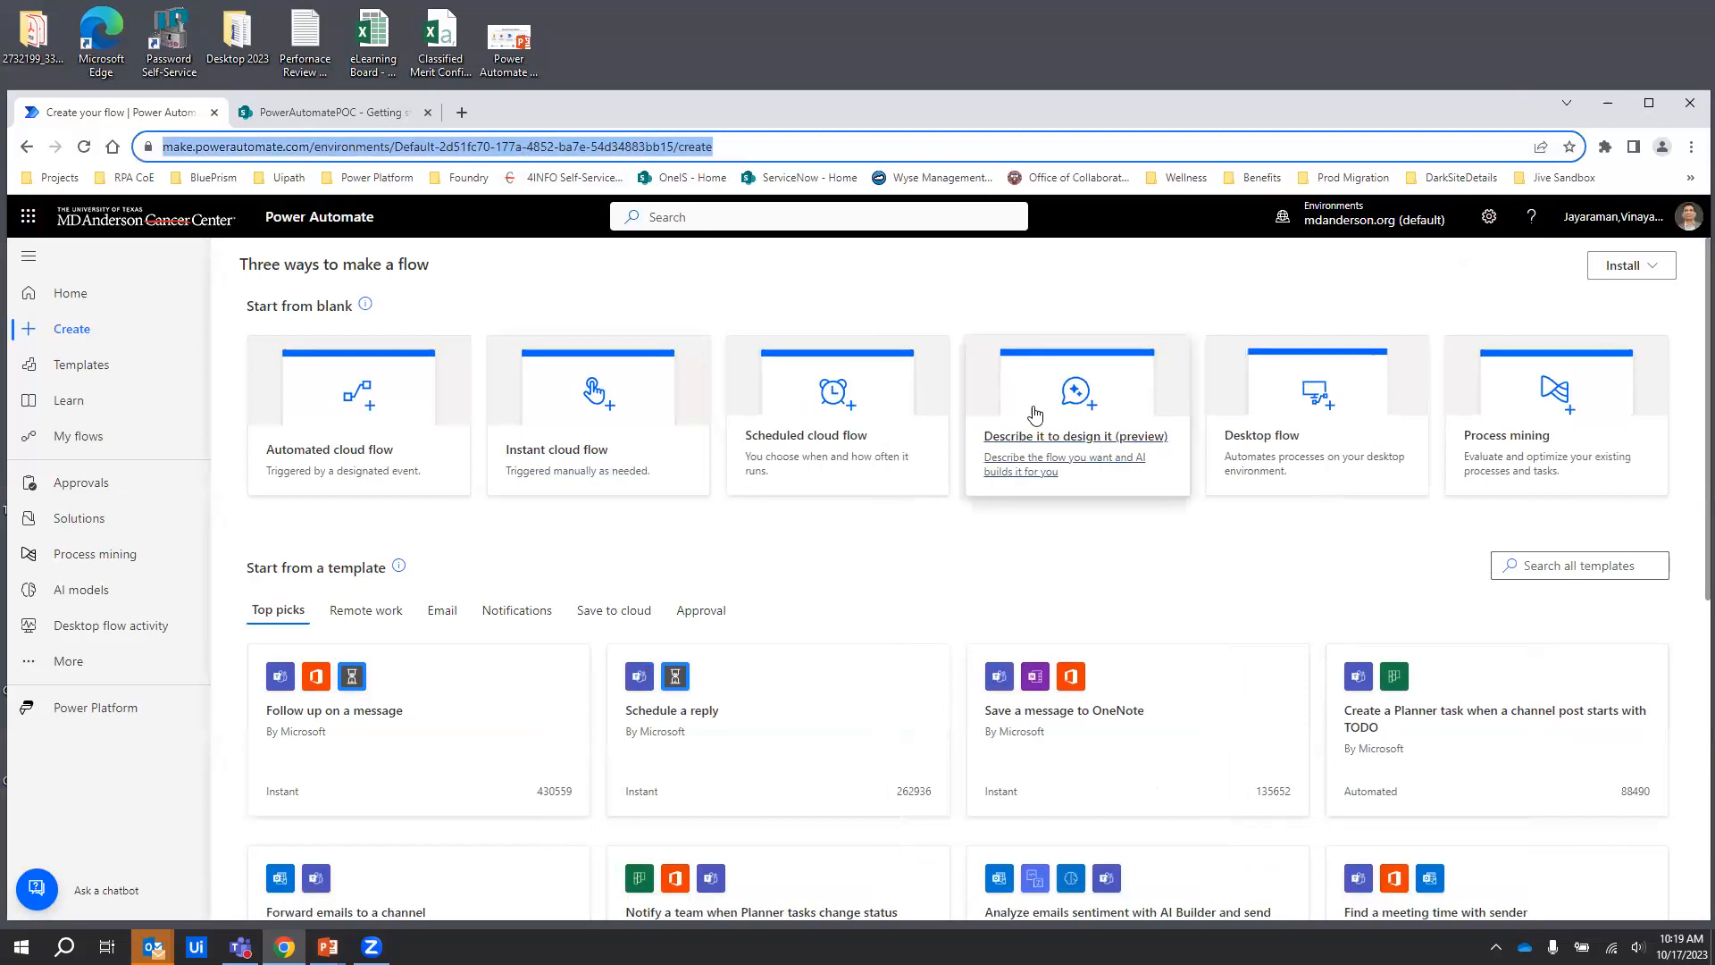
# Go to the Power Automate home page at make.powerautomate.com
pyautogui.write('make.powerapps.com')
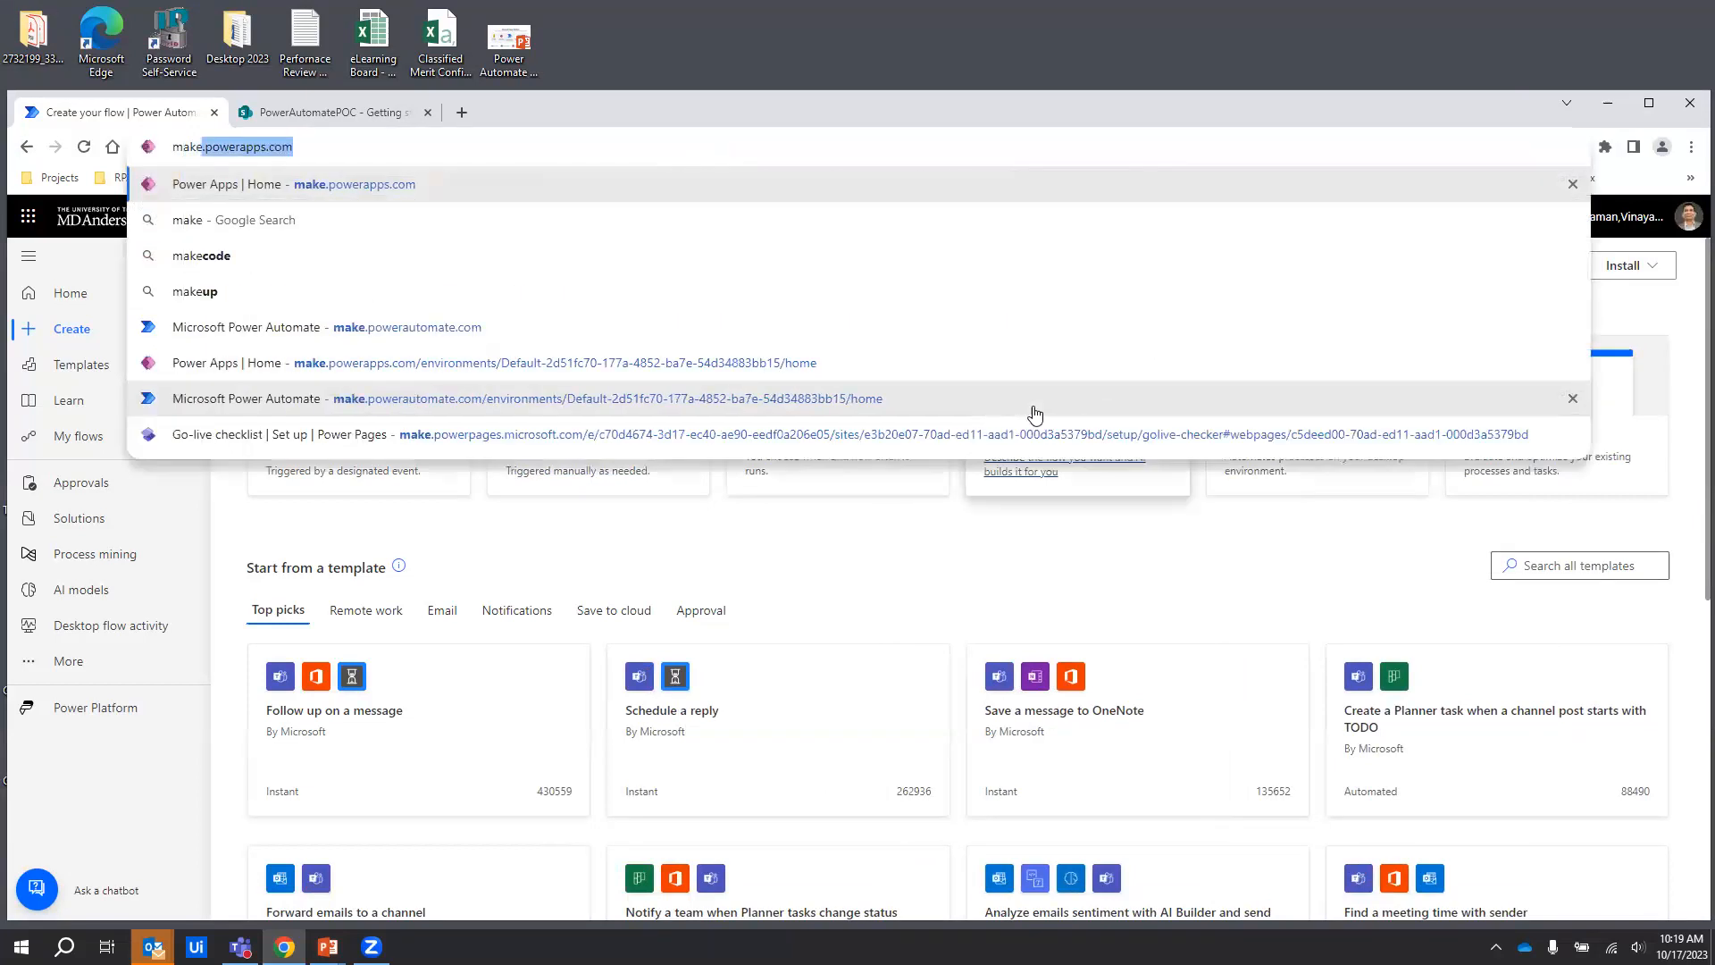
pyautogui.click(386, 327)
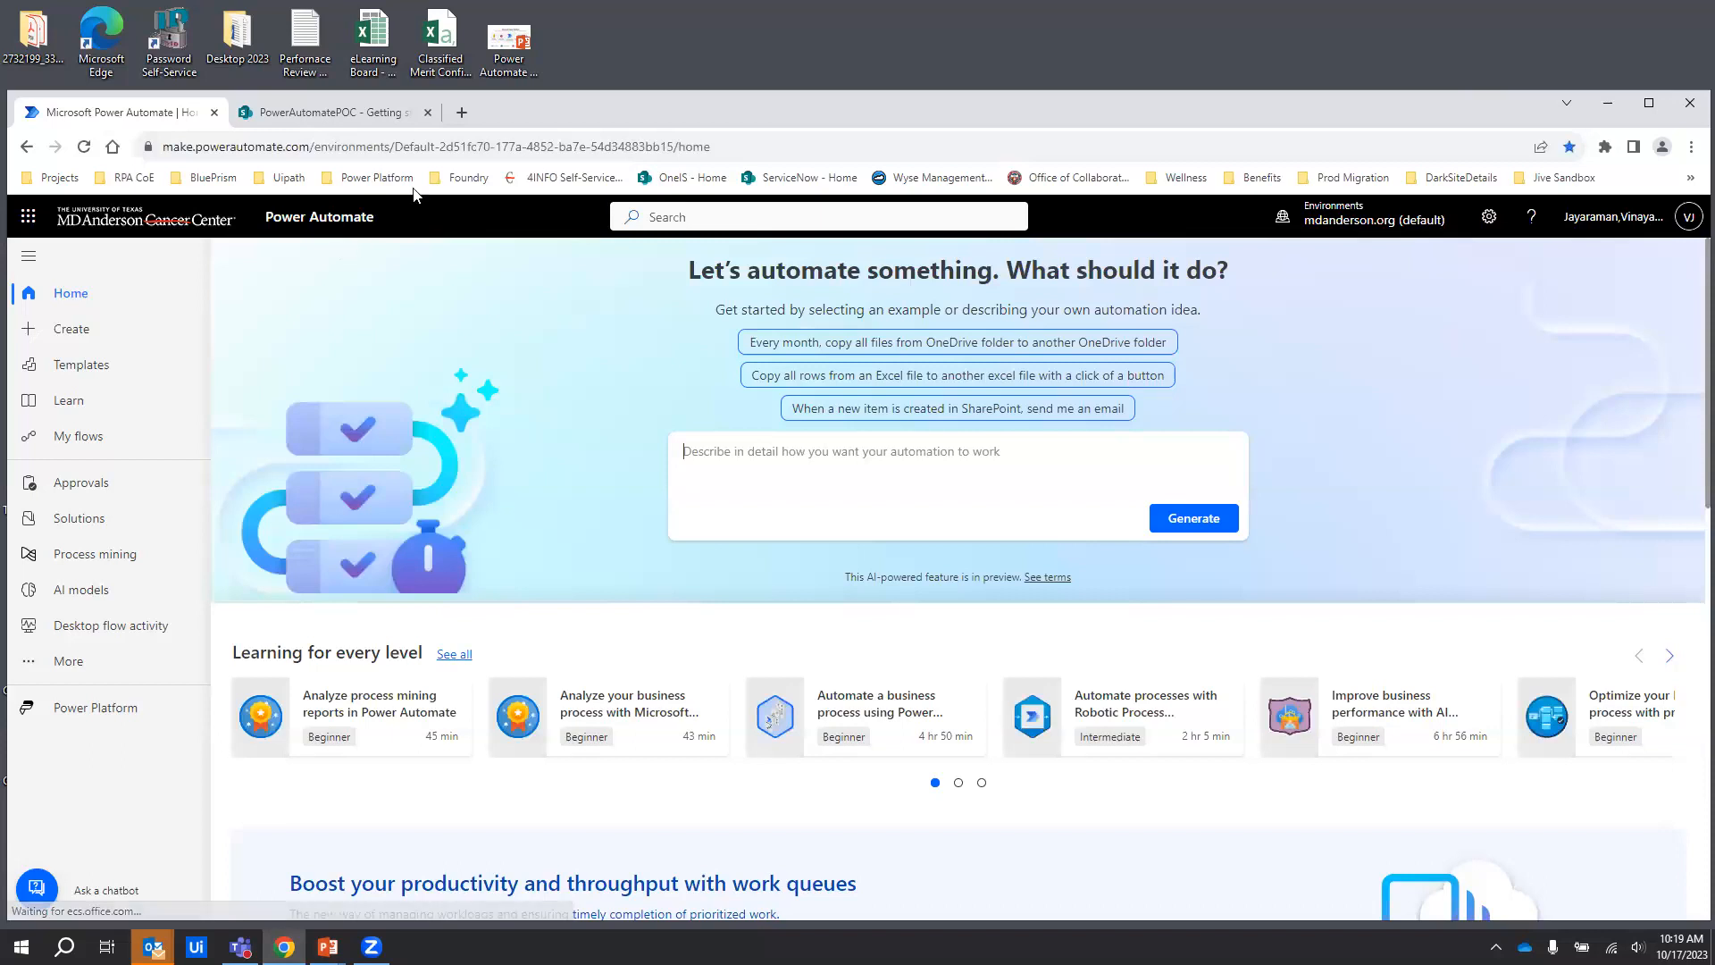
# Open a new browser tab with the intranet home page and launch Power Automate from its Microsoft 365 apps
pyautogui.click(462, 113)
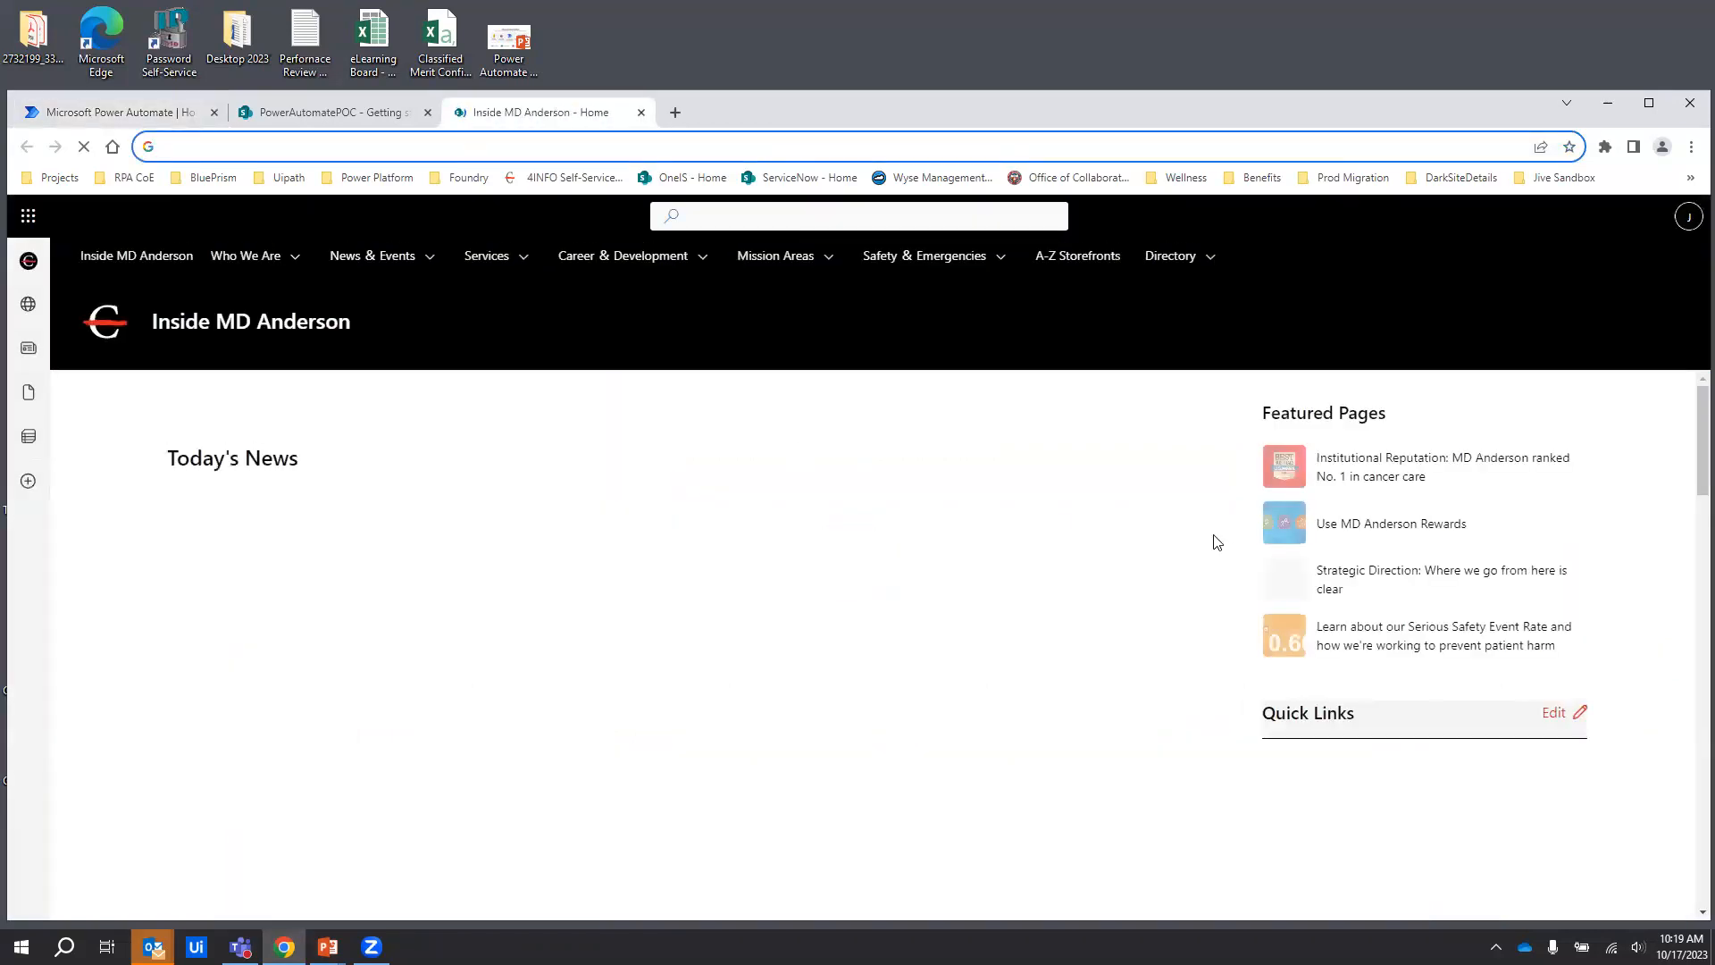
pyautogui.click(29, 219)
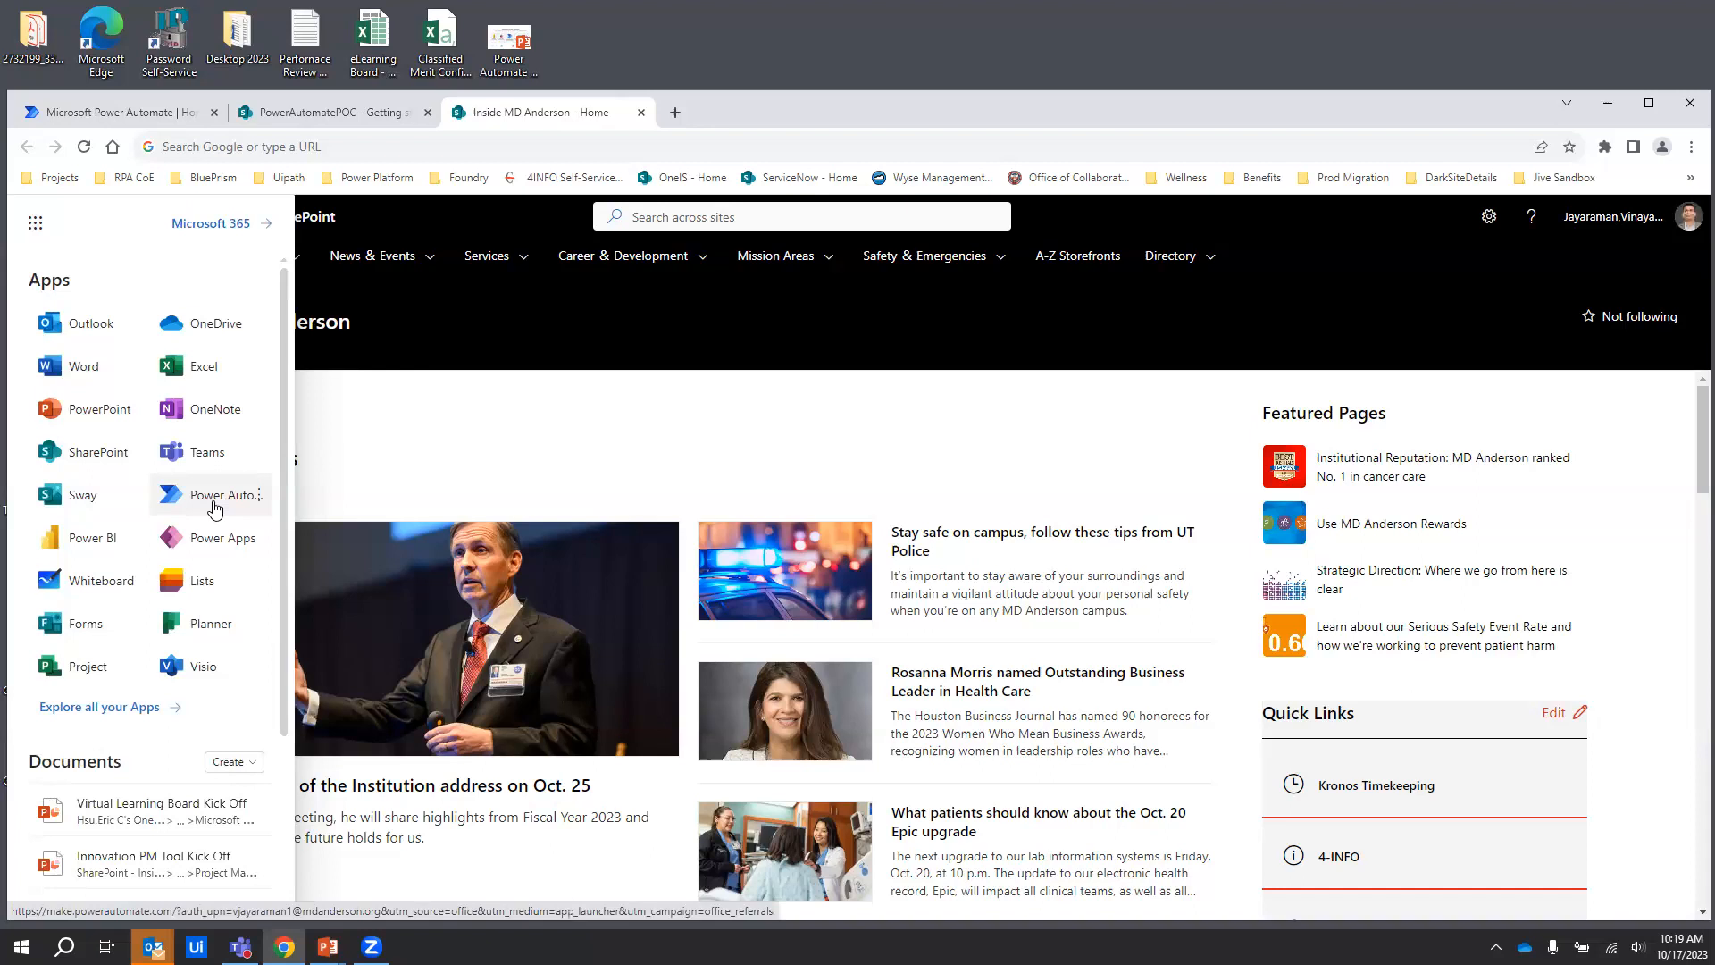
pyautogui.click(215, 496)
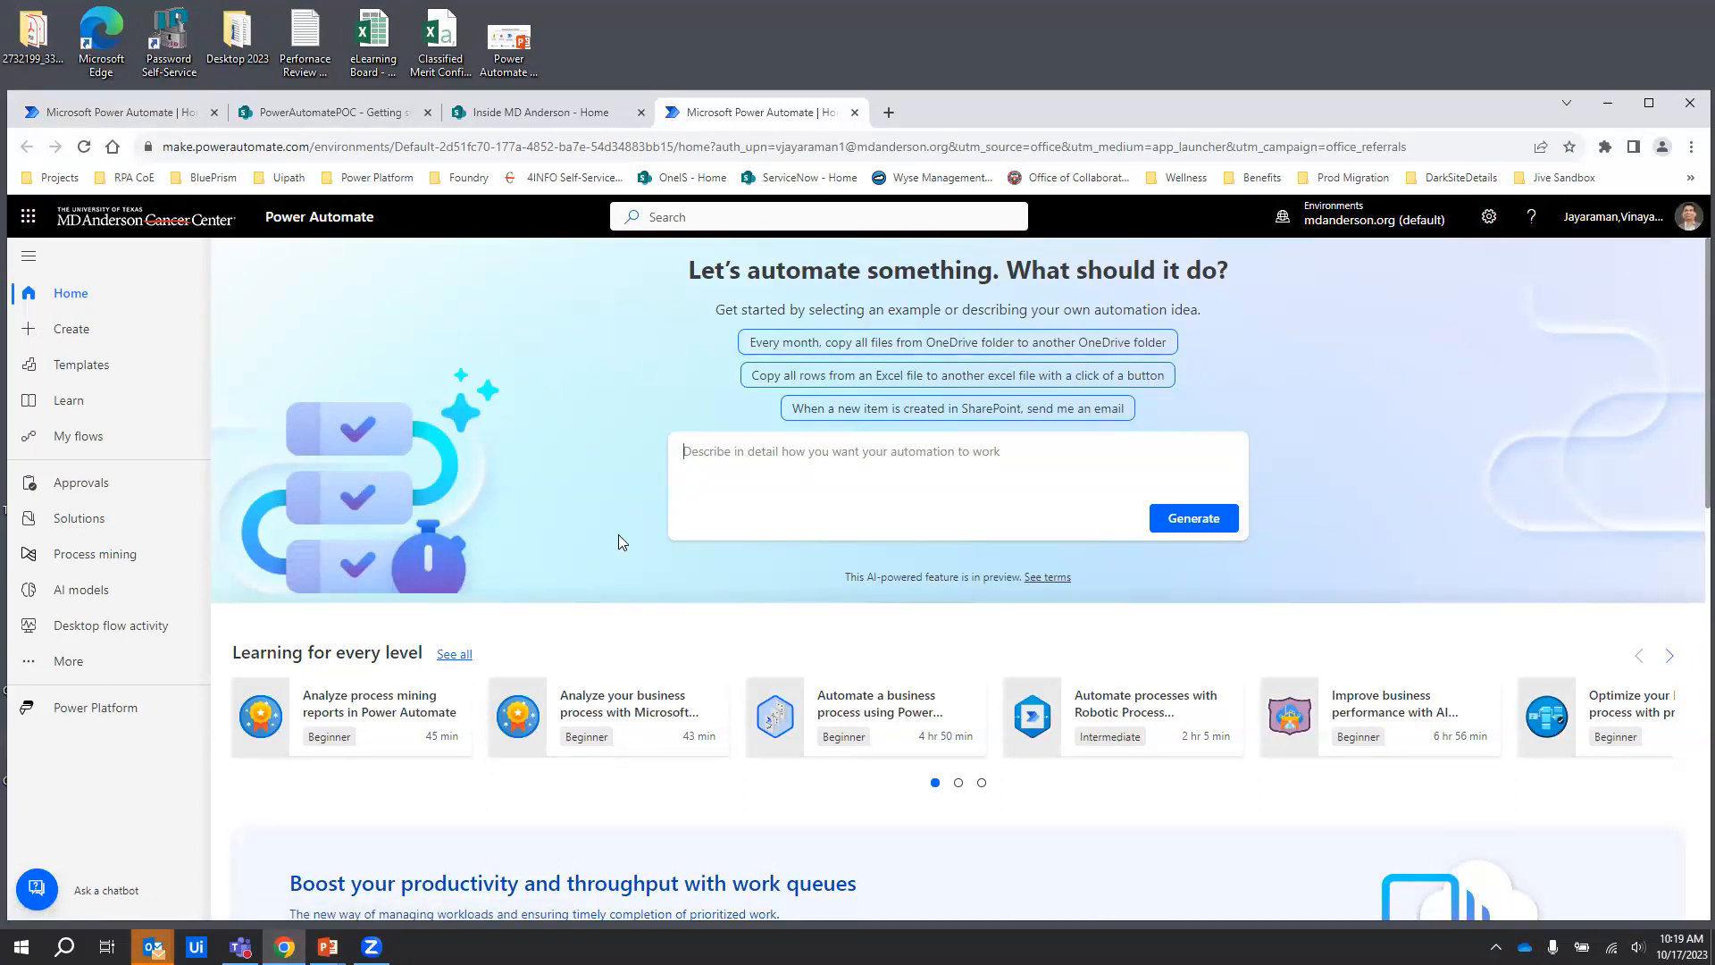
# View the flow creation page and browse the gallery of all flow templates
pyautogui.click(77, 336)
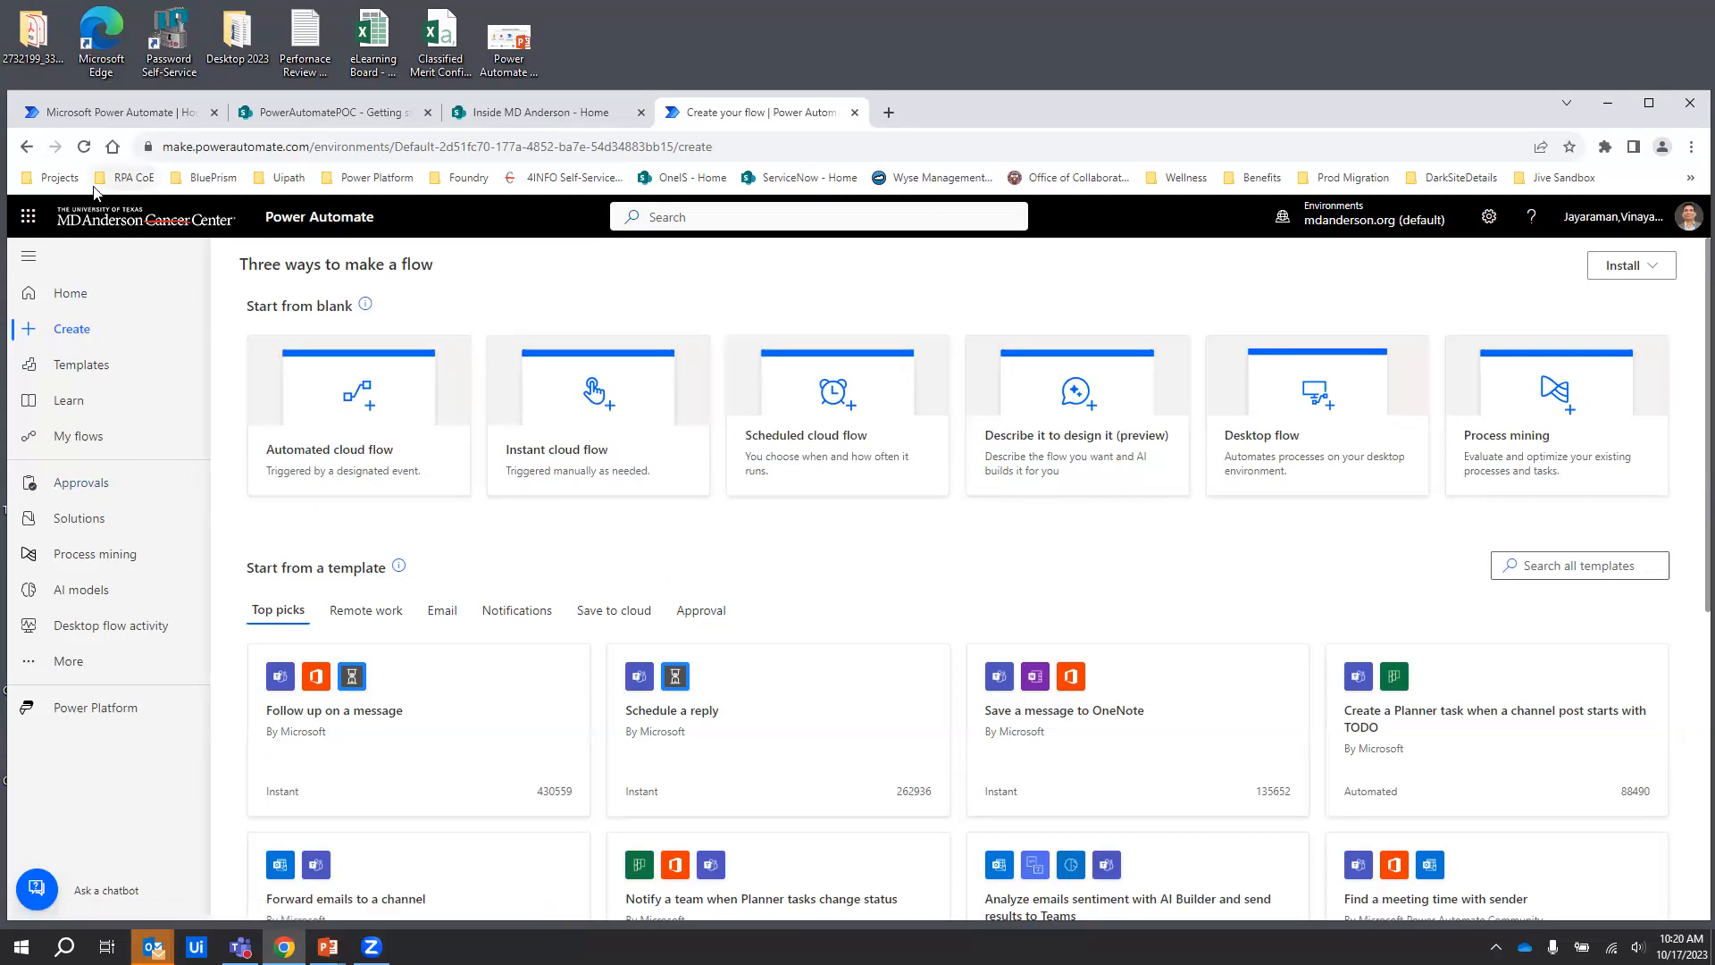
pyautogui.click(87, 375)
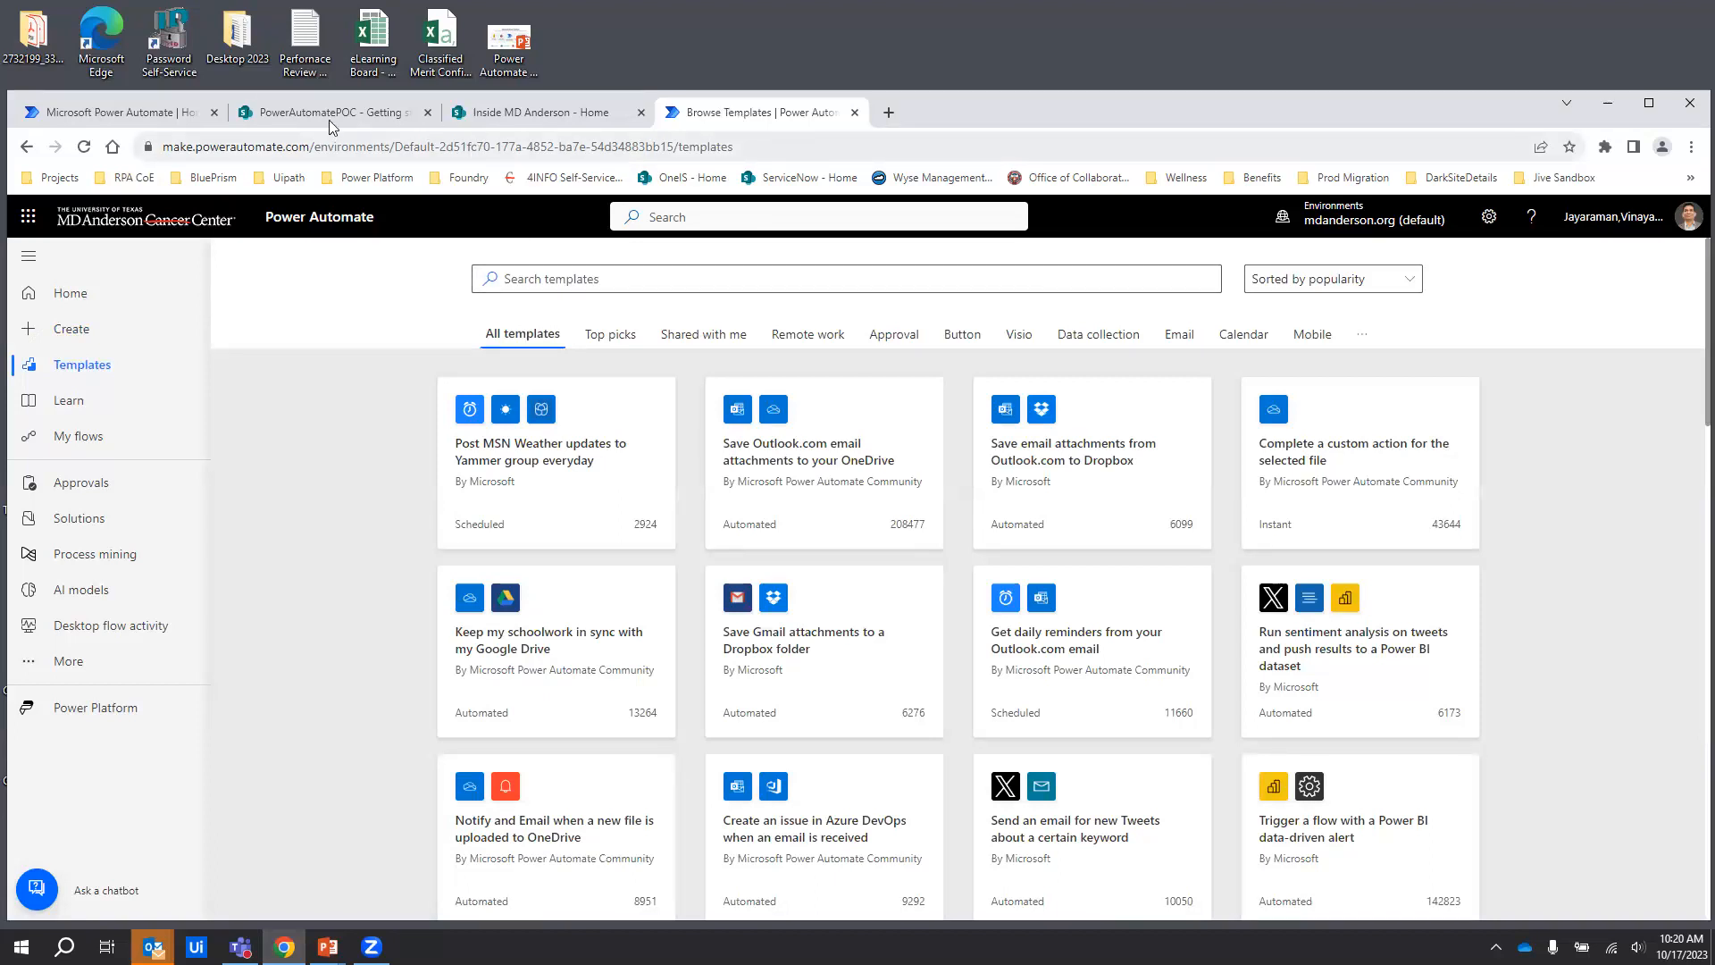
pyautogui.click(28, 216)
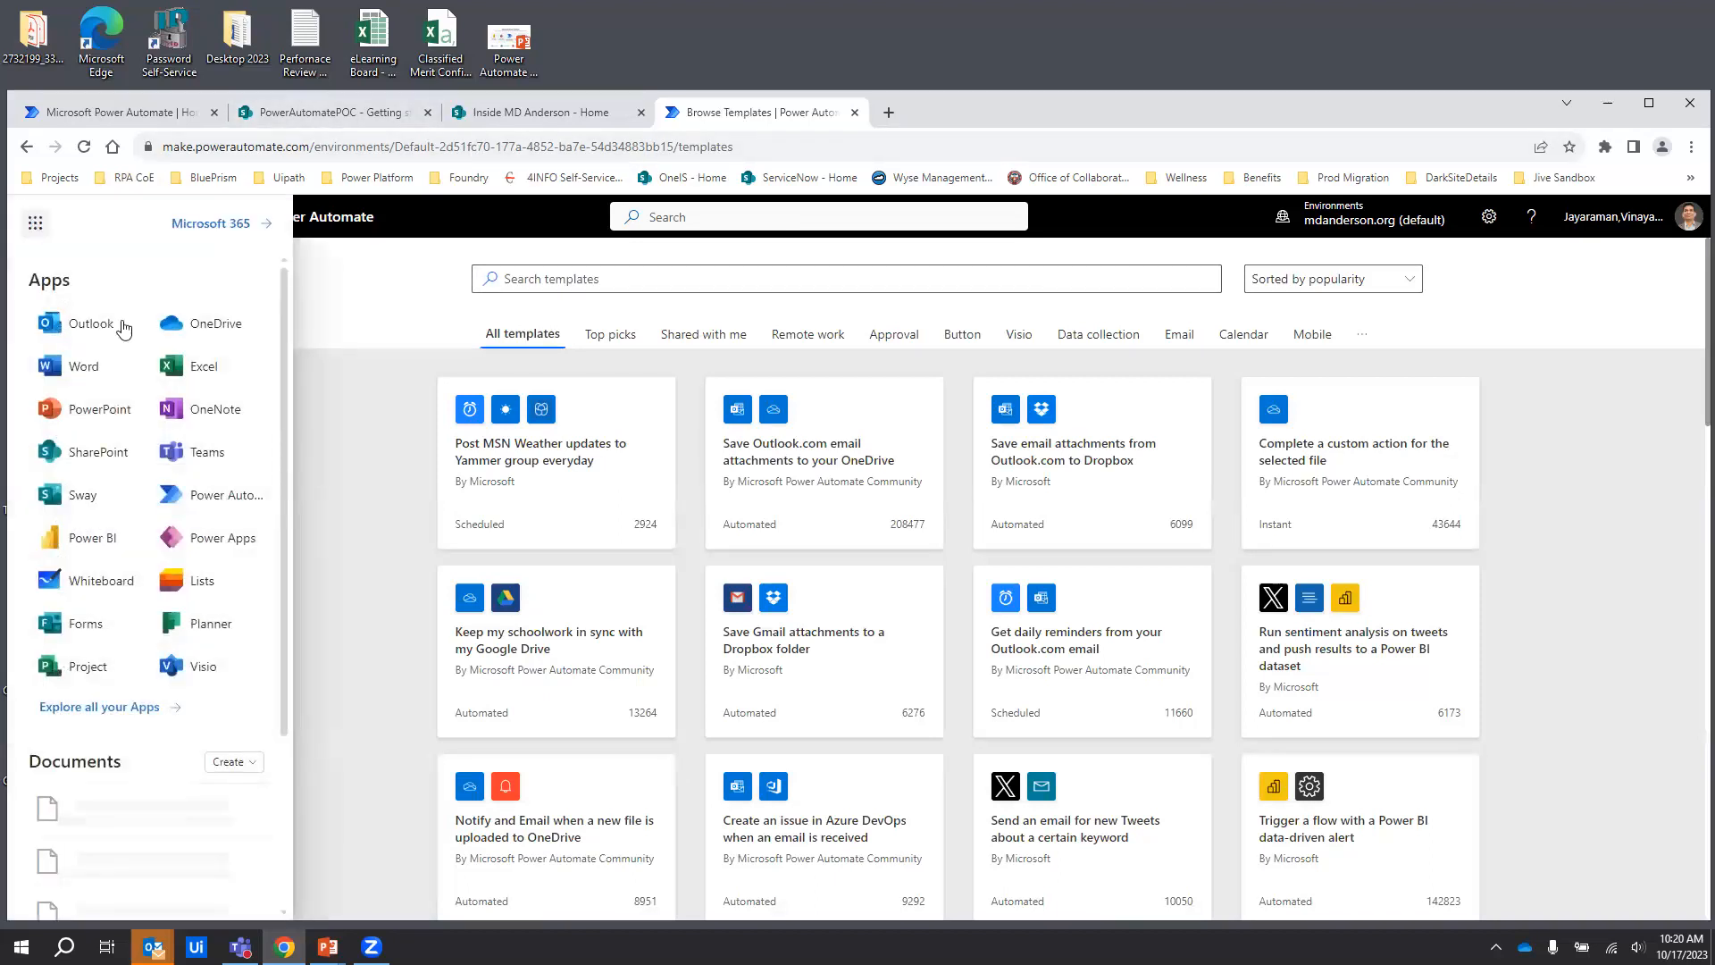
pyautogui.click(368, 454)
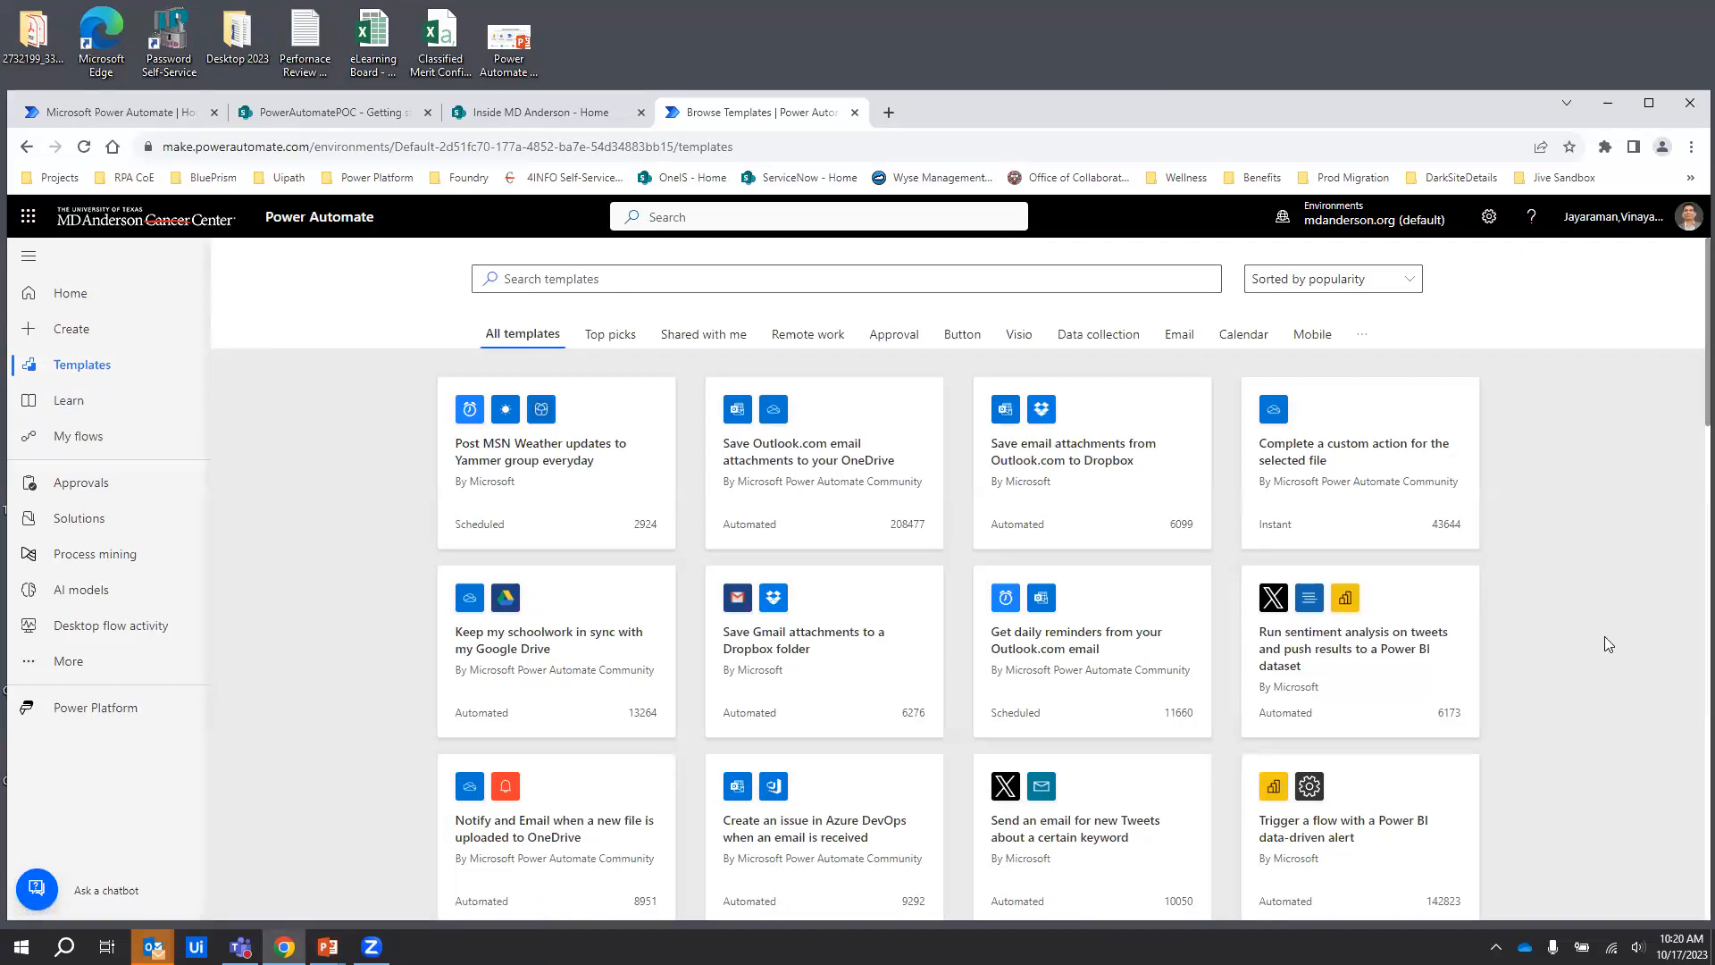
pyautogui.scroll(-4, 1608, 643)
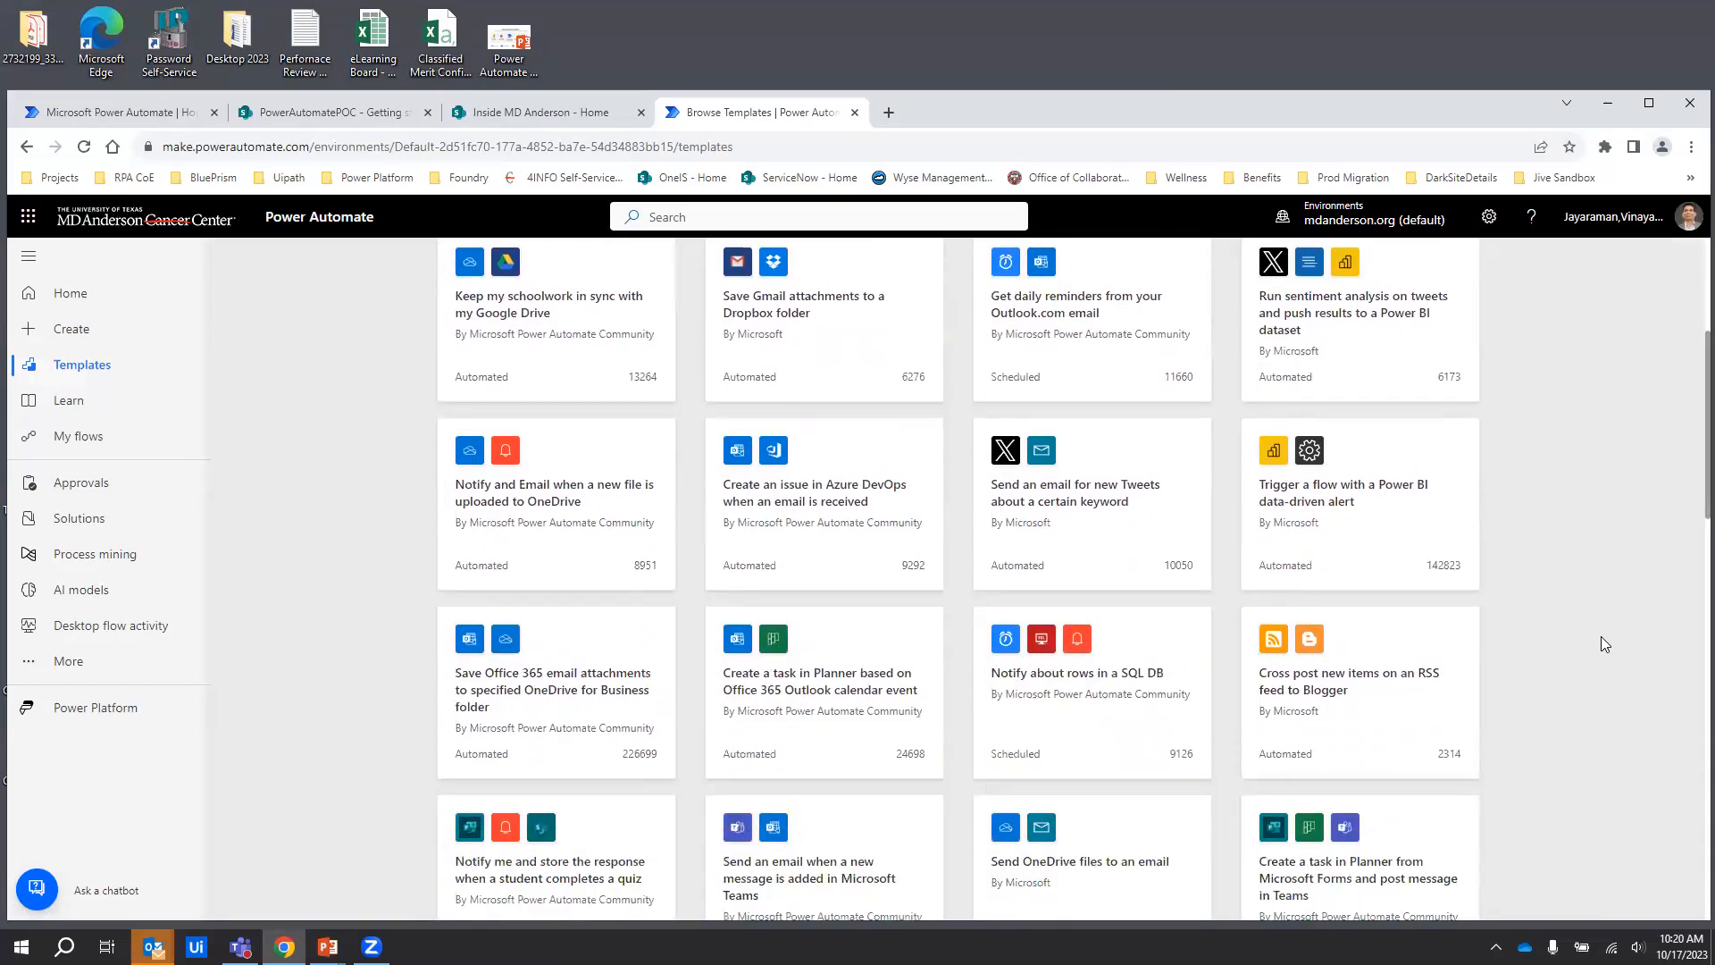
pyautogui.scroll(-2, 1604, 643)
pyautogui.scroll(6, 1602, 641)
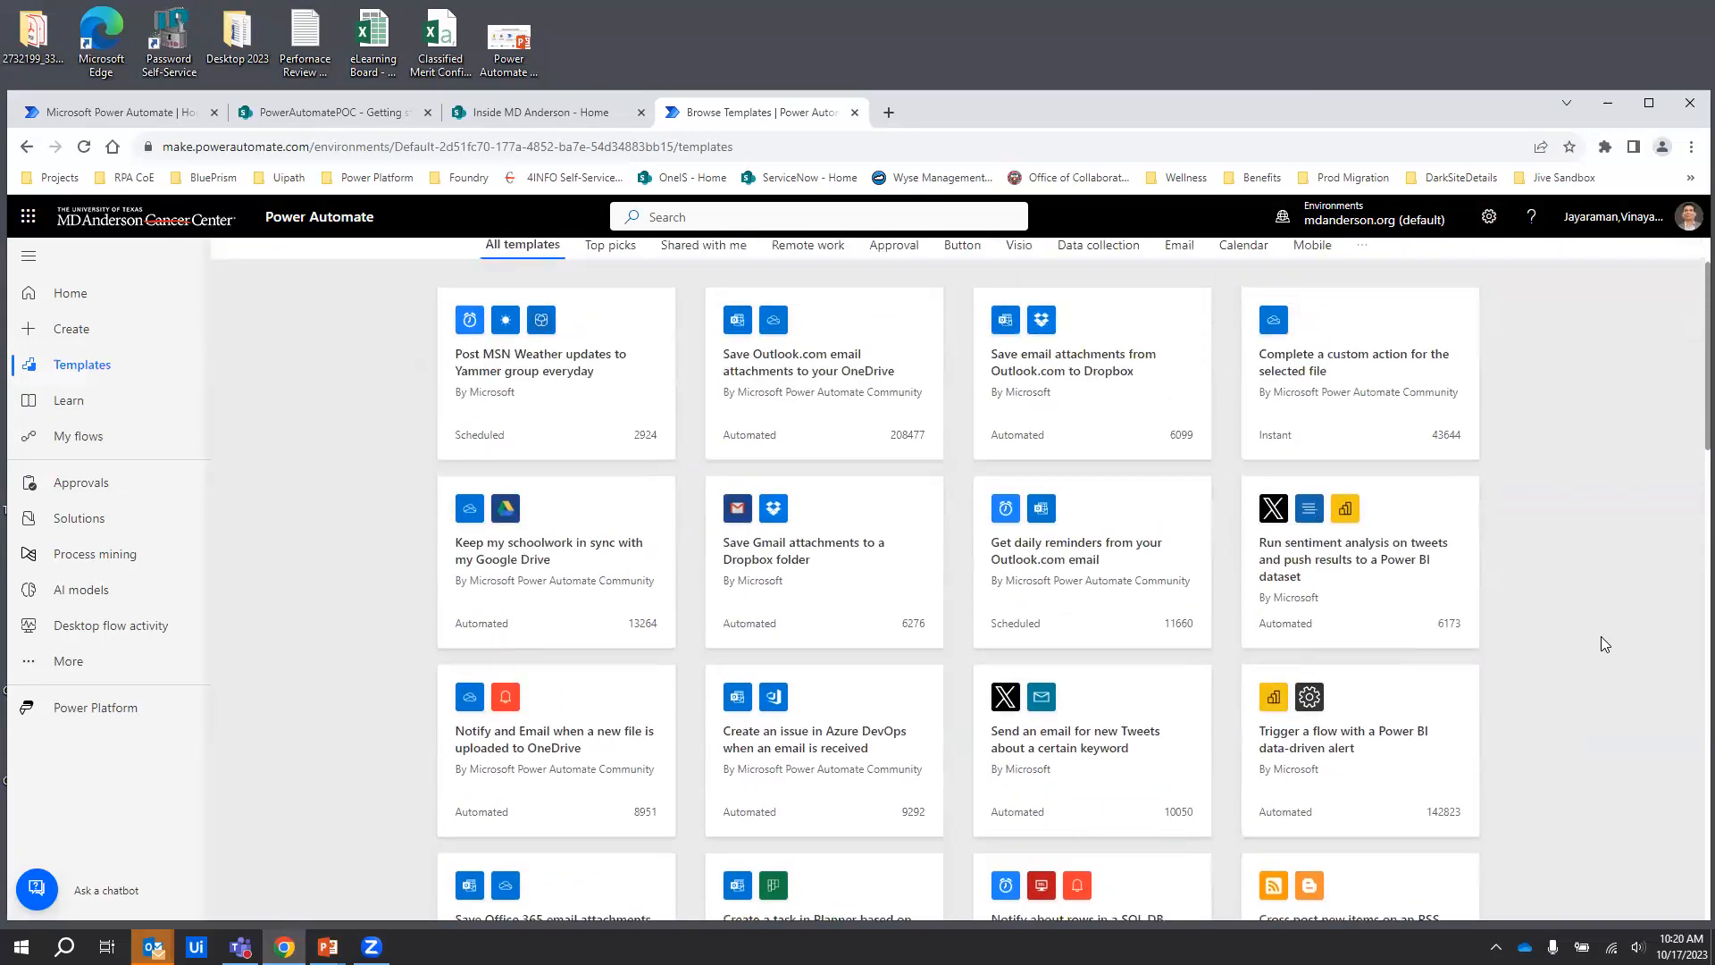
# Search the flow templates for "When an item in a SharePoint list is modified send an email"
pyautogui.hotkey('alt', 'Tab')
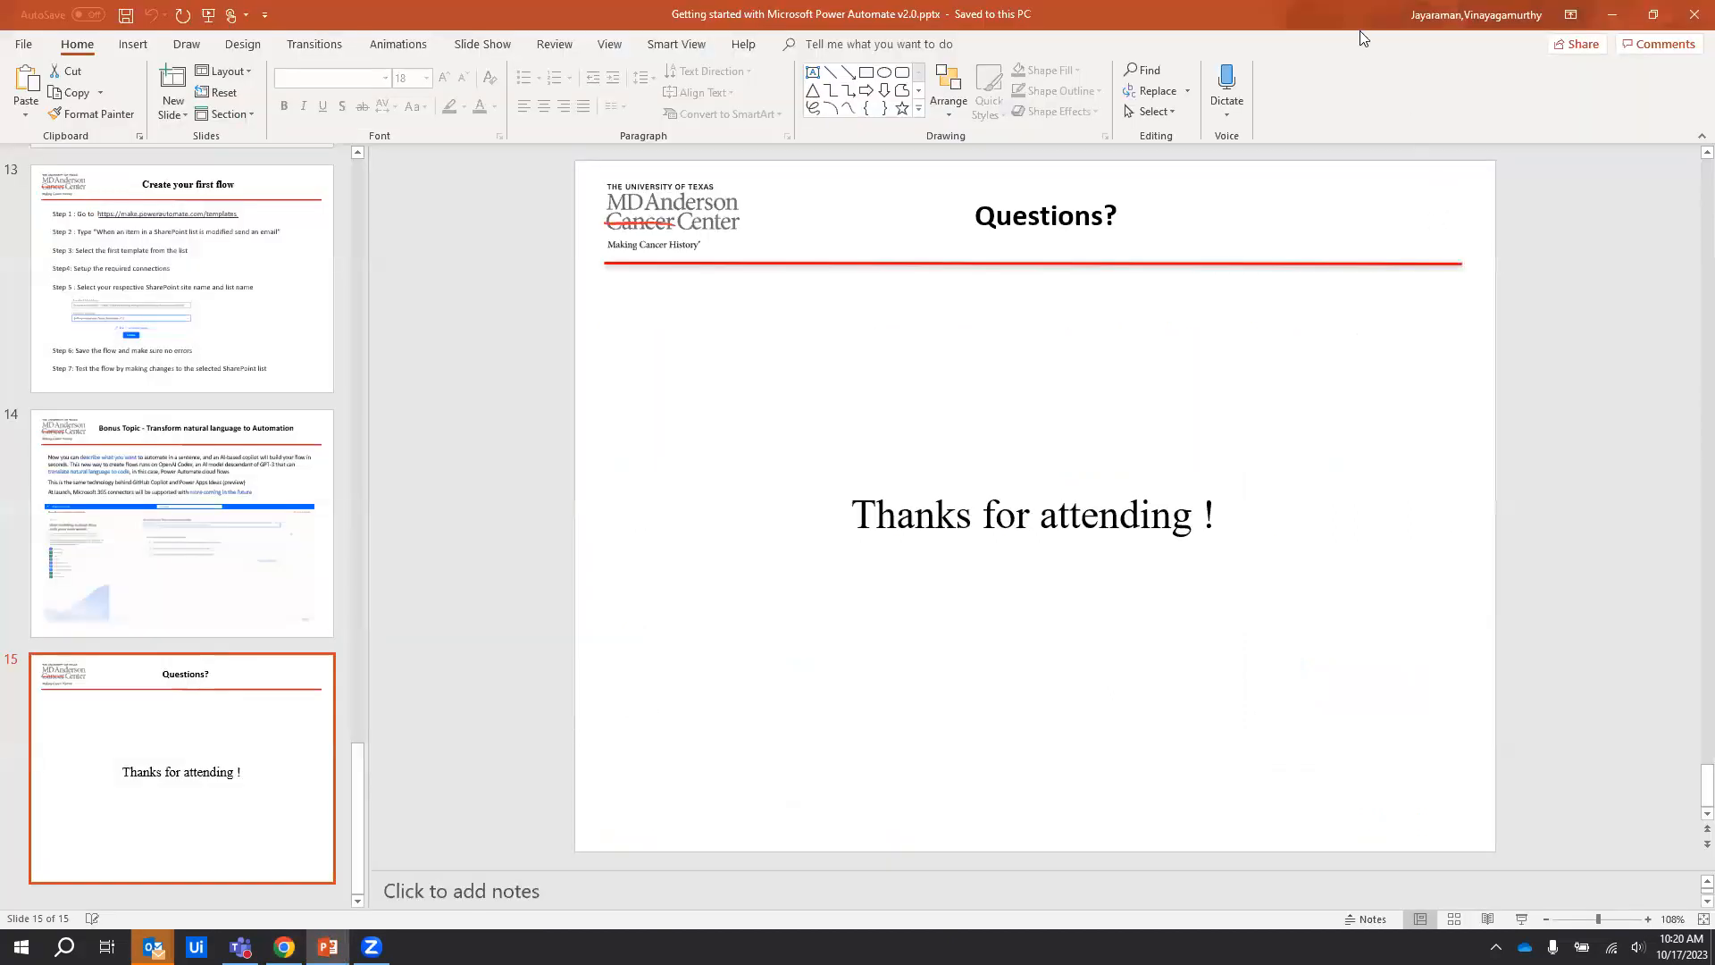
pyautogui.moveTo(1350, 18); pyautogui.dragTo(1714, 17)
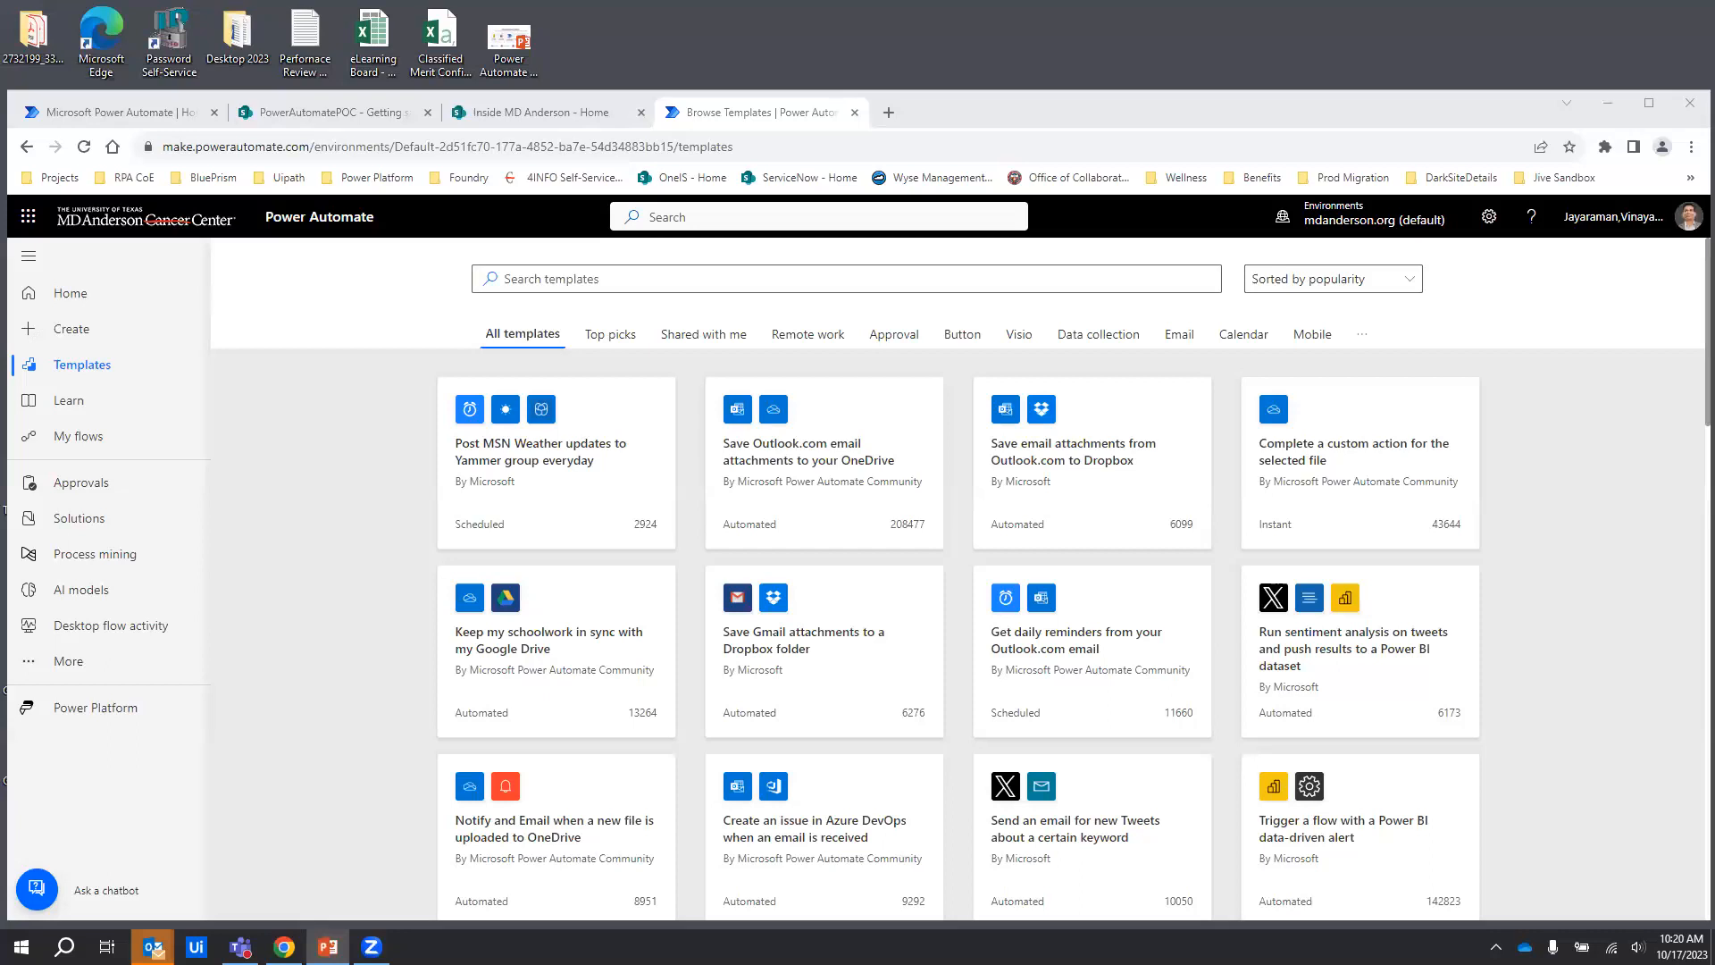
pyautogui.click(604, 277)
pyautogui.write("When an item in a SharePoint list is modified send an email'")
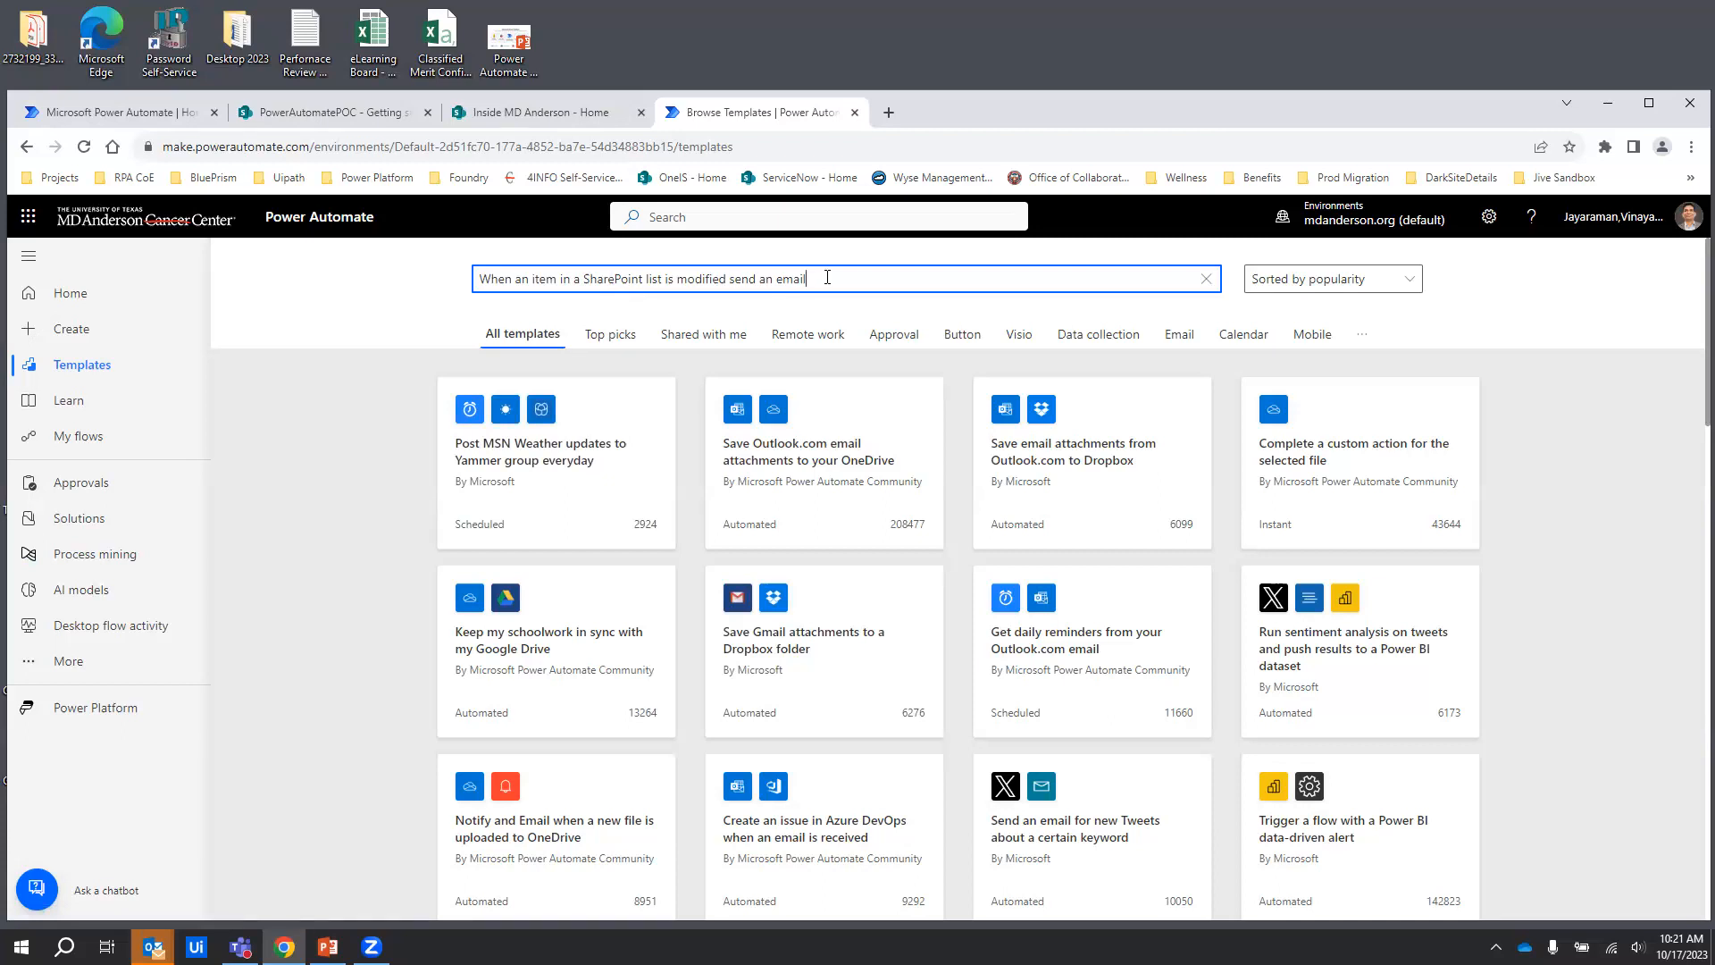
pyautogui.moveTo(483, 279); pyautogui.dragTo(807, 282)
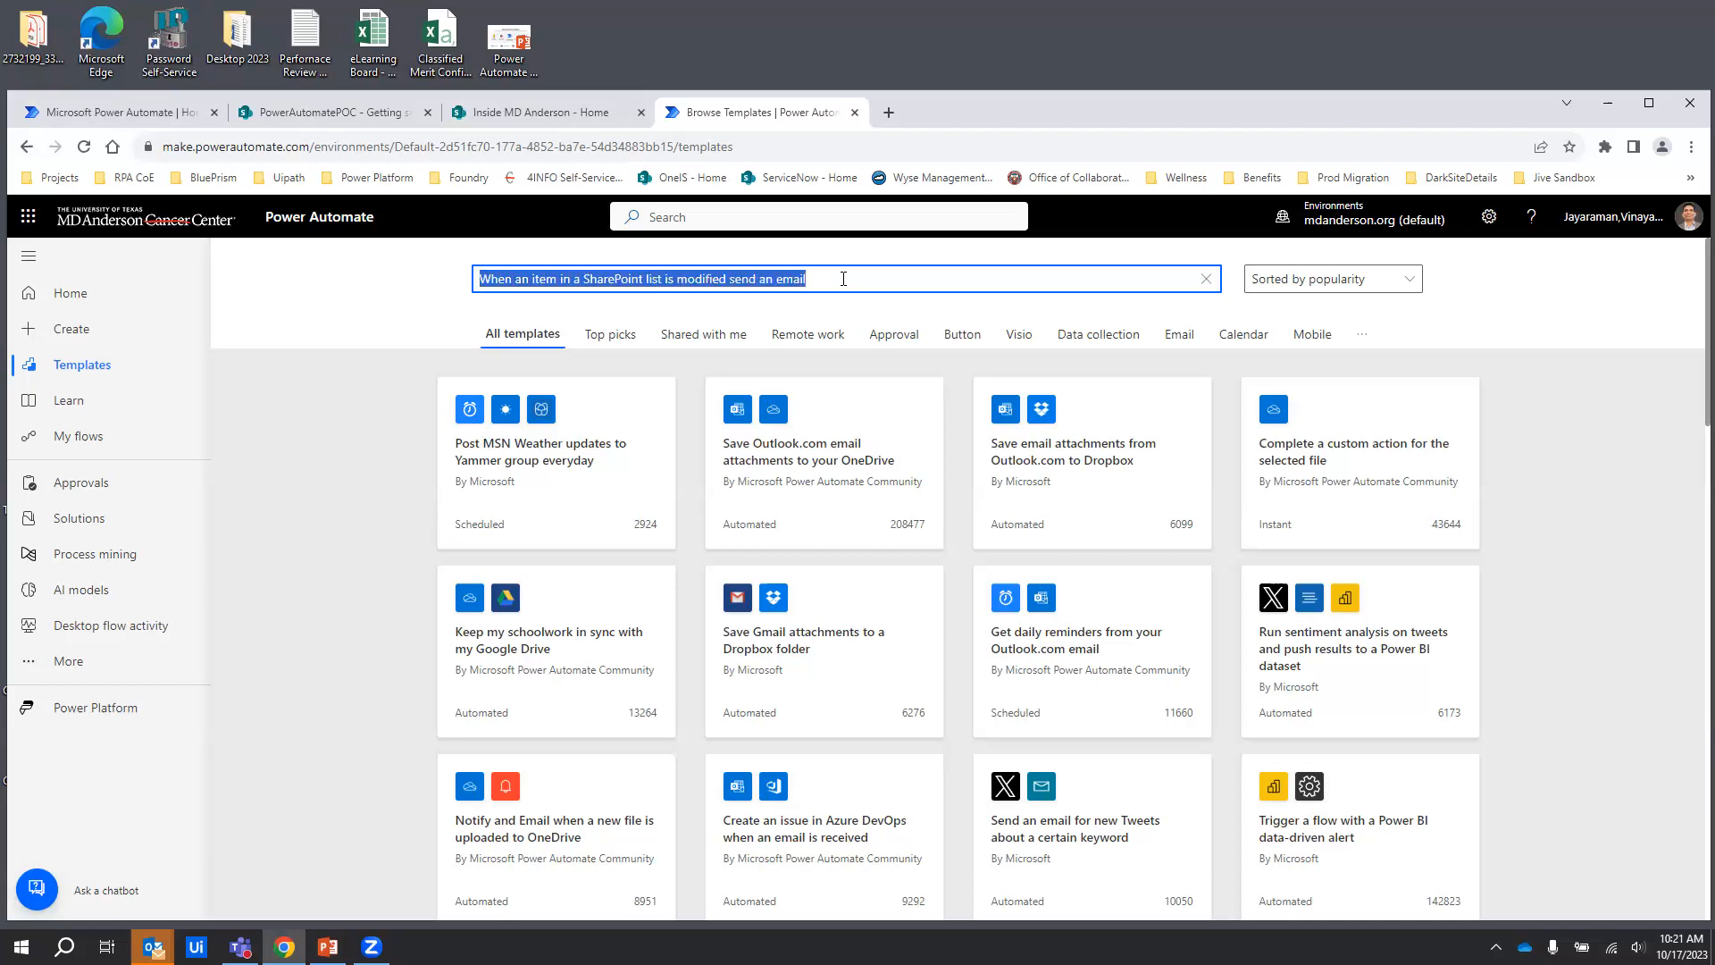
pyautogui.click(1066, 282)
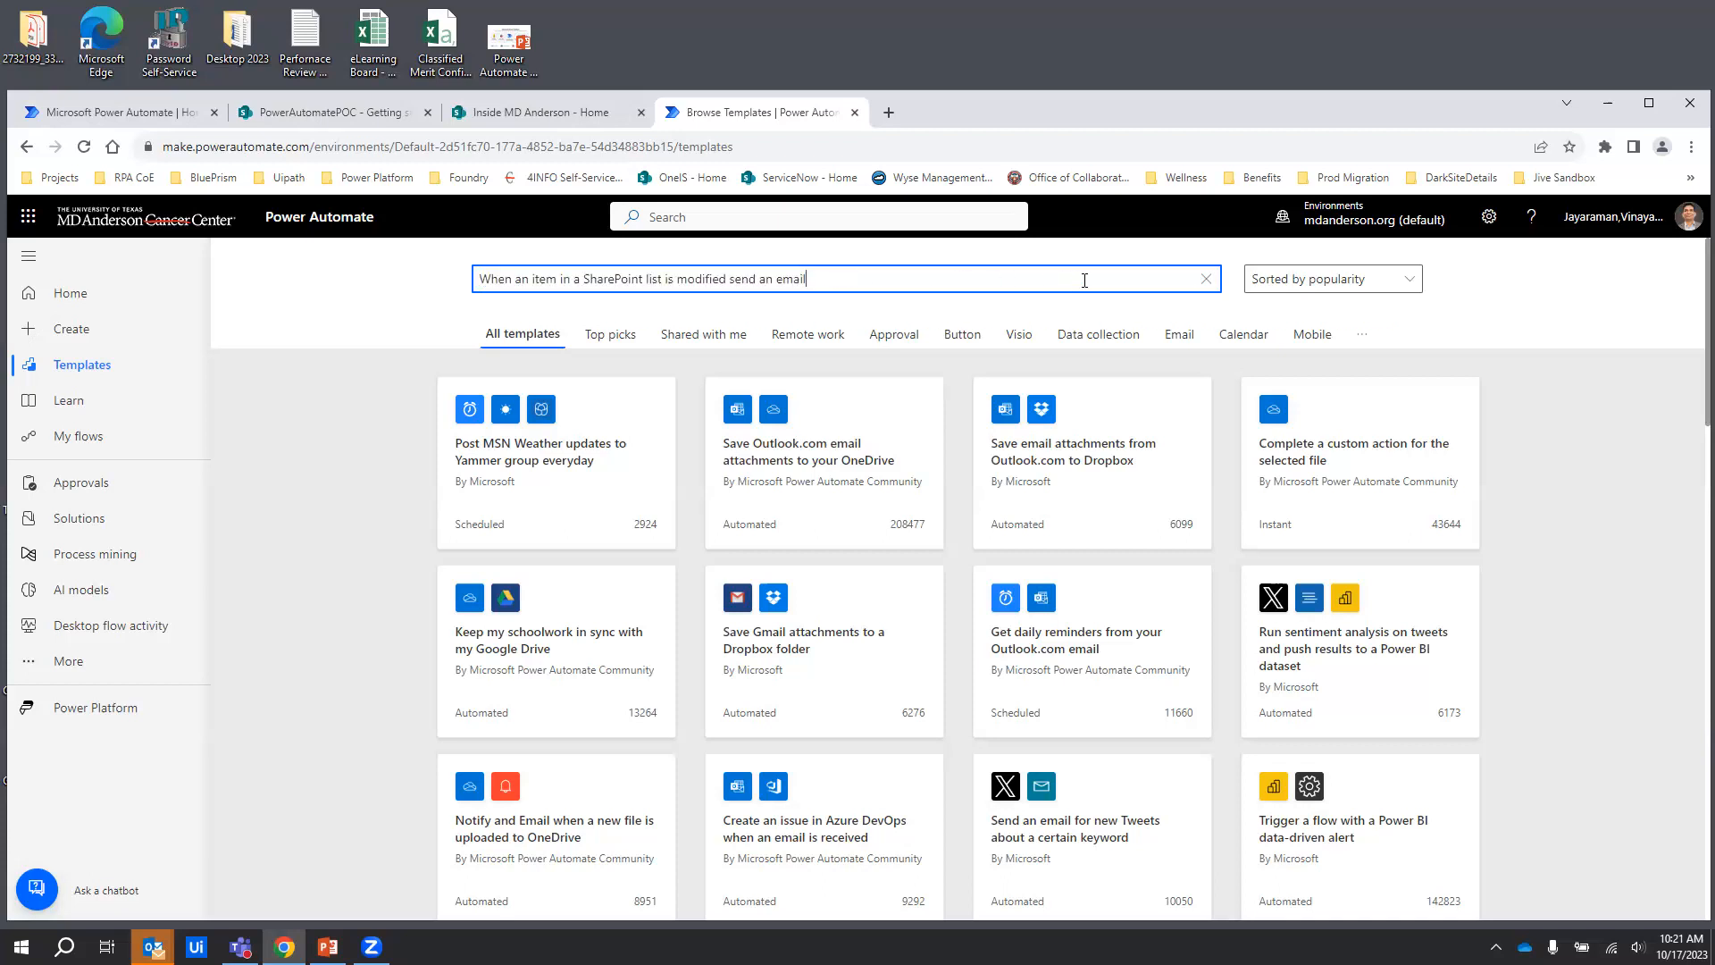
pyautogui.press('Return')
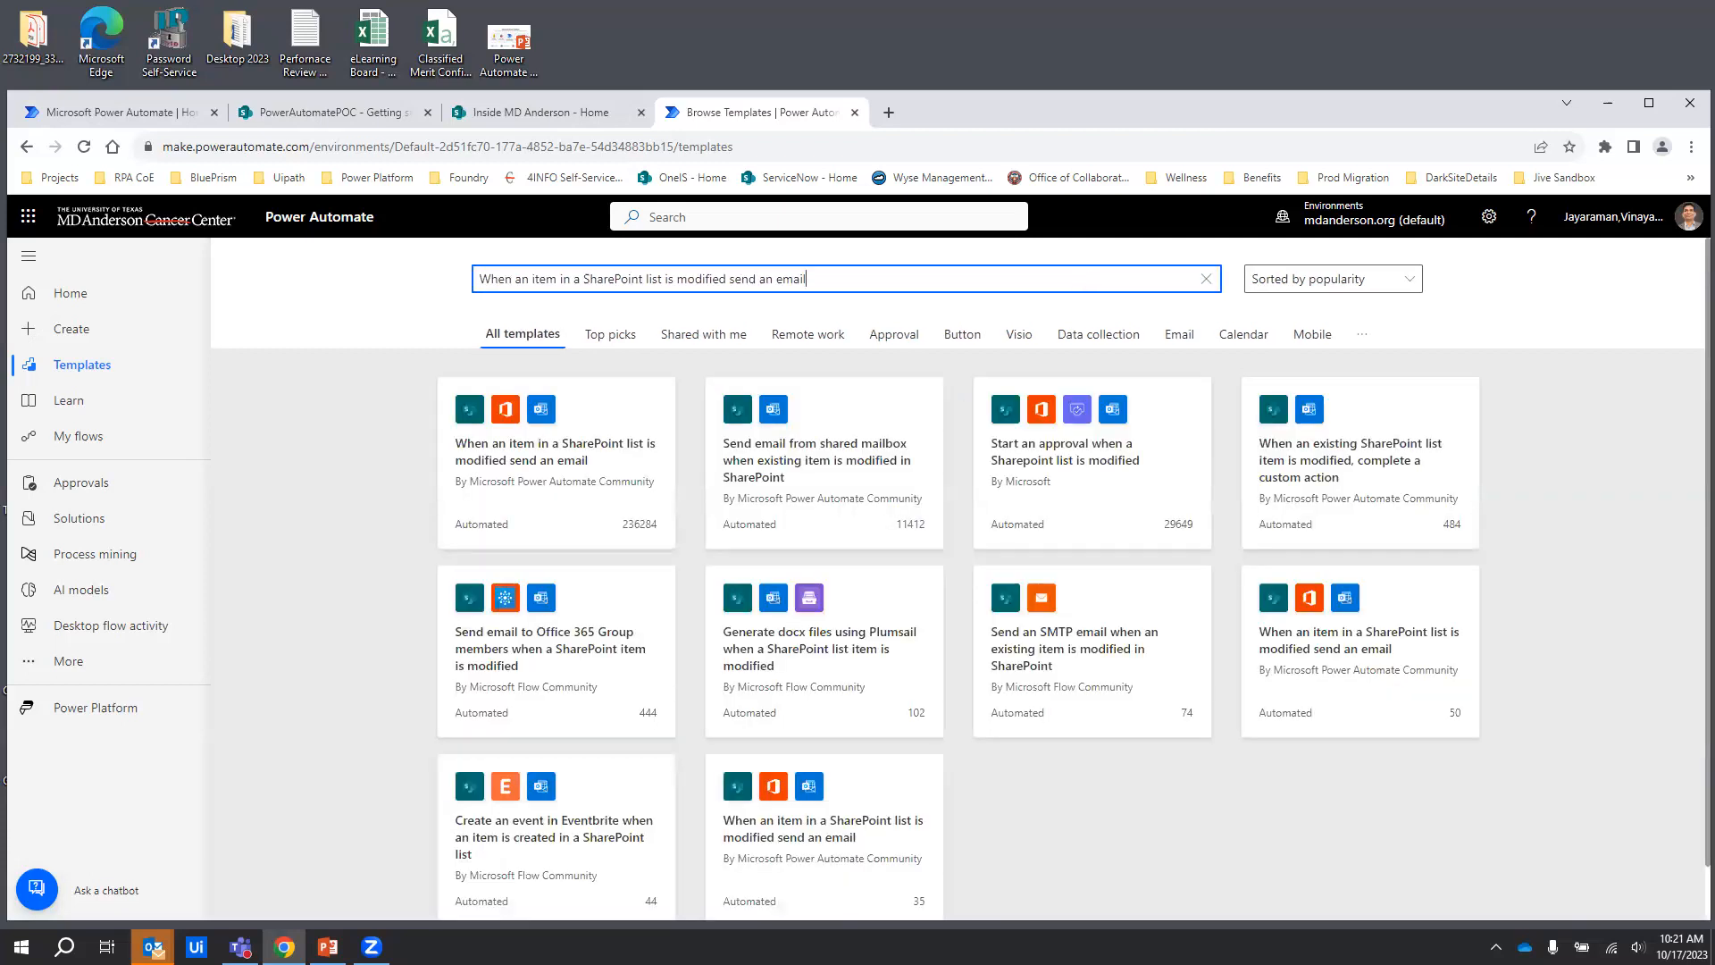
pyautogui.hotkey('alt', 'Tab')
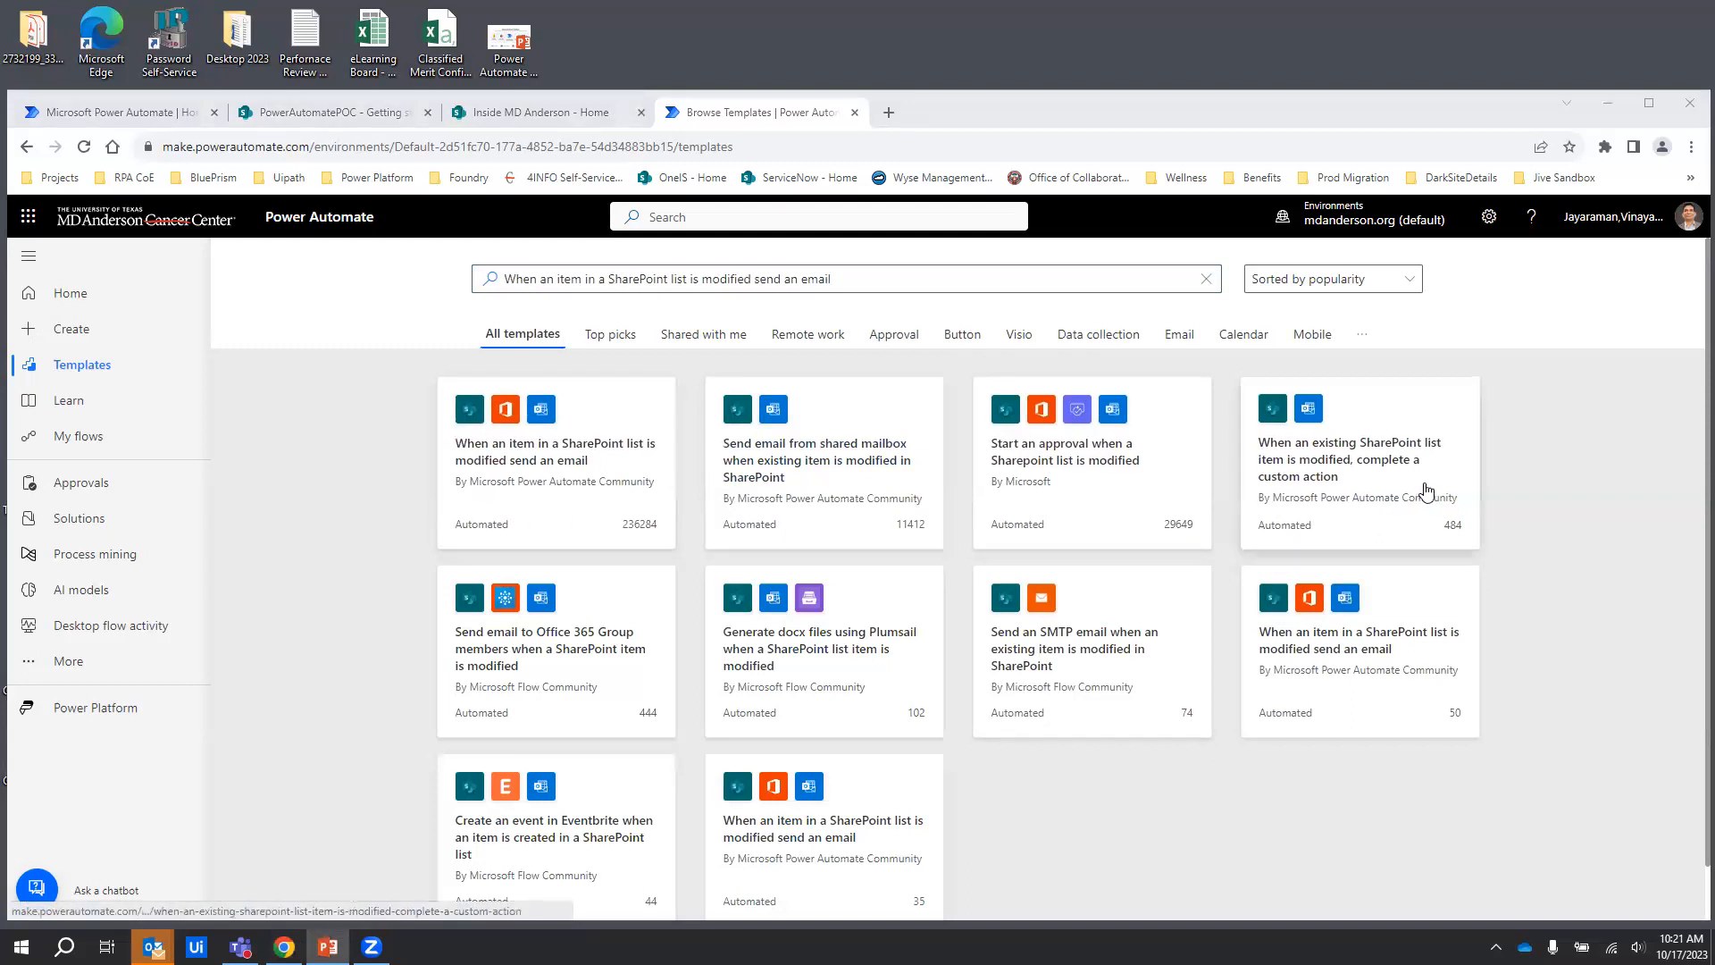
pyautogui.click(1337, 104)
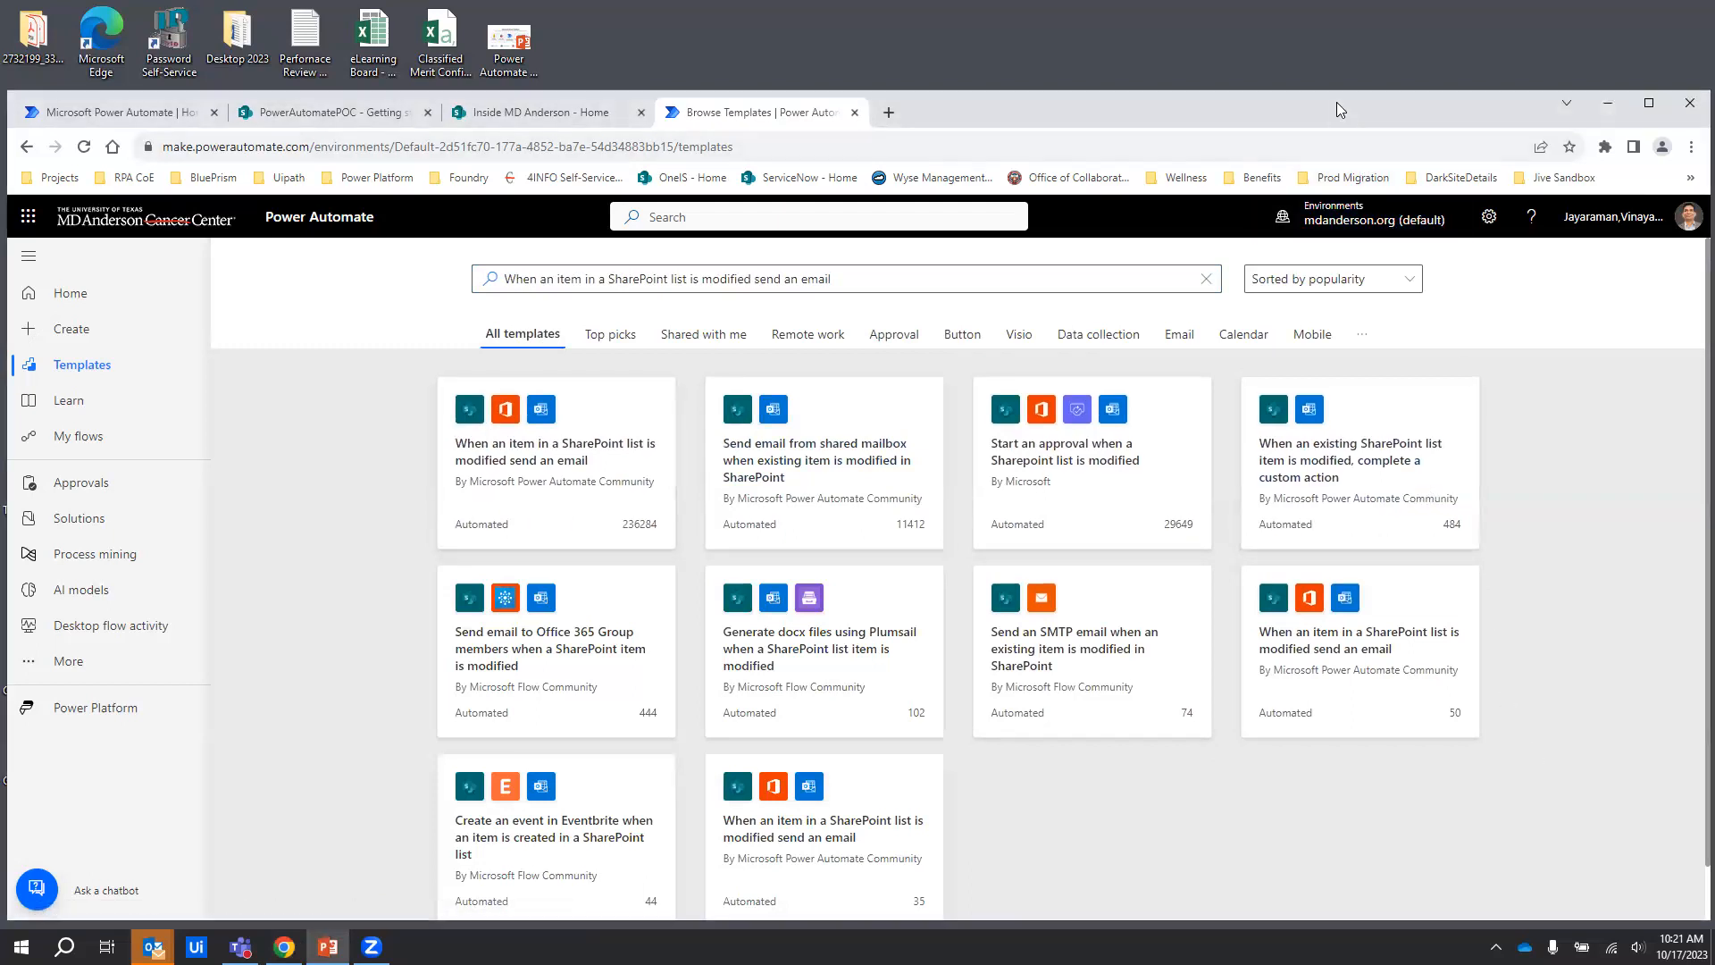
pyautogui.moveTo(1336, 101); pyautogui.dragTo(1332, 83)
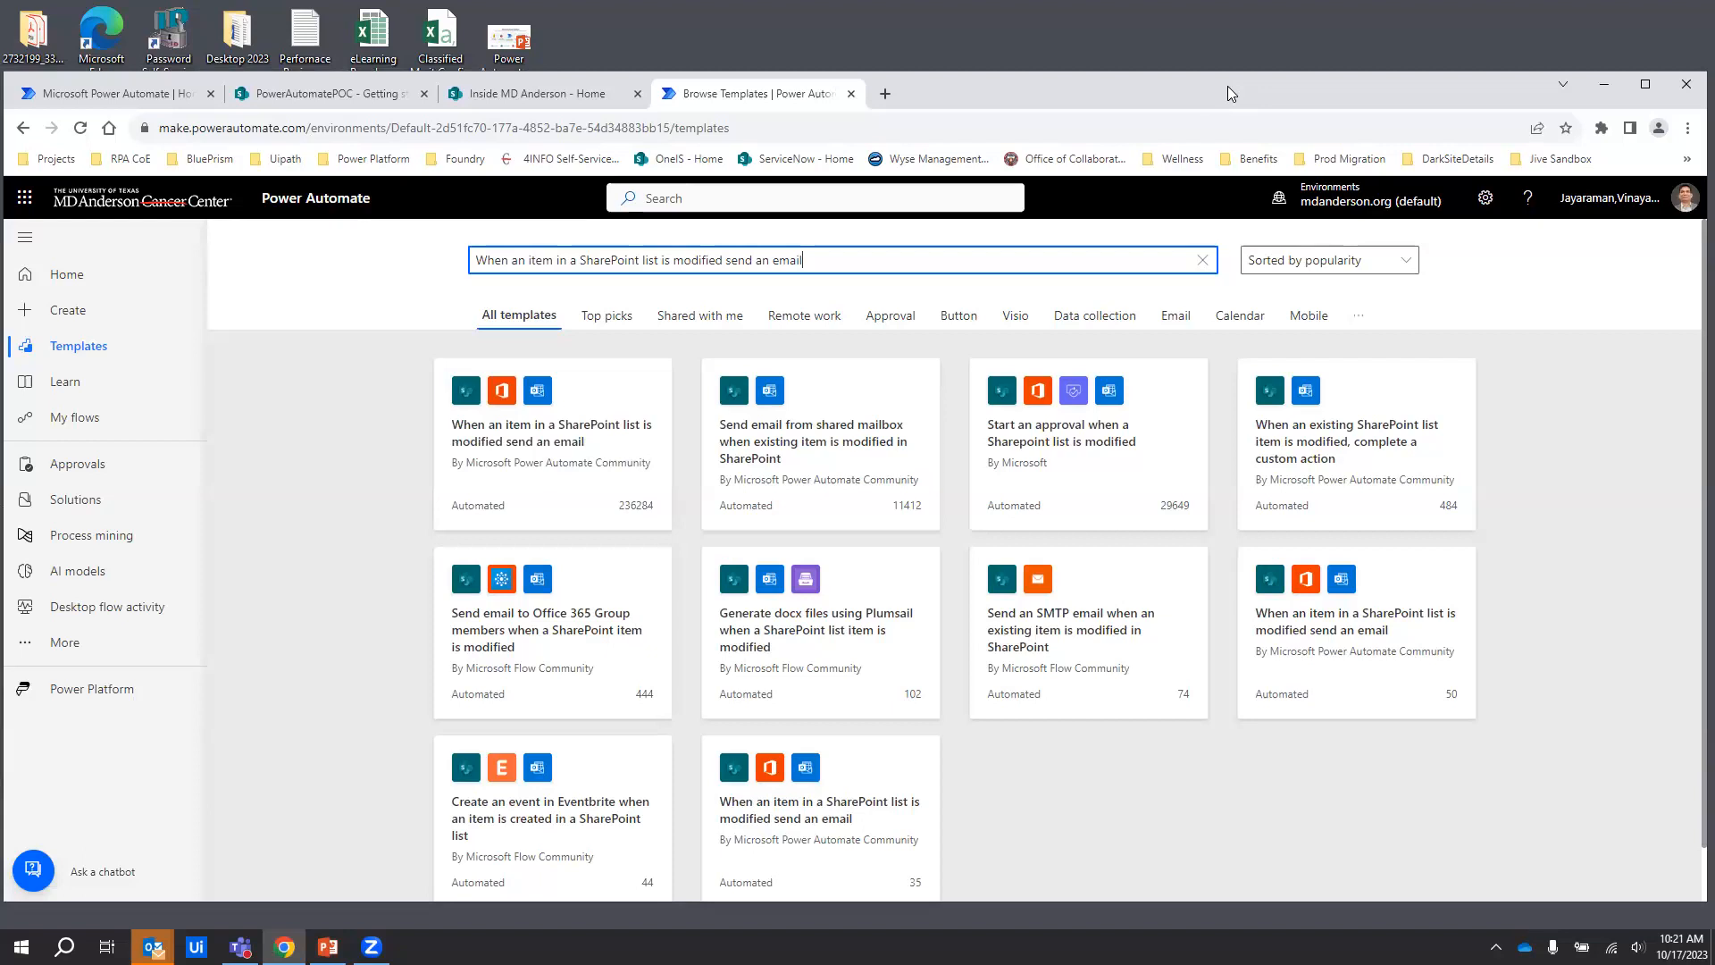
pyautogui.moveTo(1226, 87); pyautogui.dragTo(1228, 90)
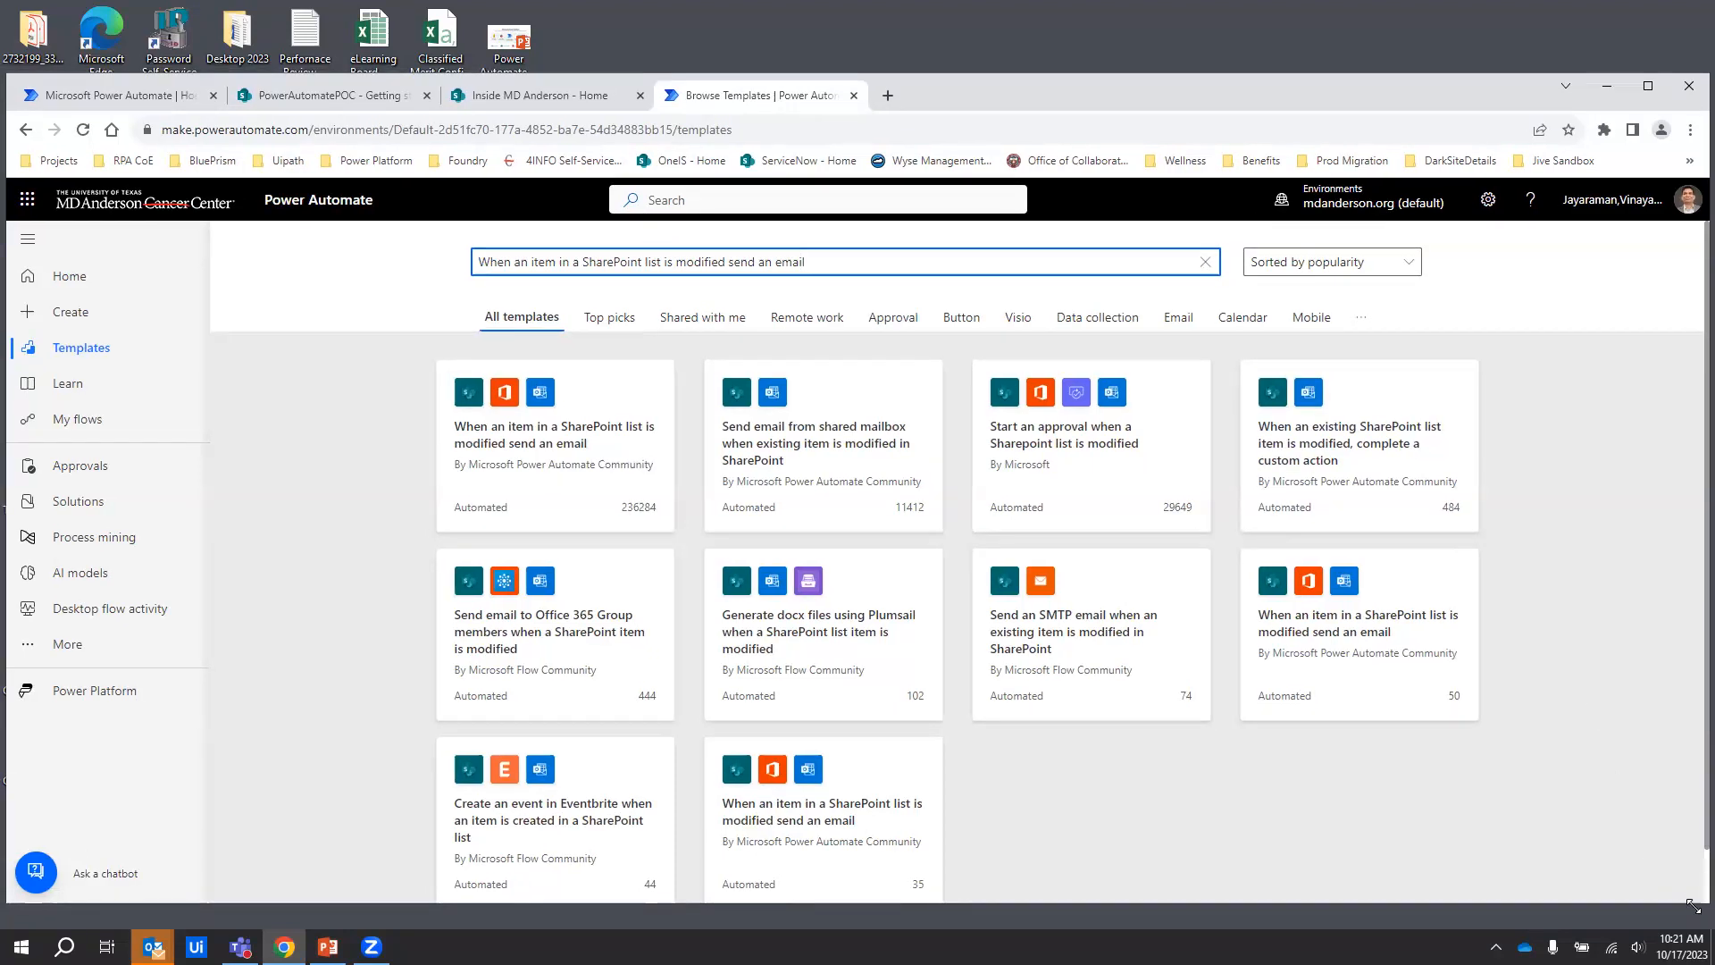
pyautogui.moveTo(1693, 915); pyautogui.dragTo(1691, 926)
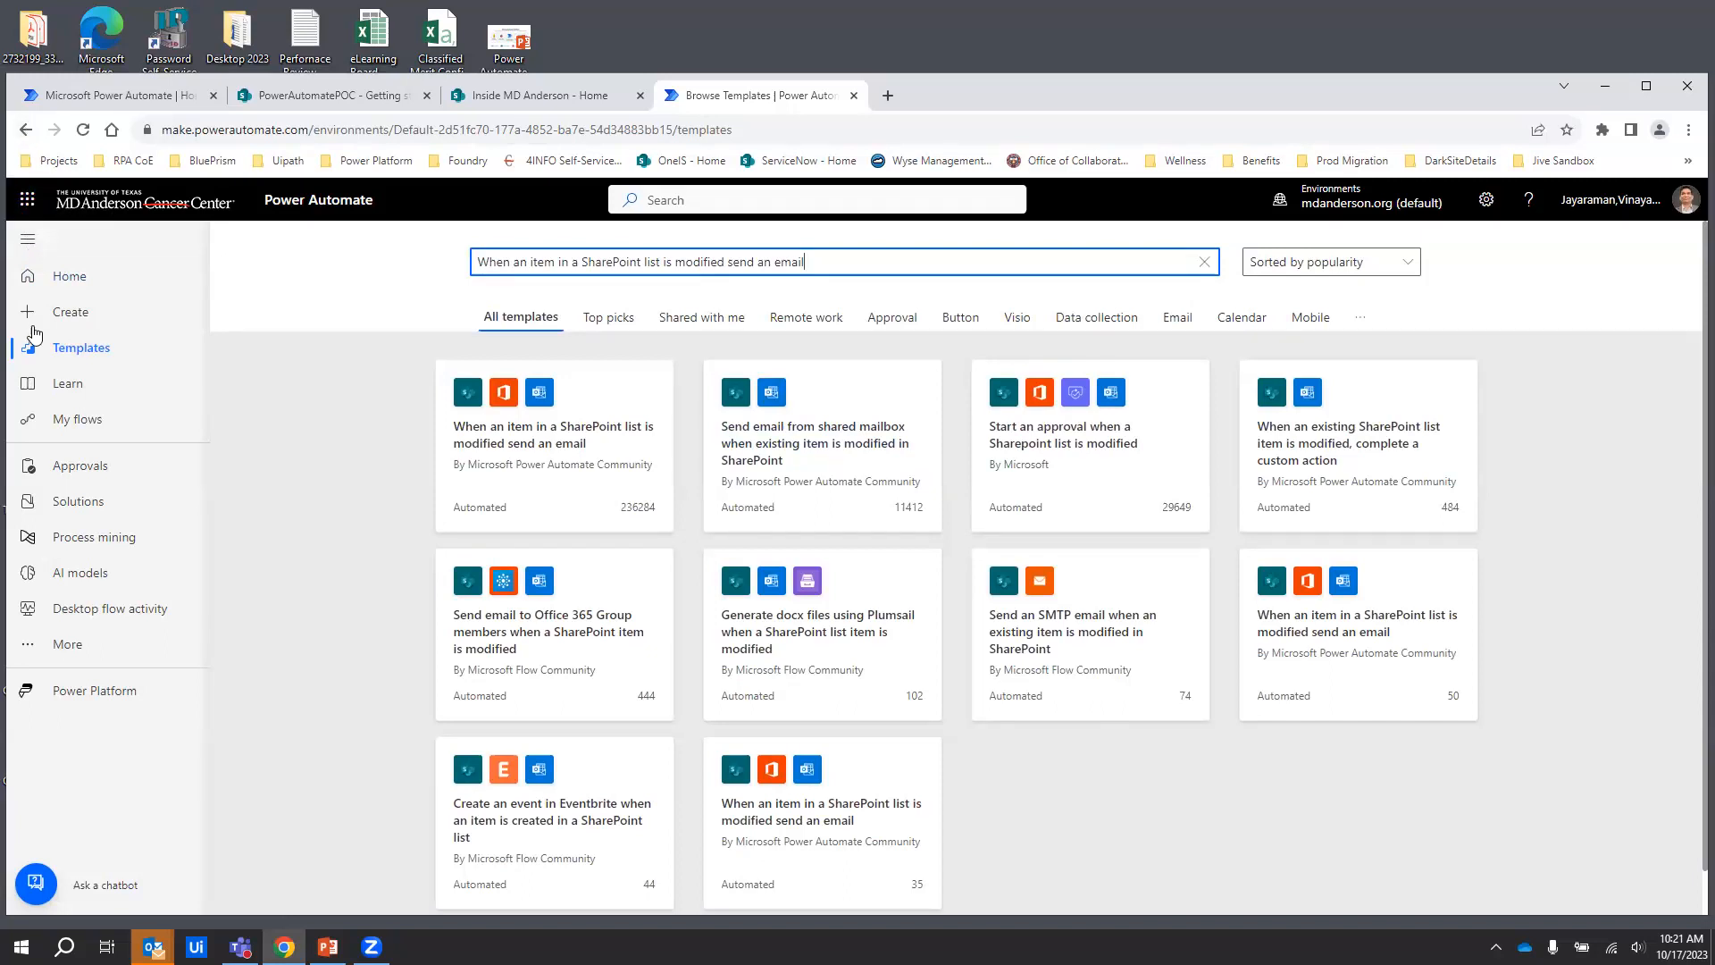
pyautogui.moveTo(842, 252); pyautogui.dragTo(473, 232)
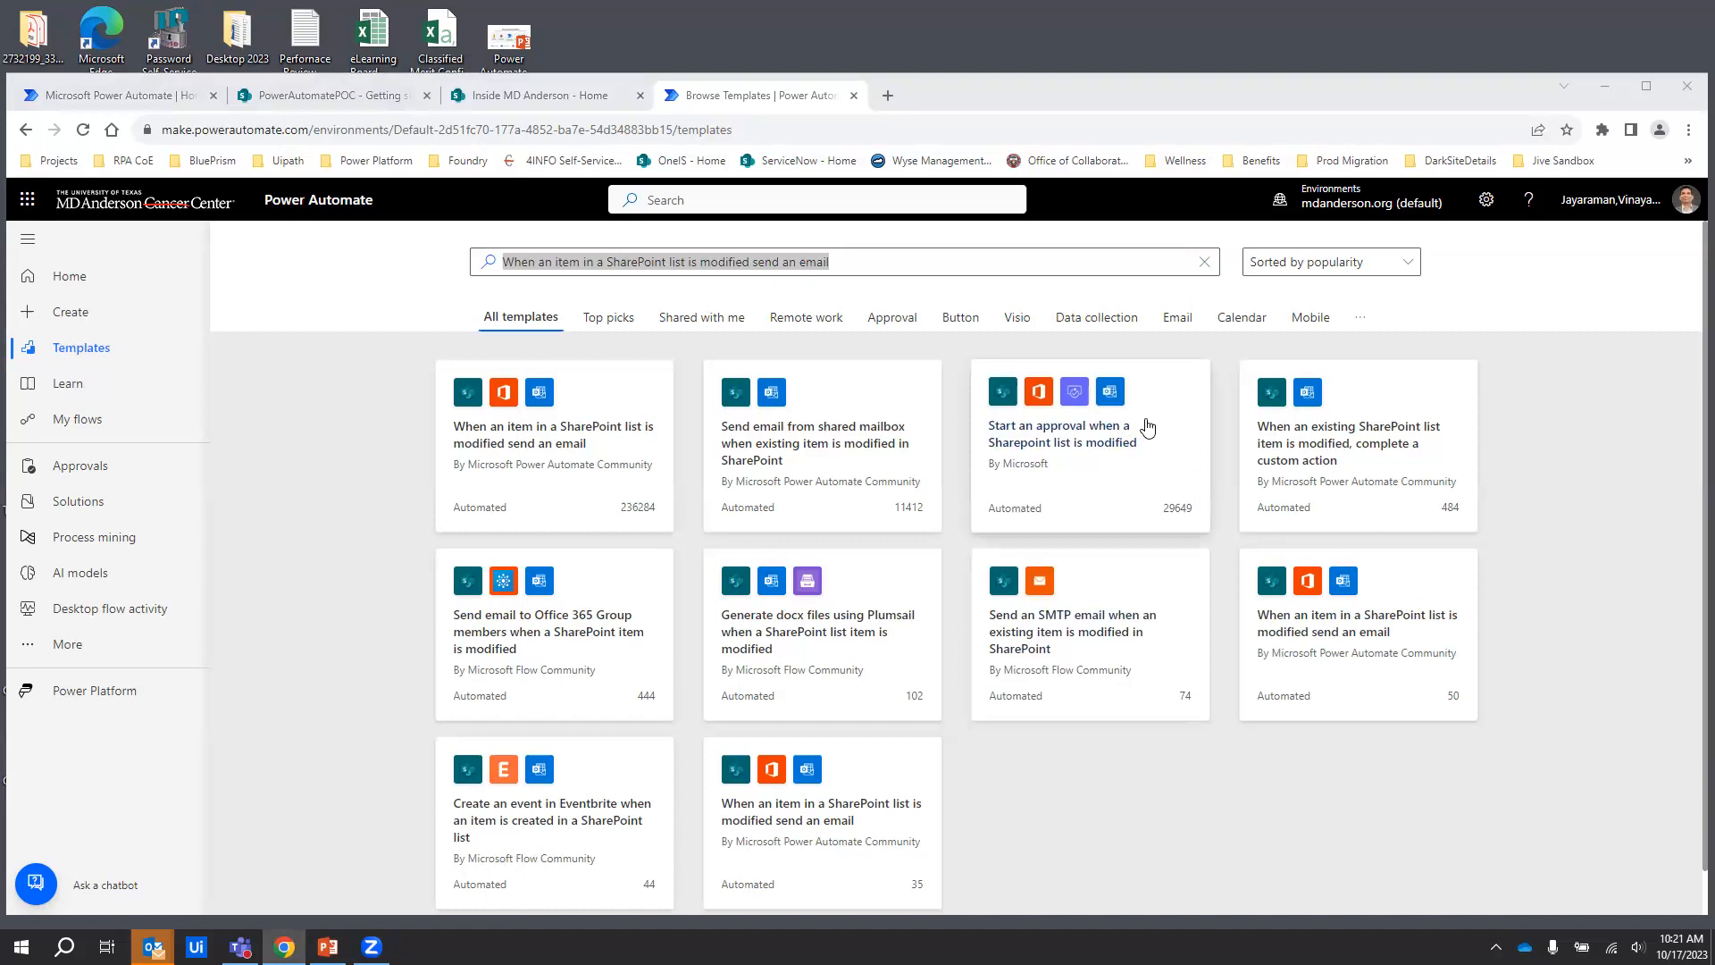
pyautogui.click(1608, 529)
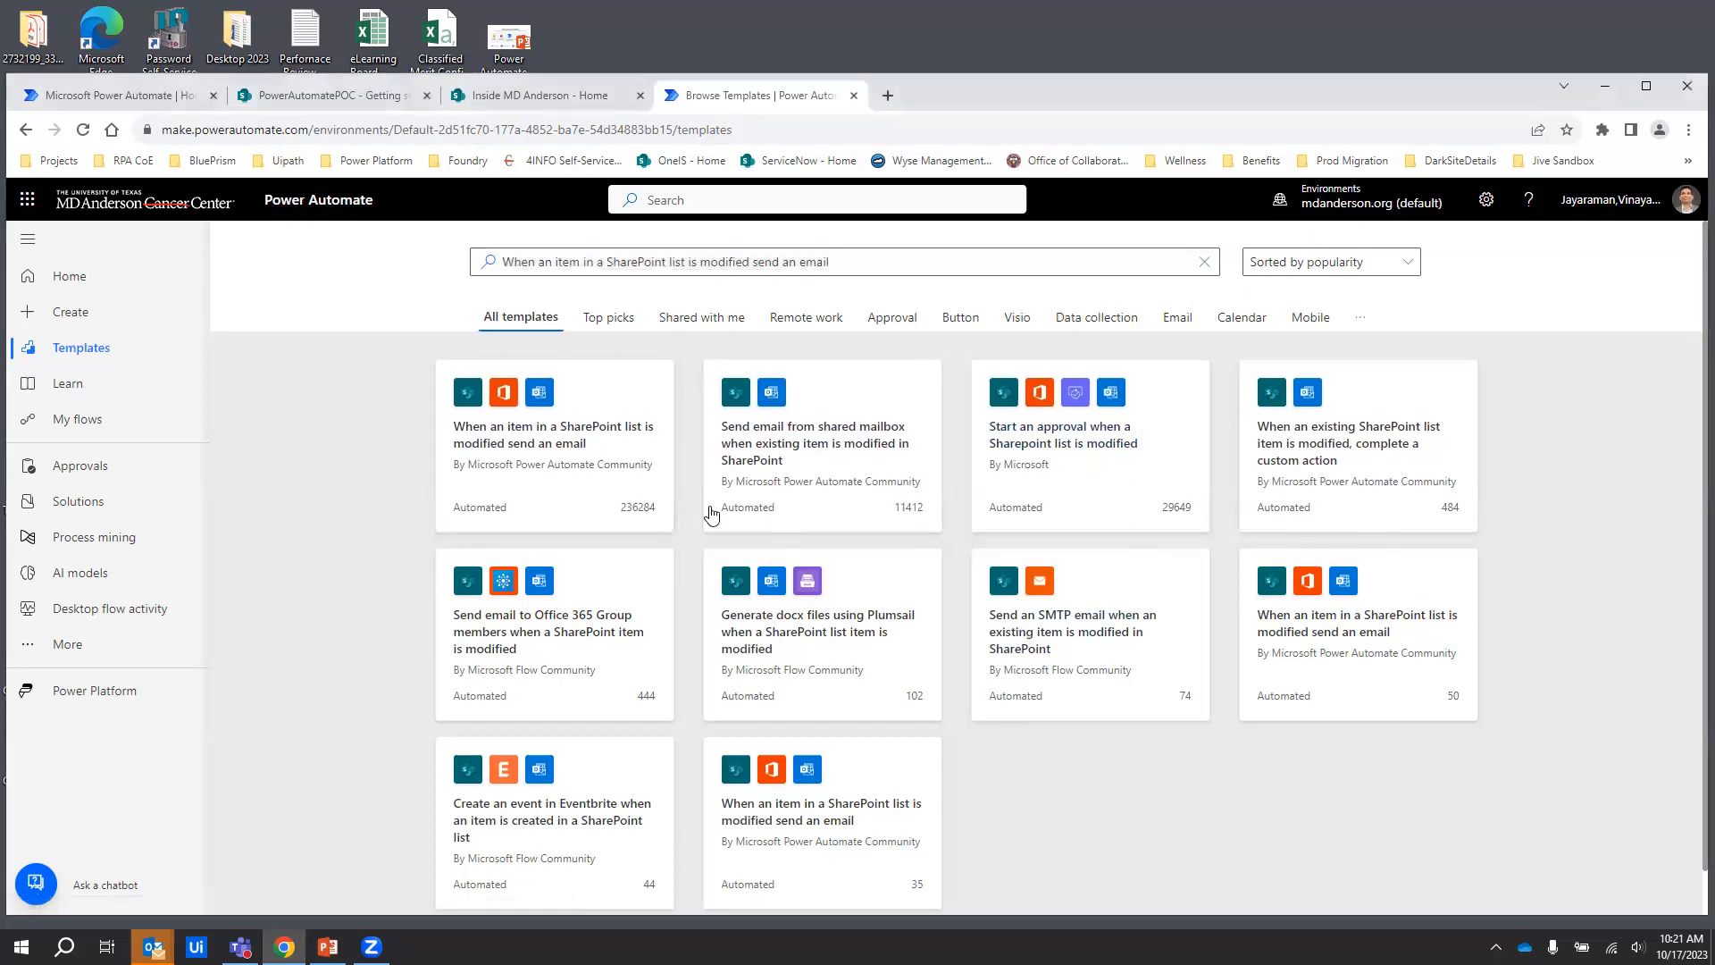
# Open the first "When an item in a SharePoint list is modified send an email" template and review the connections it uses
pyautogui.click(596, 401)
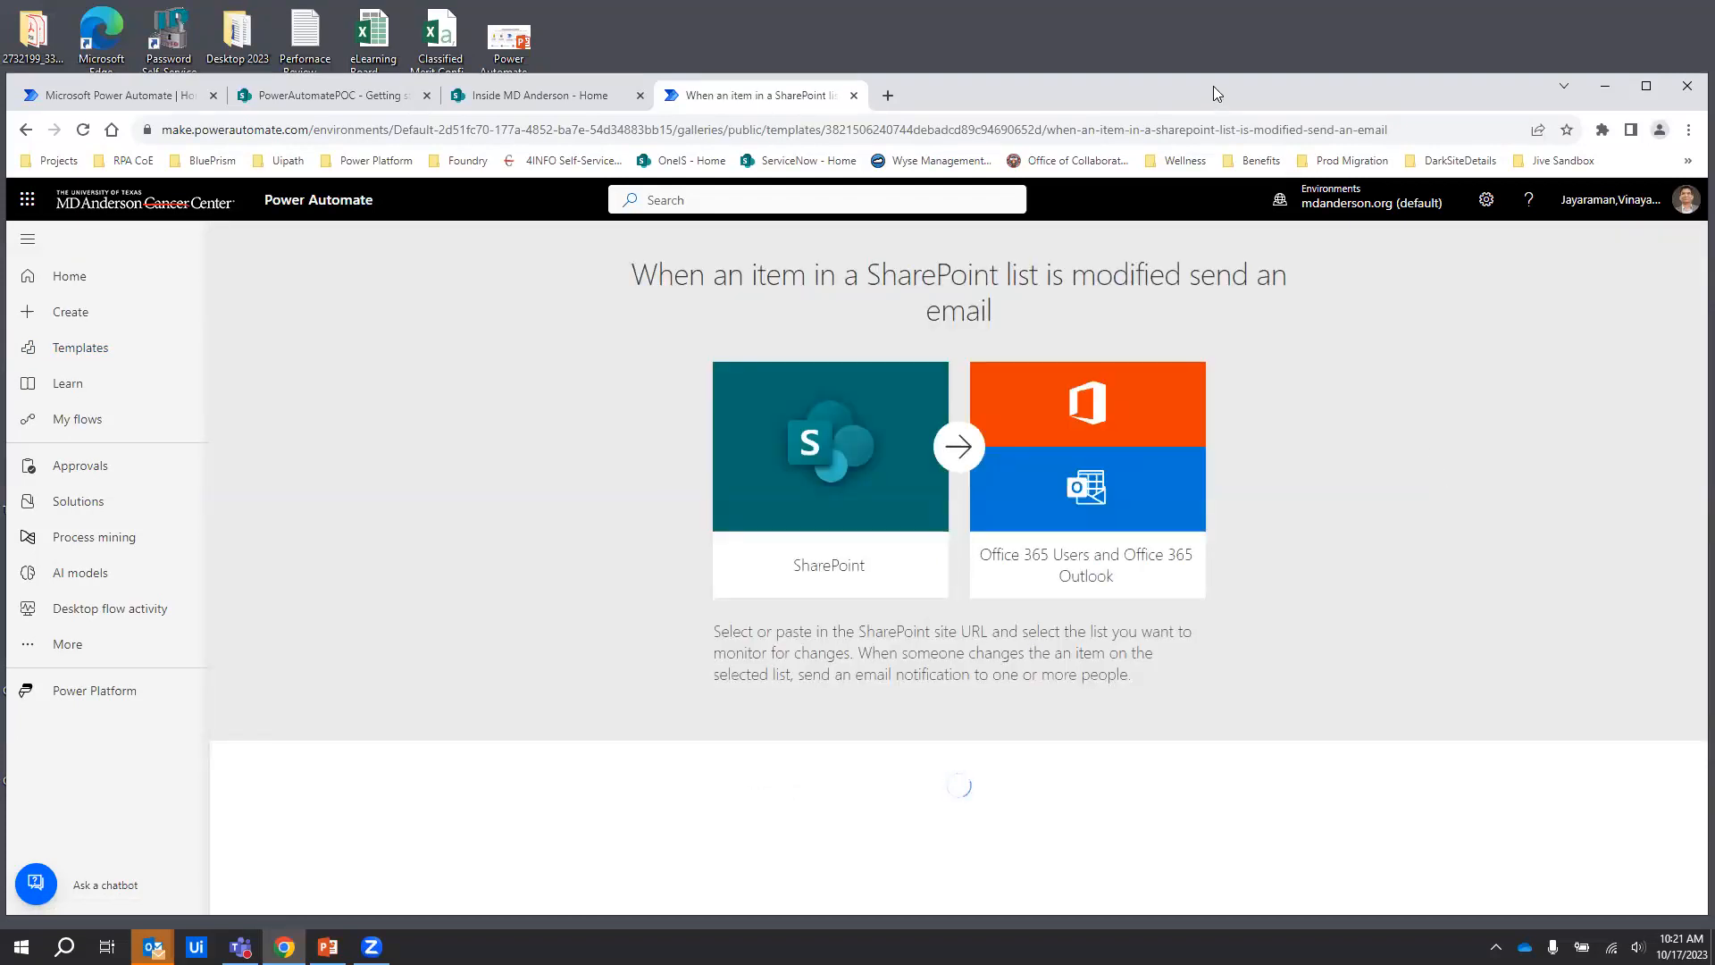
pyautogui.moveTo(1213, 85); pyautogui.dragTo(1213, 43)
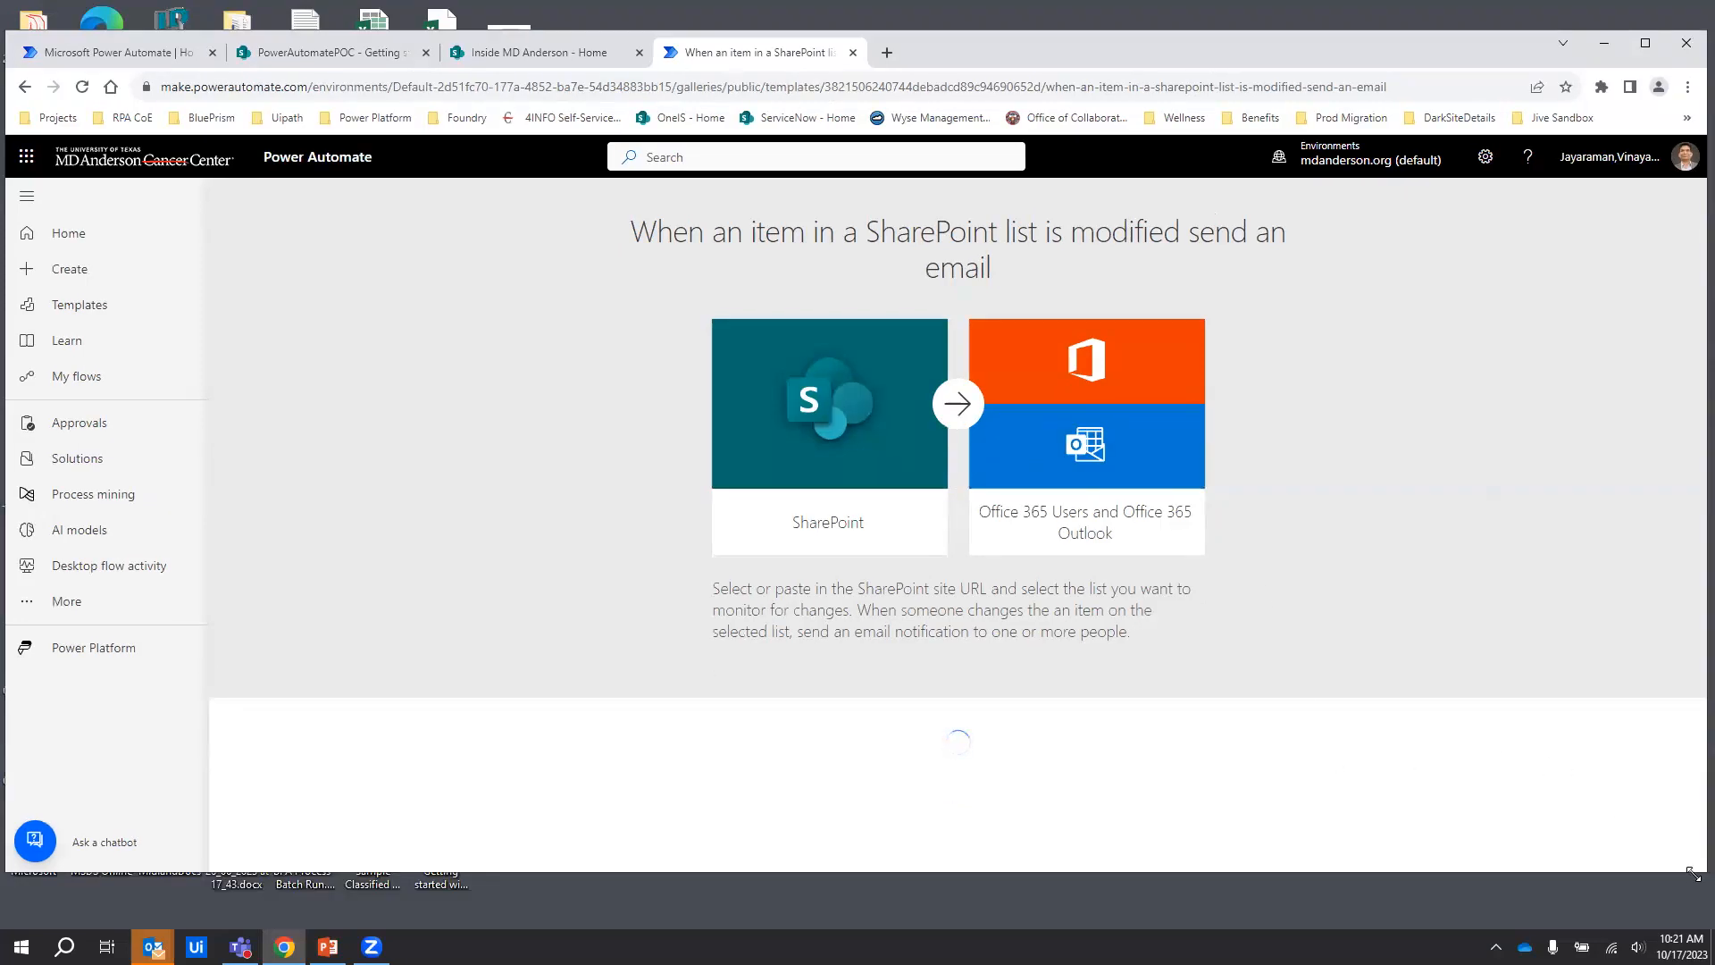
pyautogui.moveTo(1693, 873); pyautogui.dragTo(1688, 924)
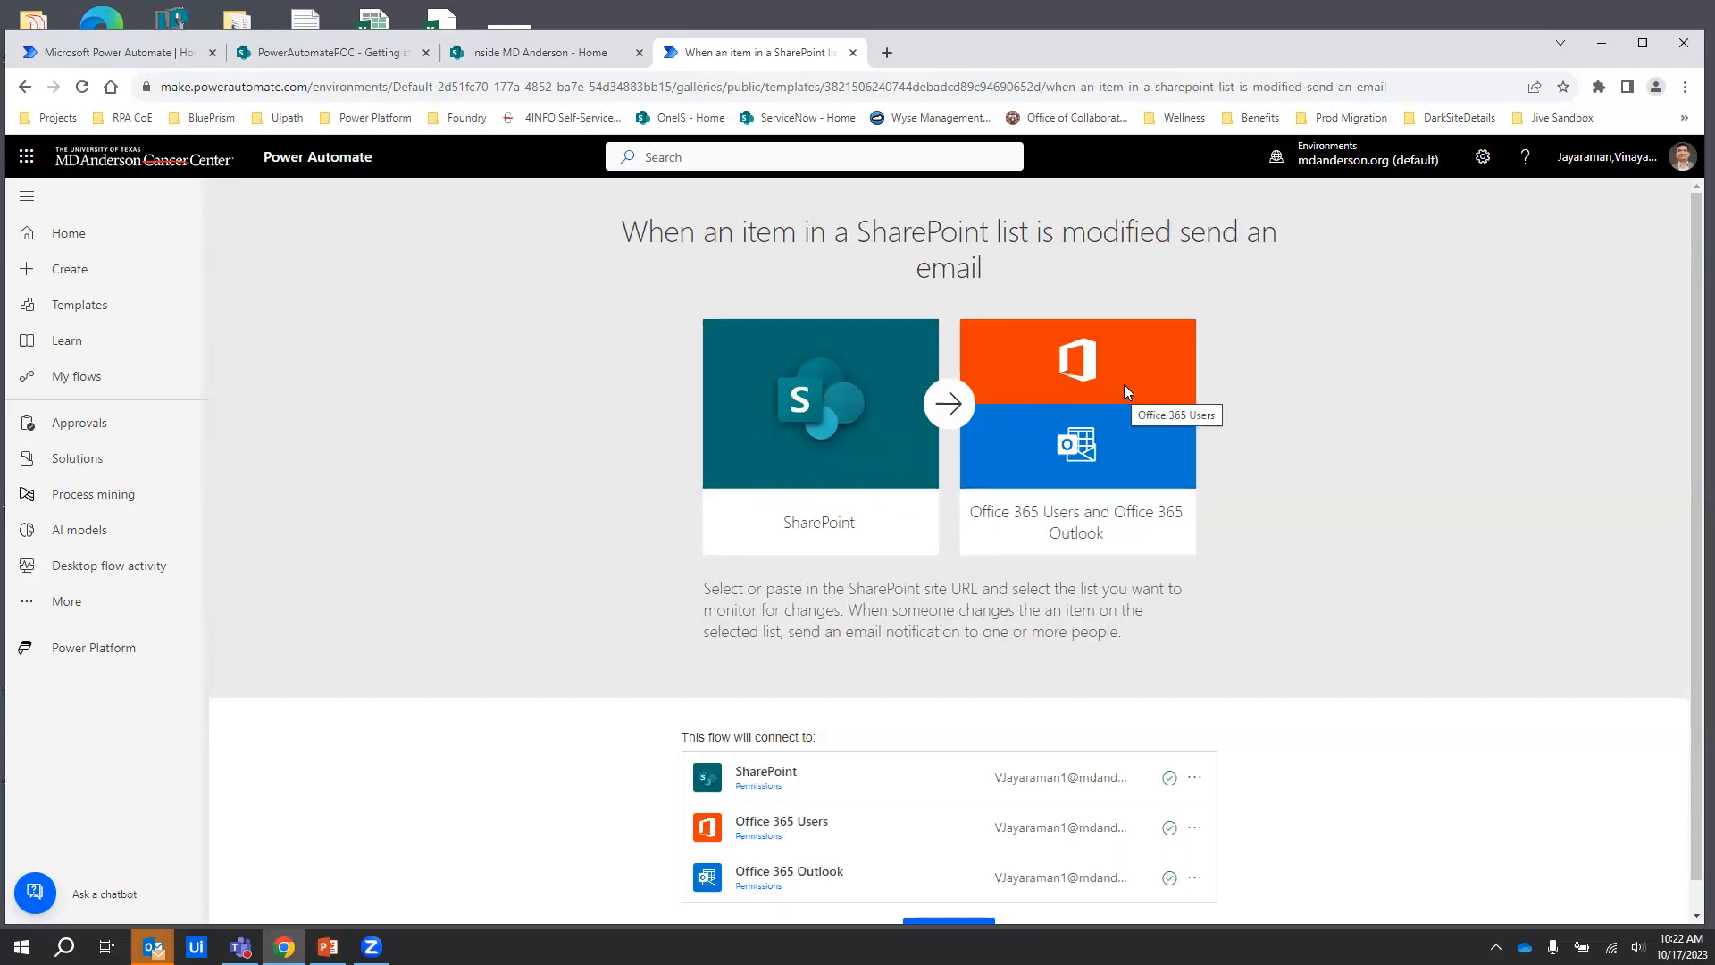
pyautogui.scroll(-1, 1433, 547)
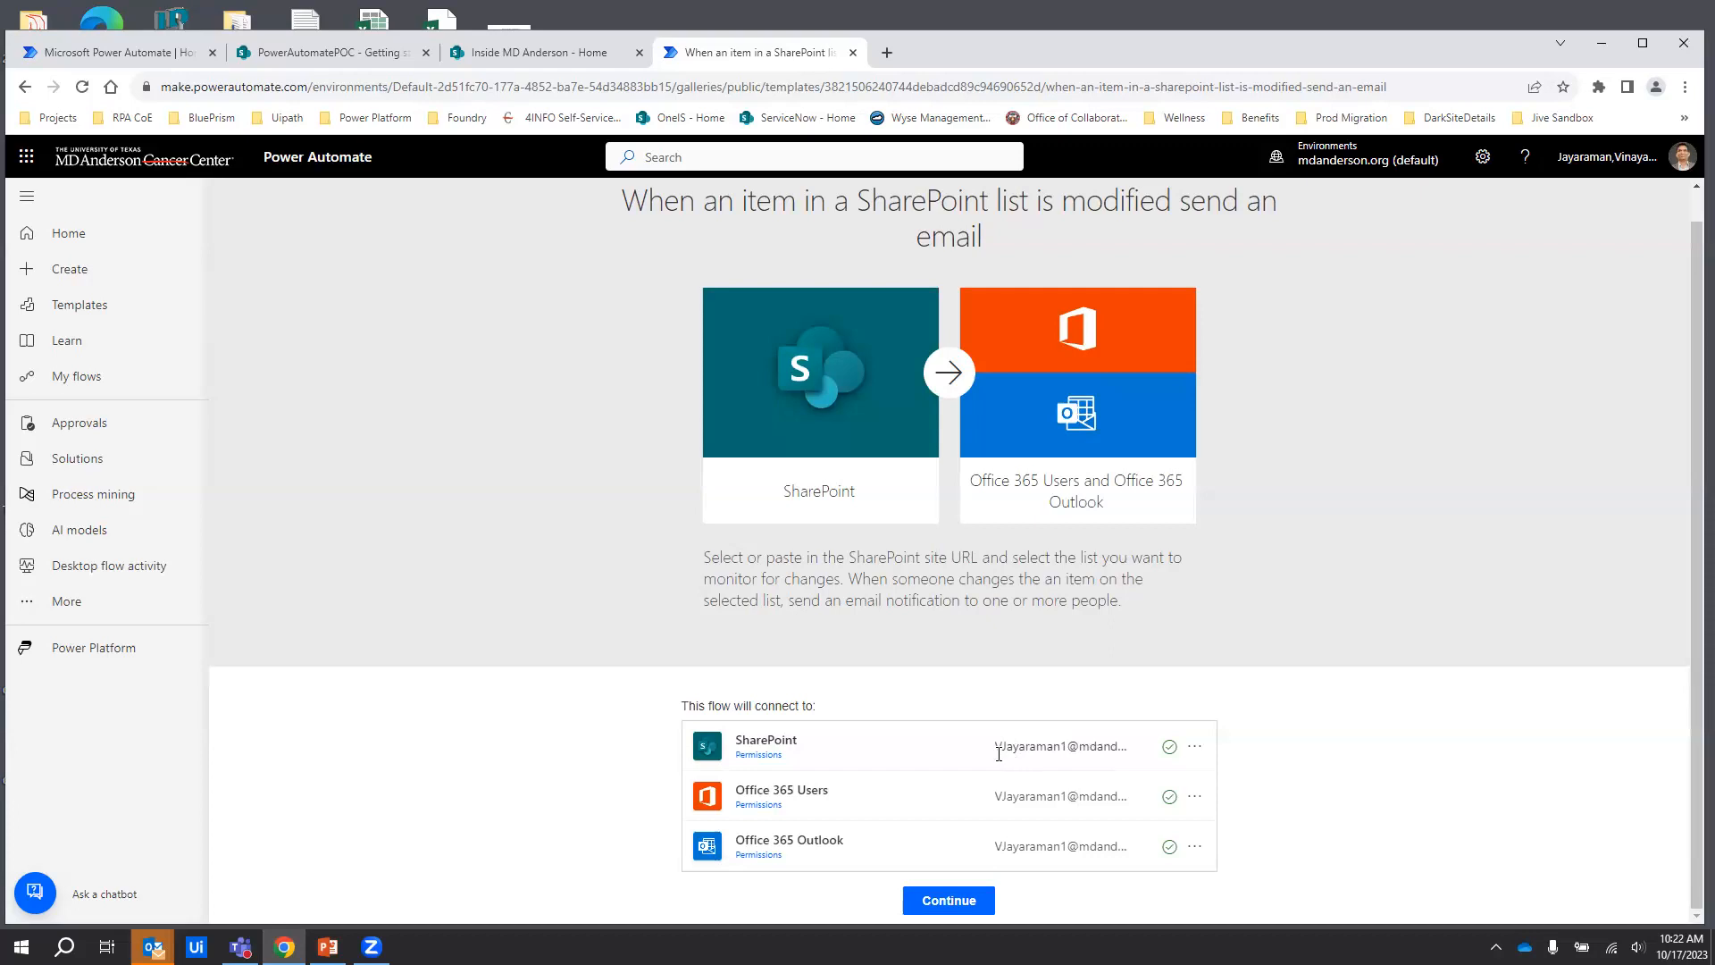
pyautogui.moveTo(994, 747); pyautogui.dragTo(1106, 774)
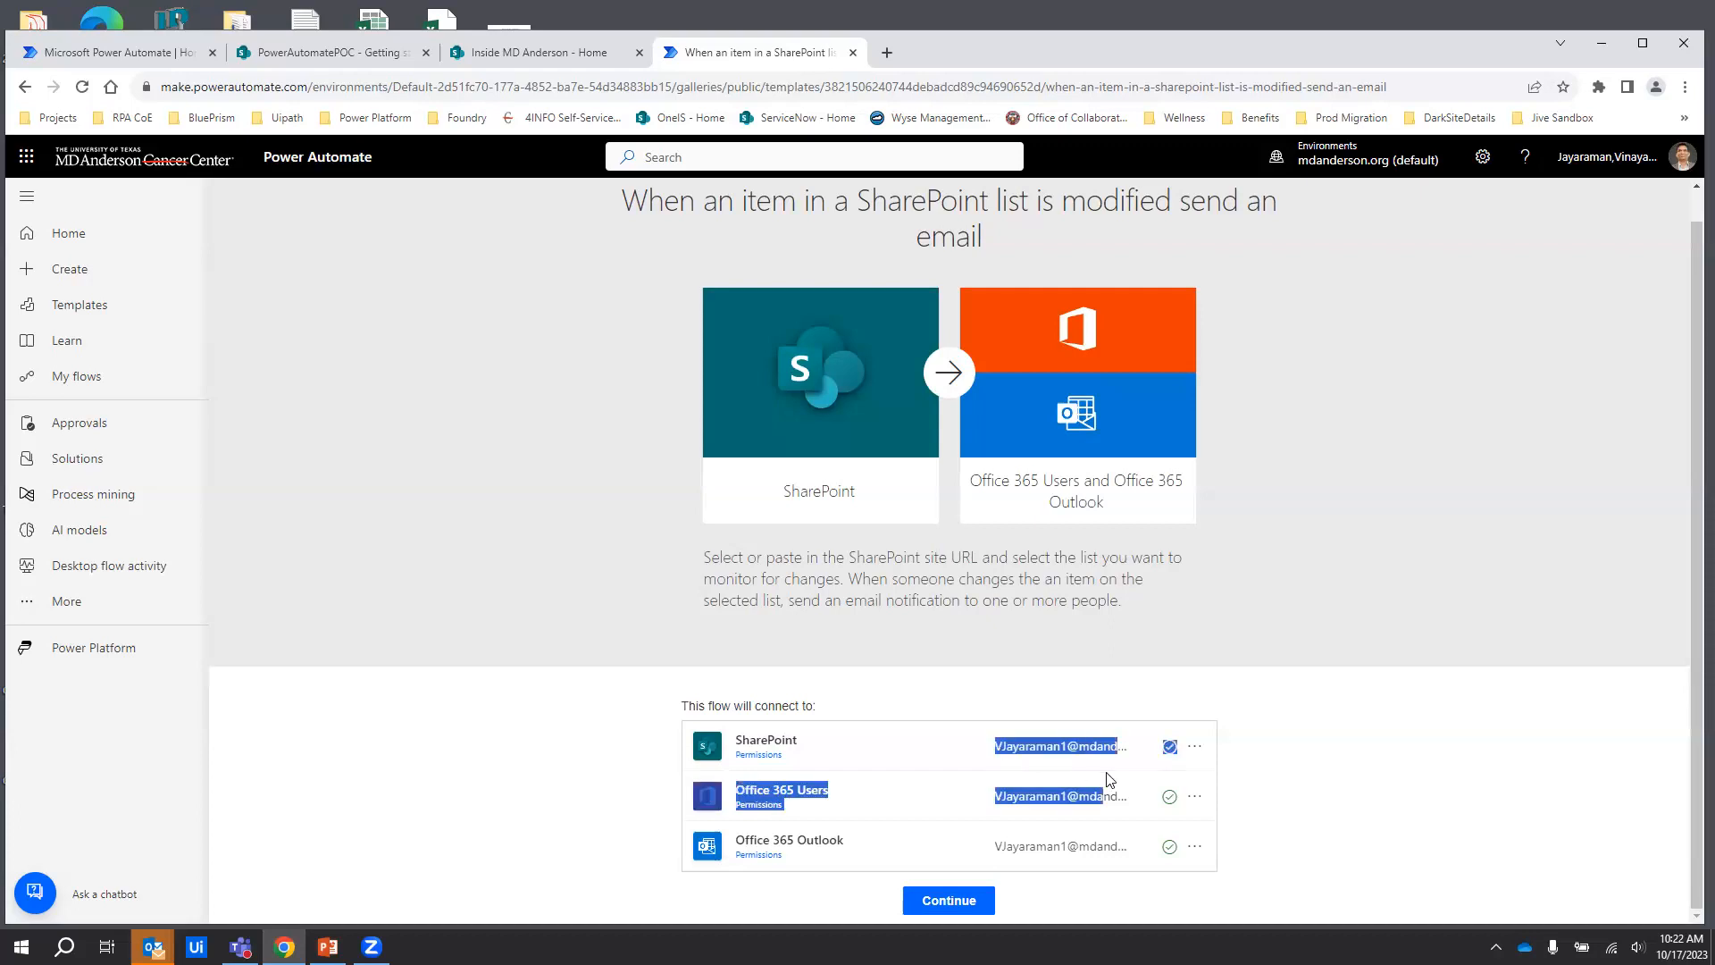
pyautogui.click(1341, 808)
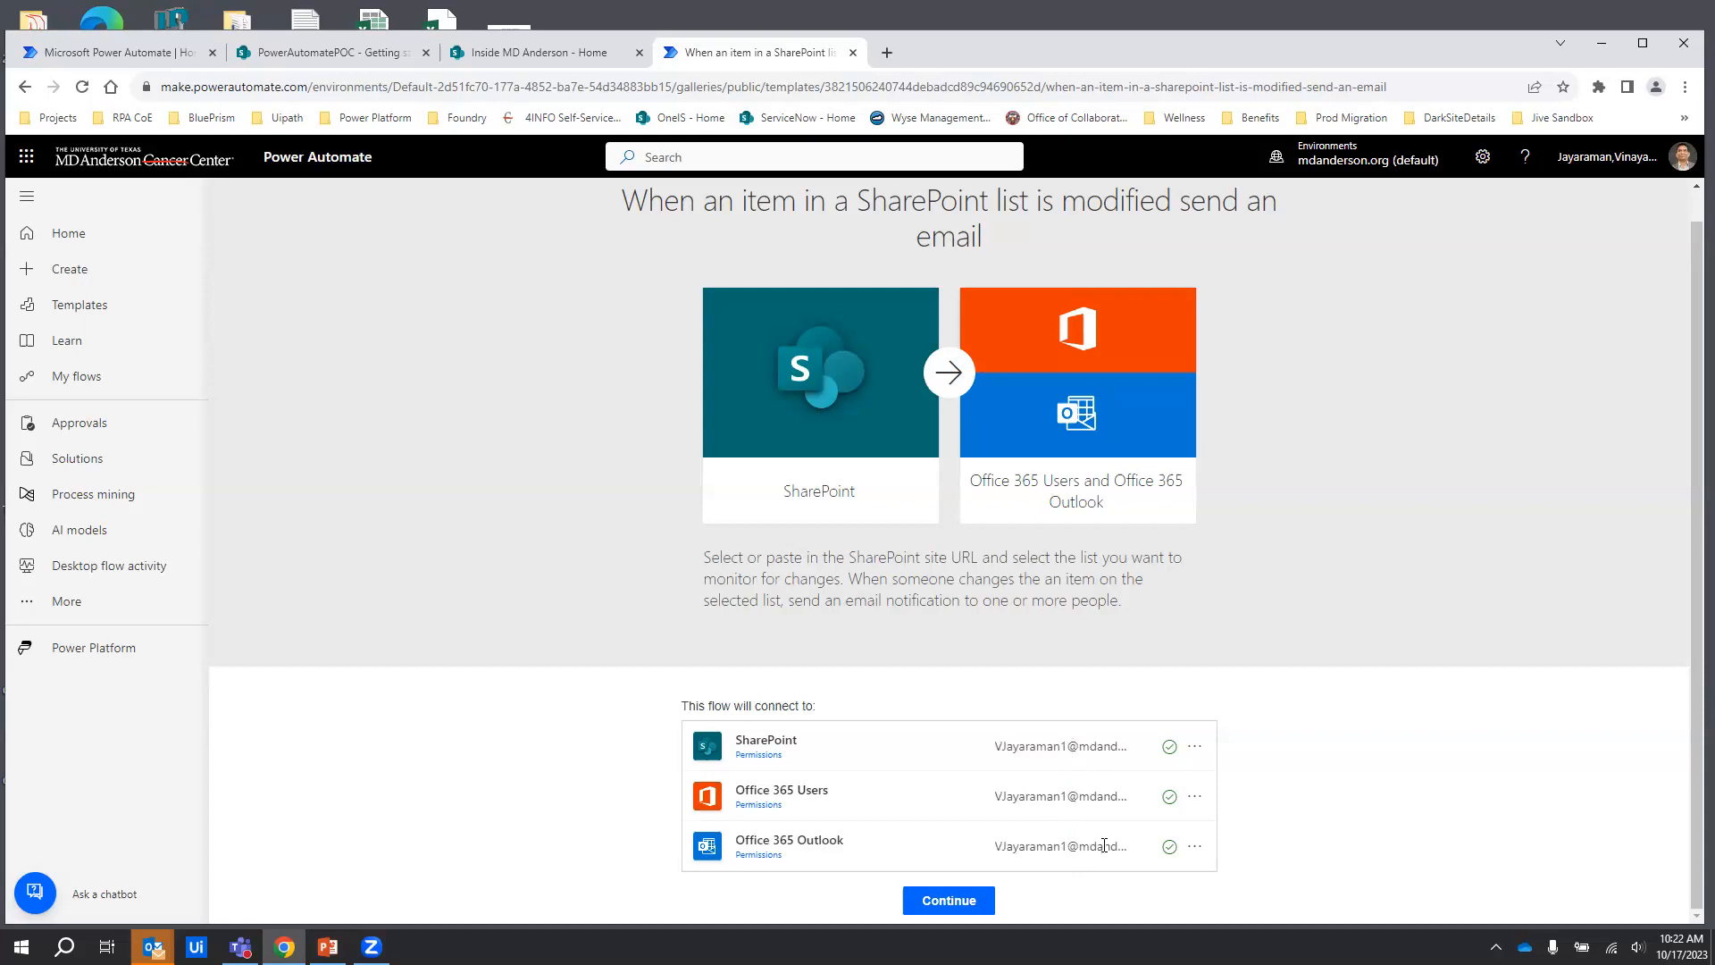
pyautogui.click(1195, 748)
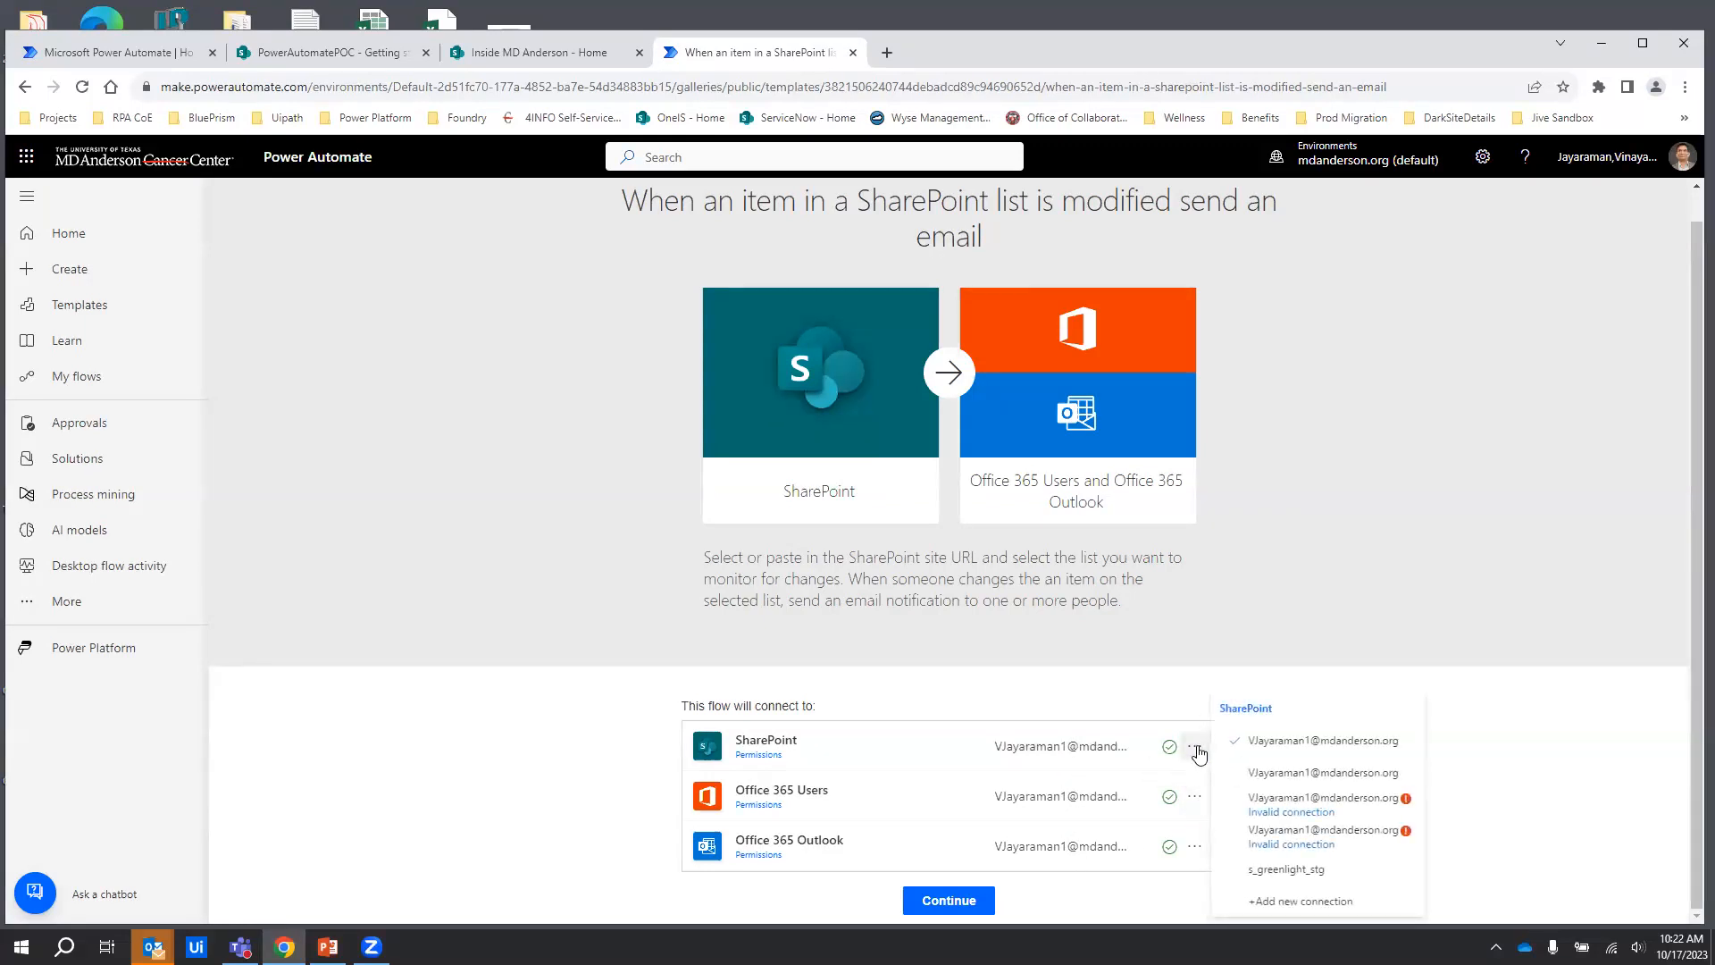
pyautogui.click(1310, 903)
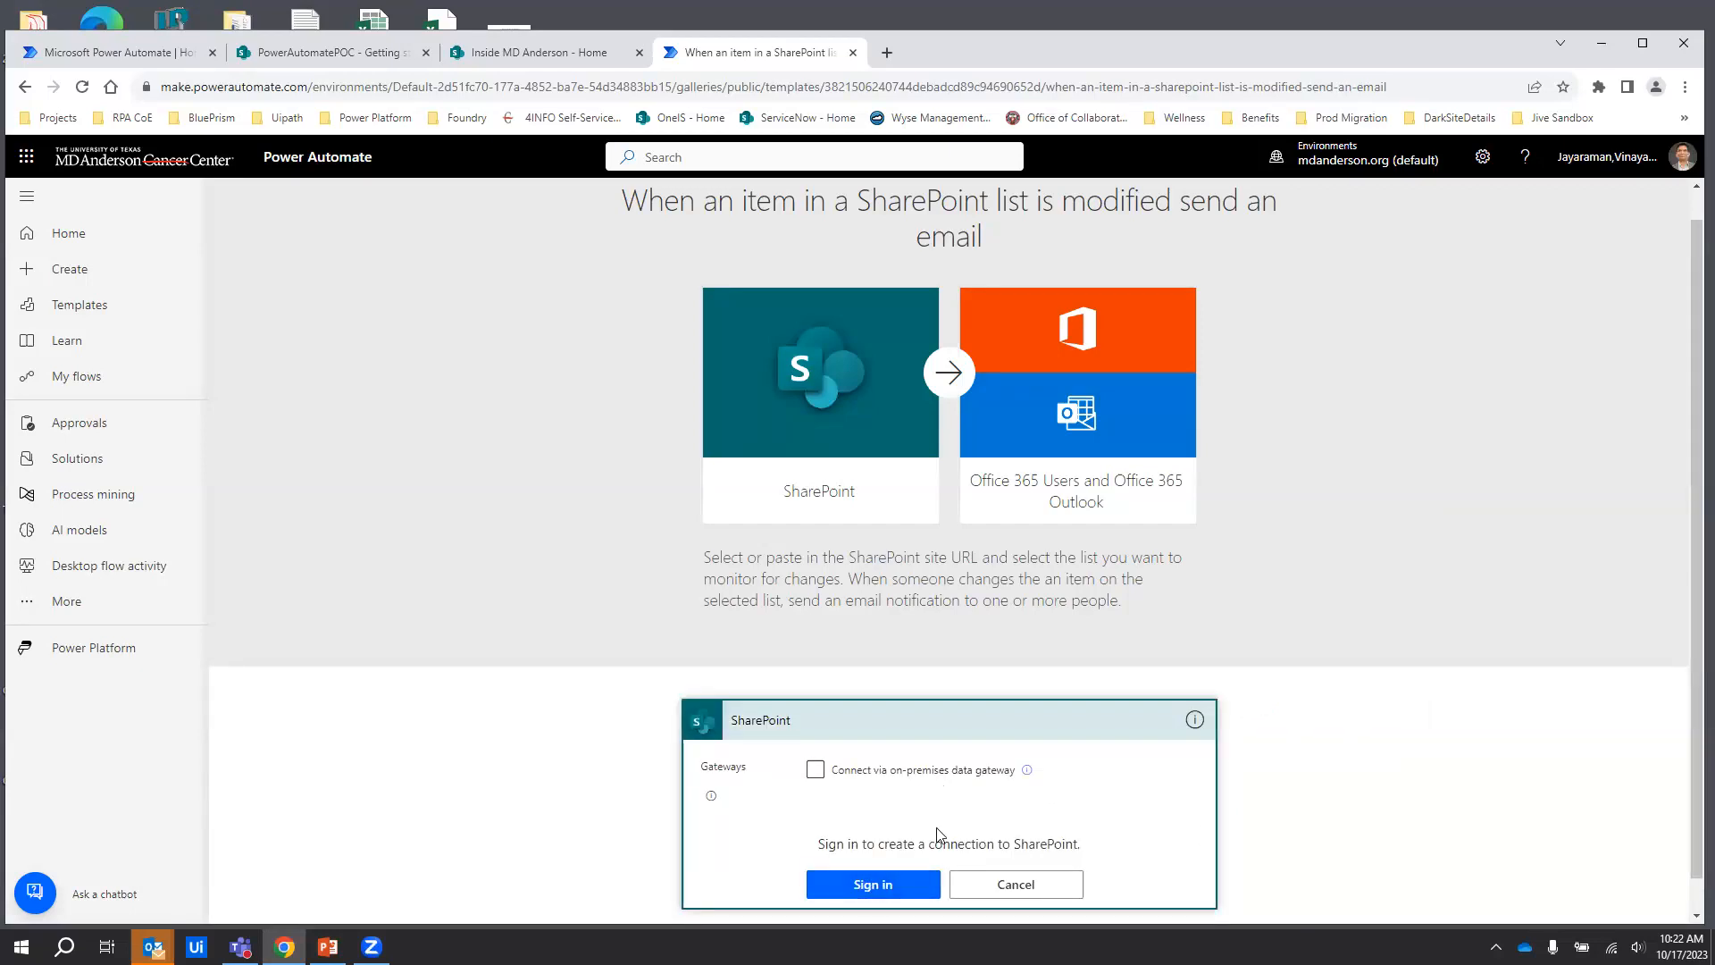
pyautogui.click(1040, 885)
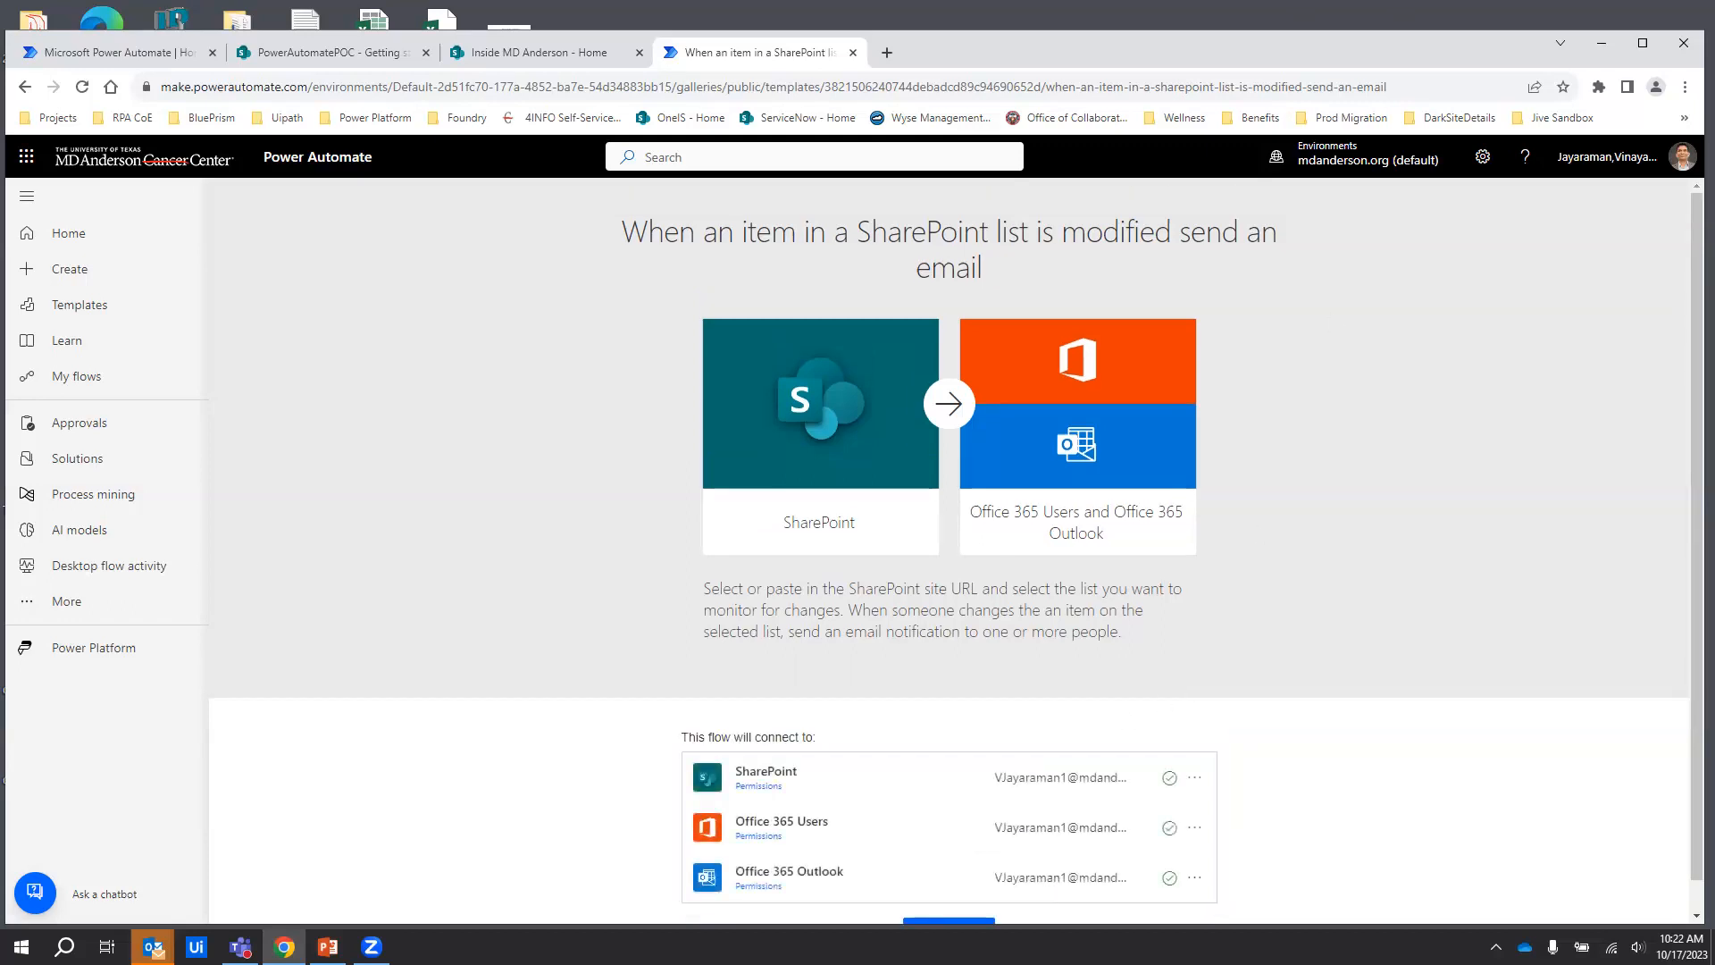
# Accept the existing SharePoint, Office 365 Users and Office 365 Outlook connections and continue to the flow editor
pyautogui.scroll(-1, 1335, 807)
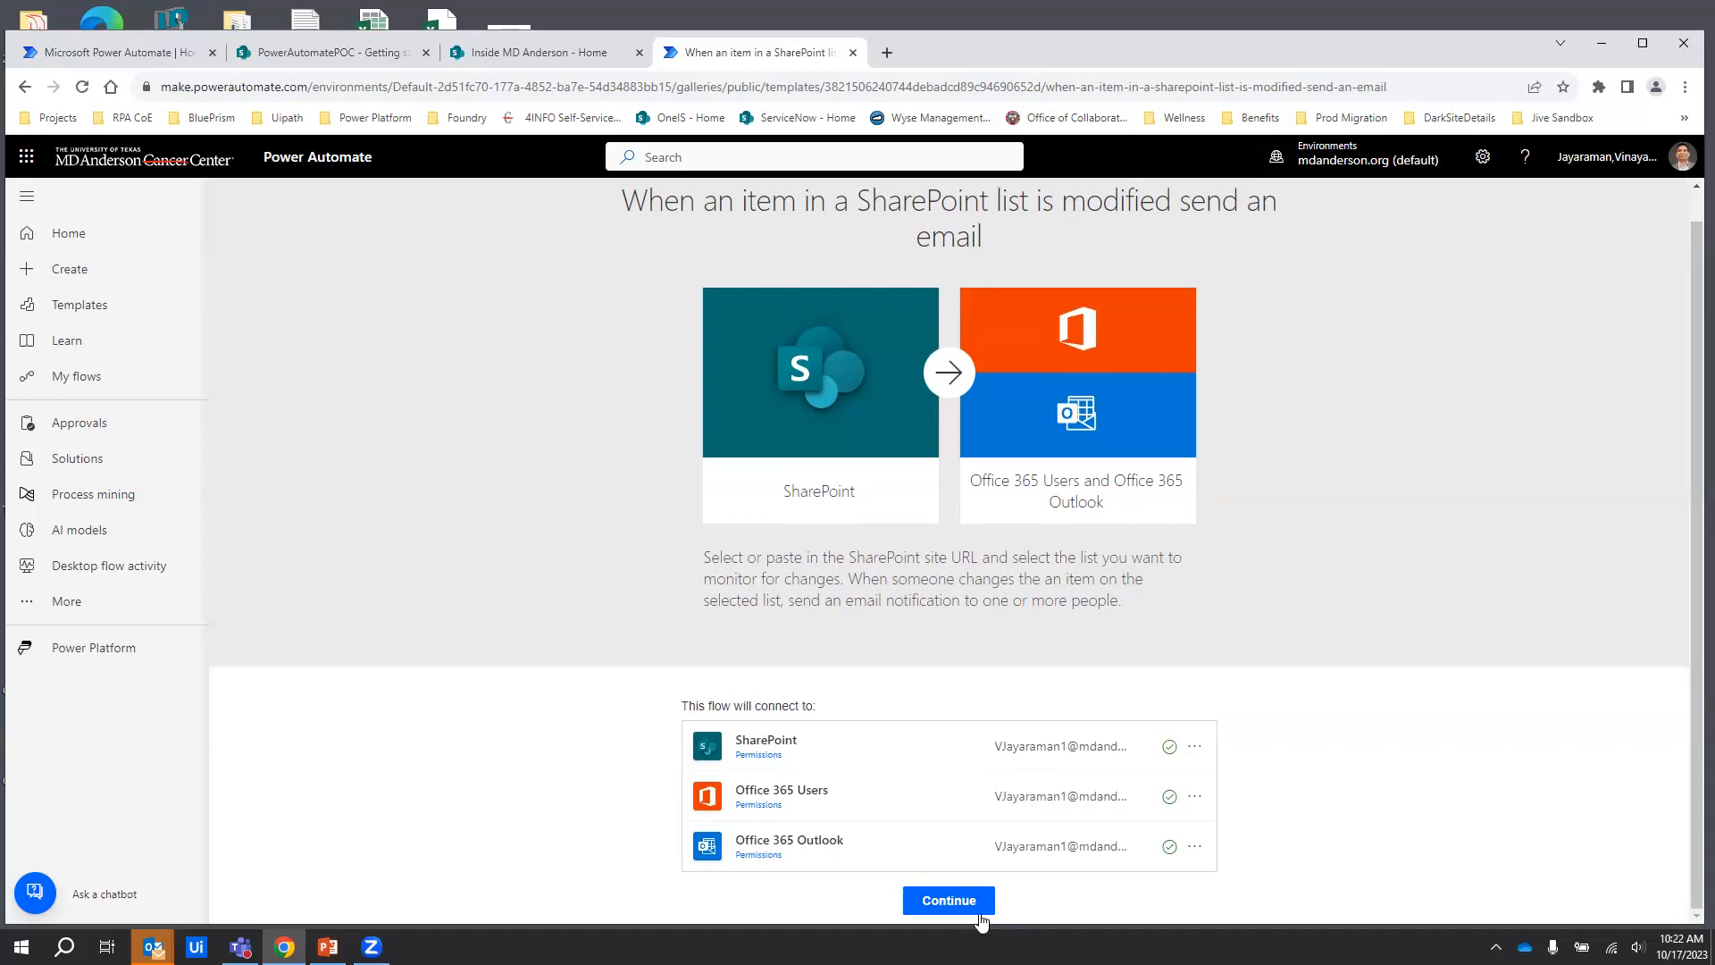
pyautogui.click(949, 900)
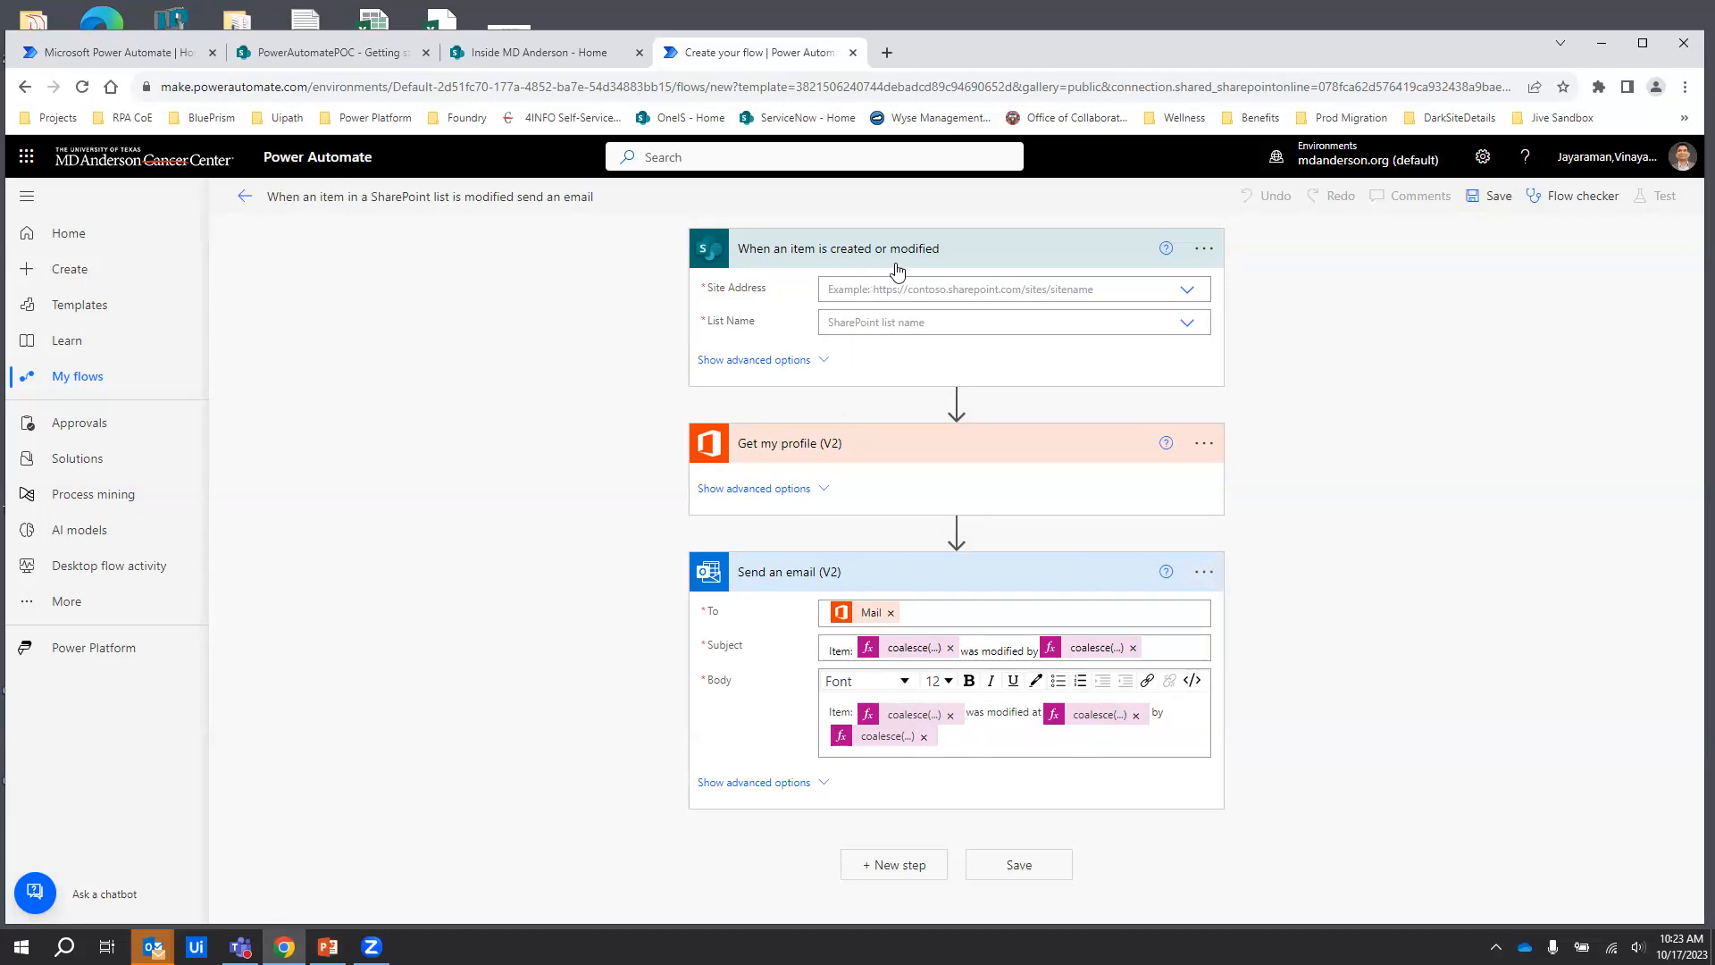
# Collapse and reopen the "When an item is created or modified" trigger and check which connection it uses
pyautogui.click(956, 254)
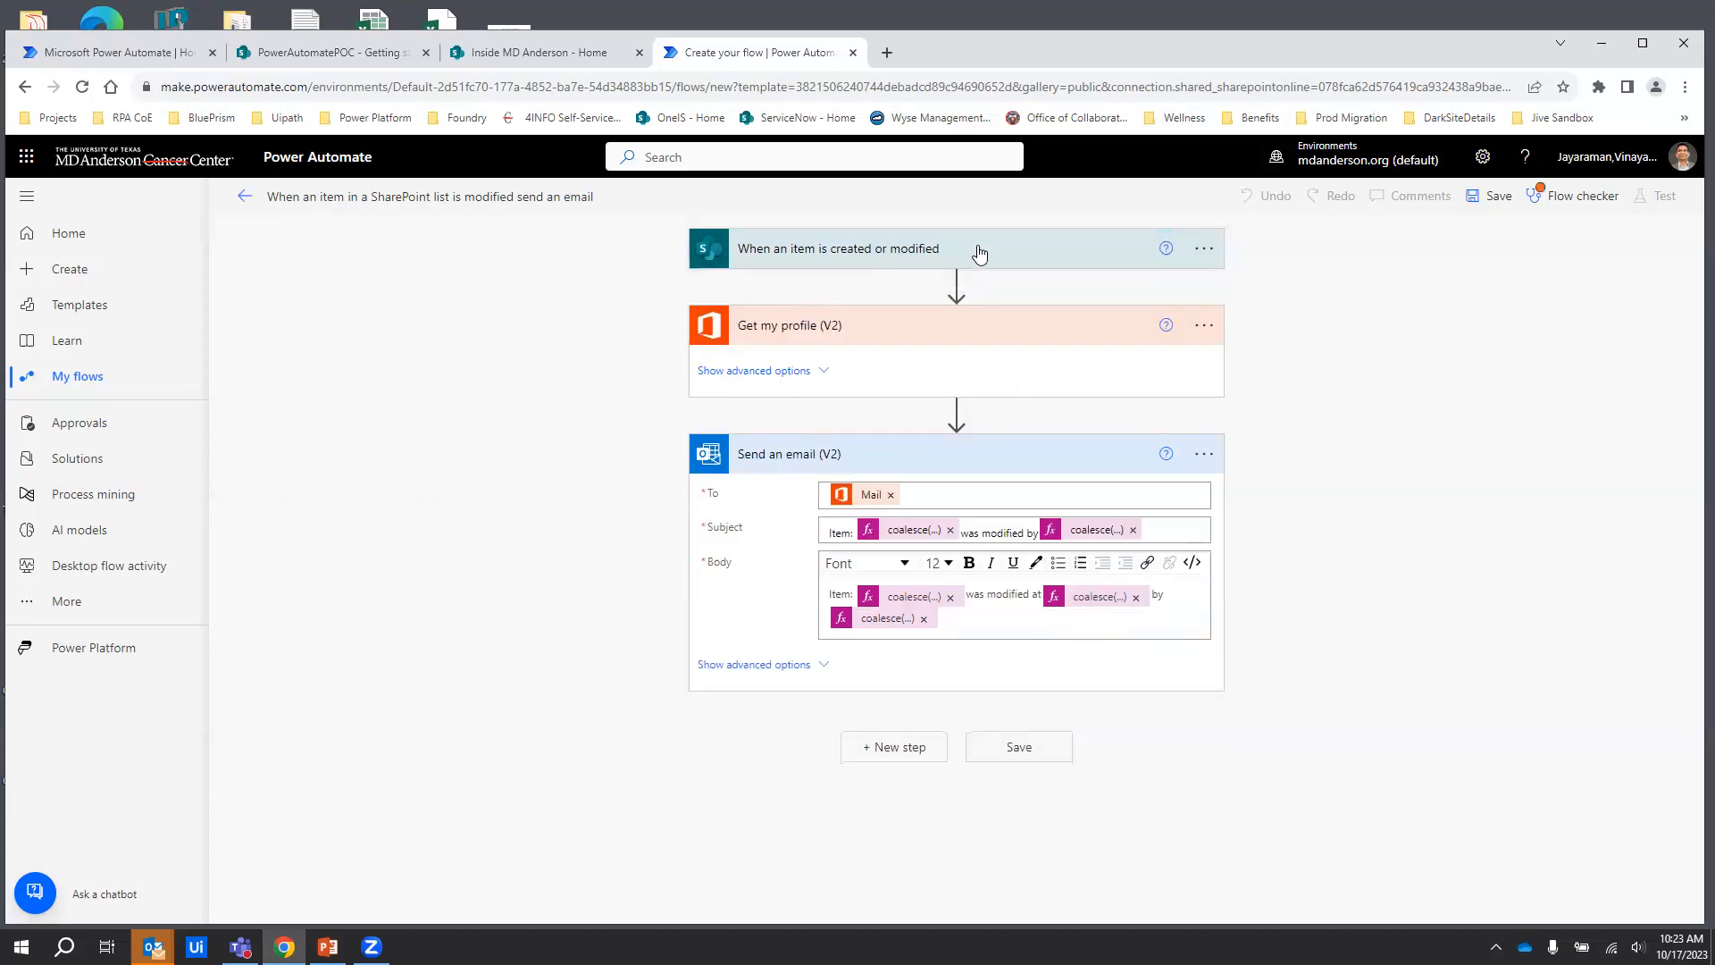
pyautogui.click(979, 253)
pyautogui.click(1203, 249)
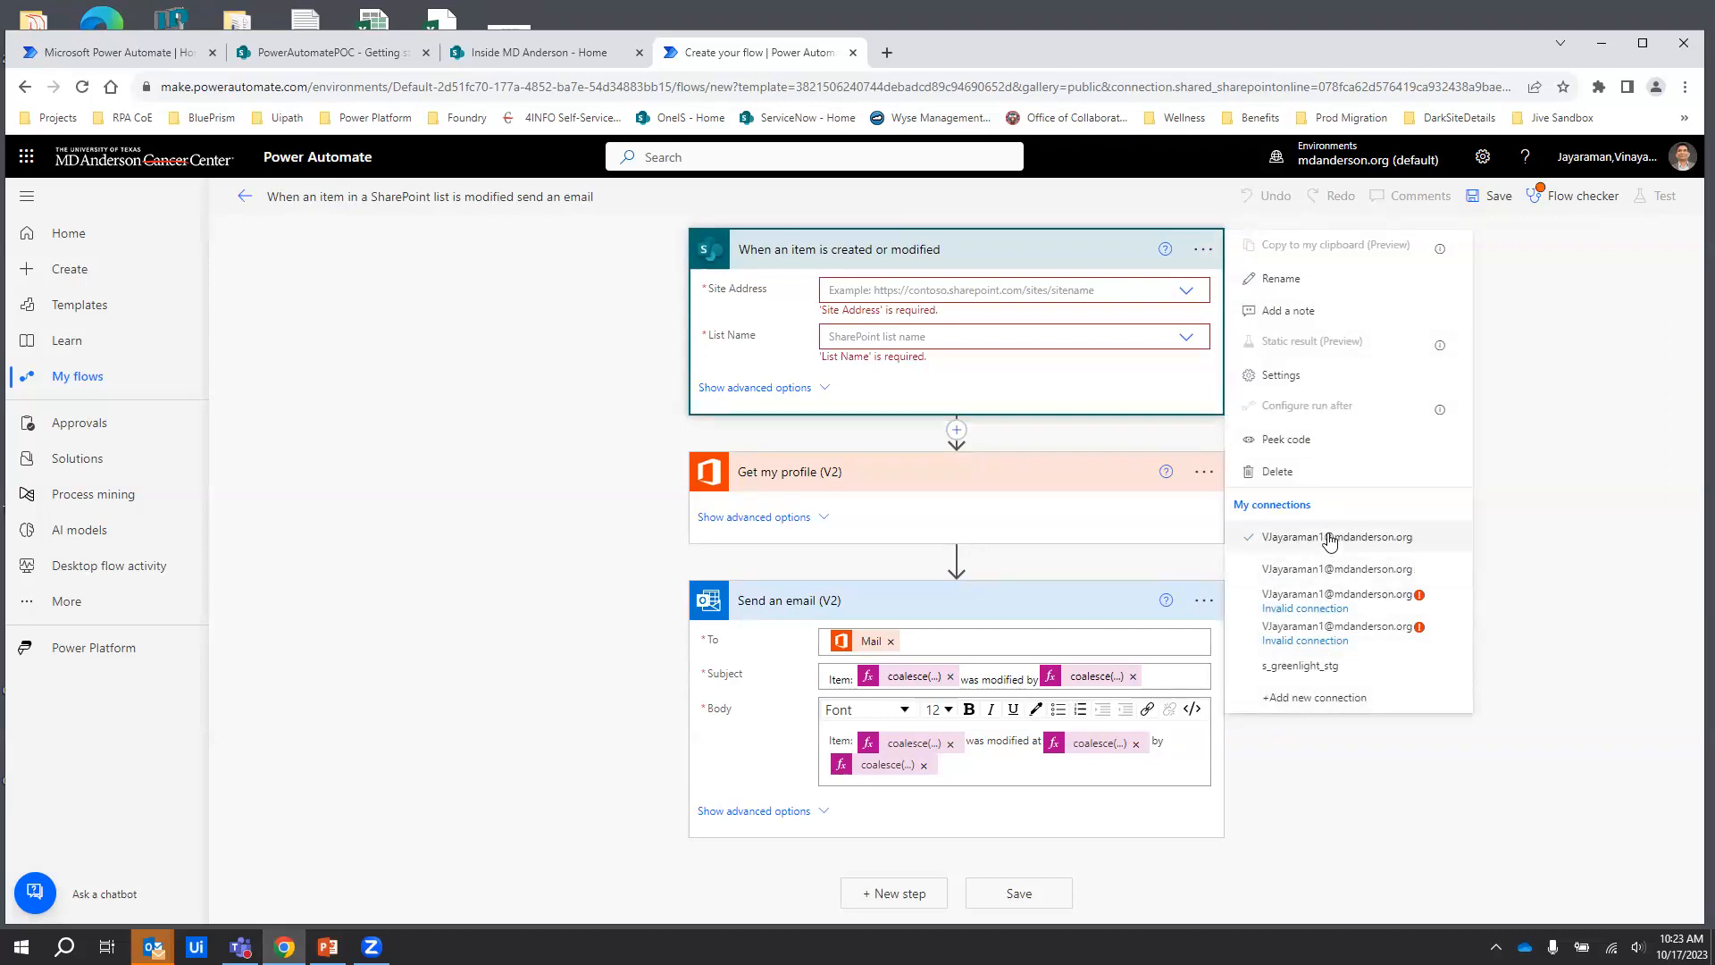
pyautogui.click(1519, 491)
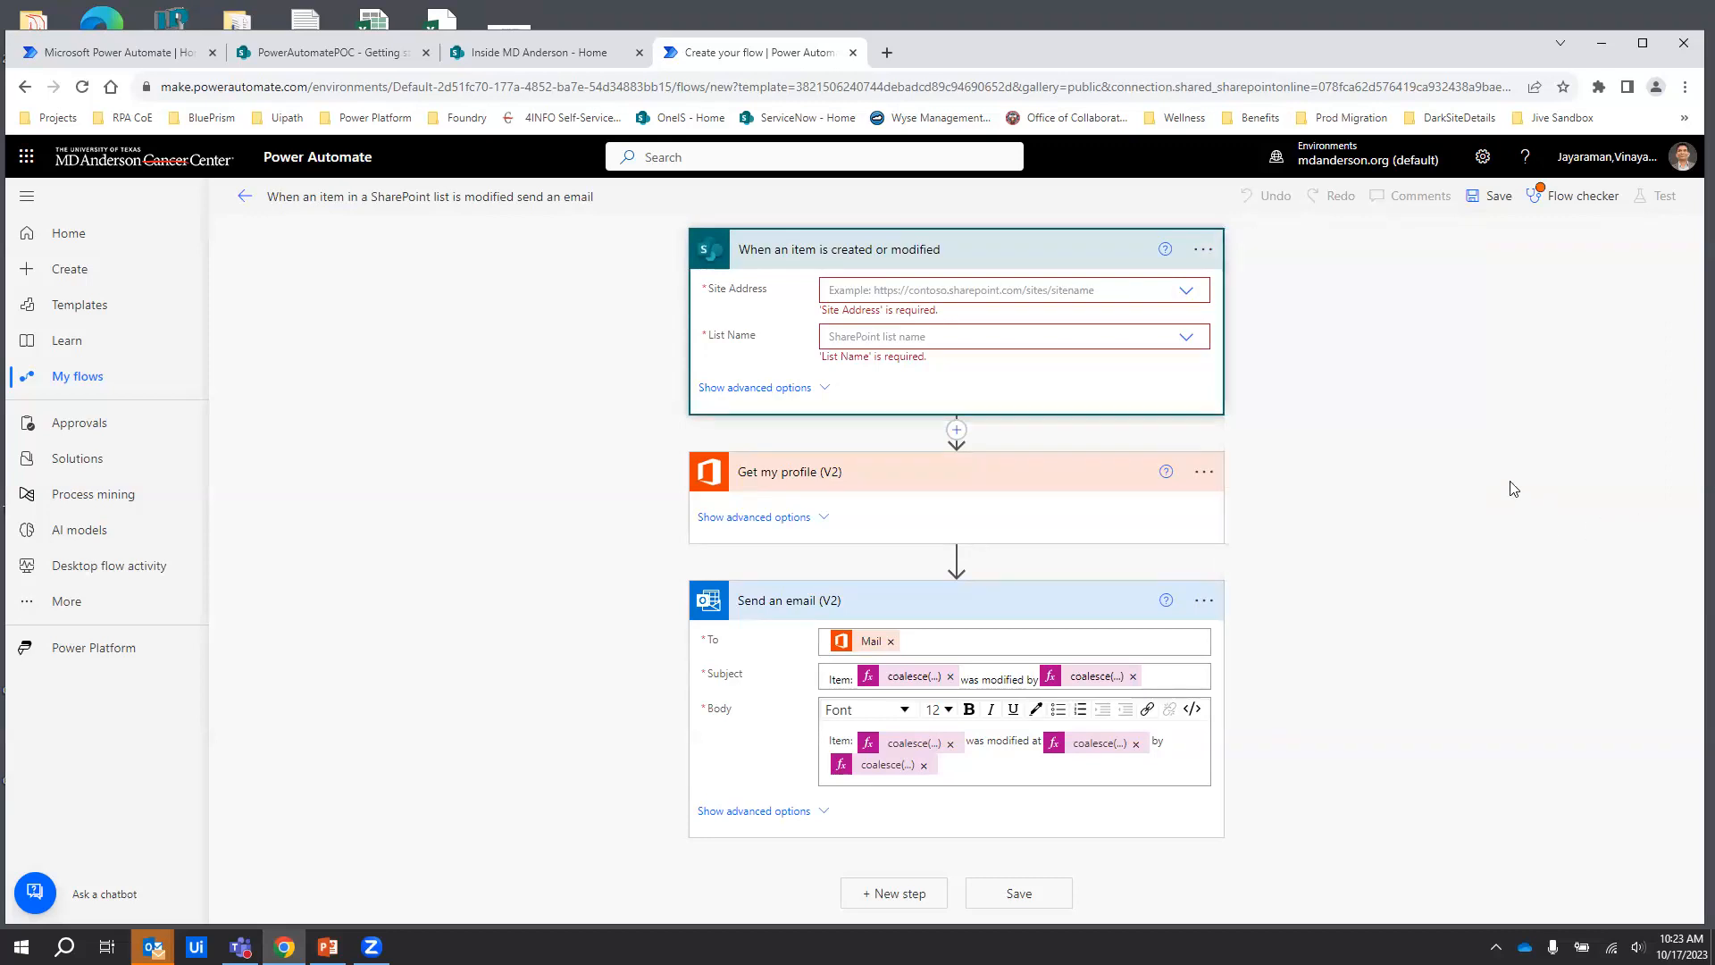
# Set the trigger's site address to PowerAutomatePOC and its list name to "Getting stated with Power Automate v1.0"
pyautogui.click(1188, 291)
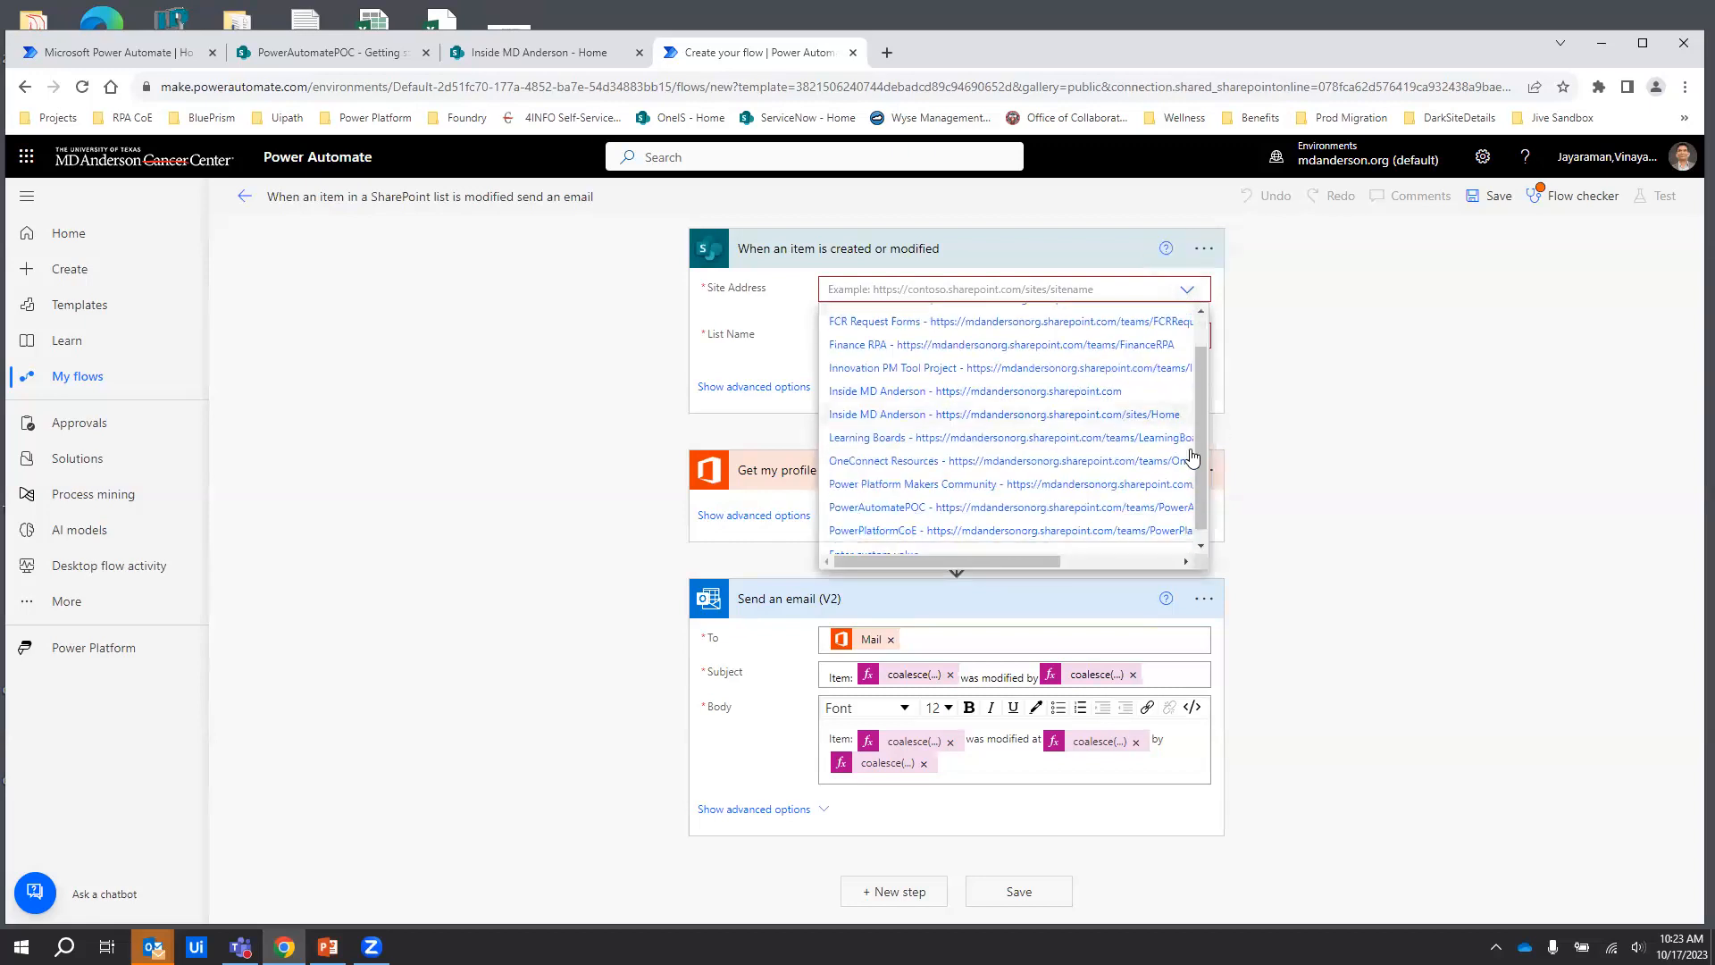
pyautogui.scroll(-2, 1188, 454)
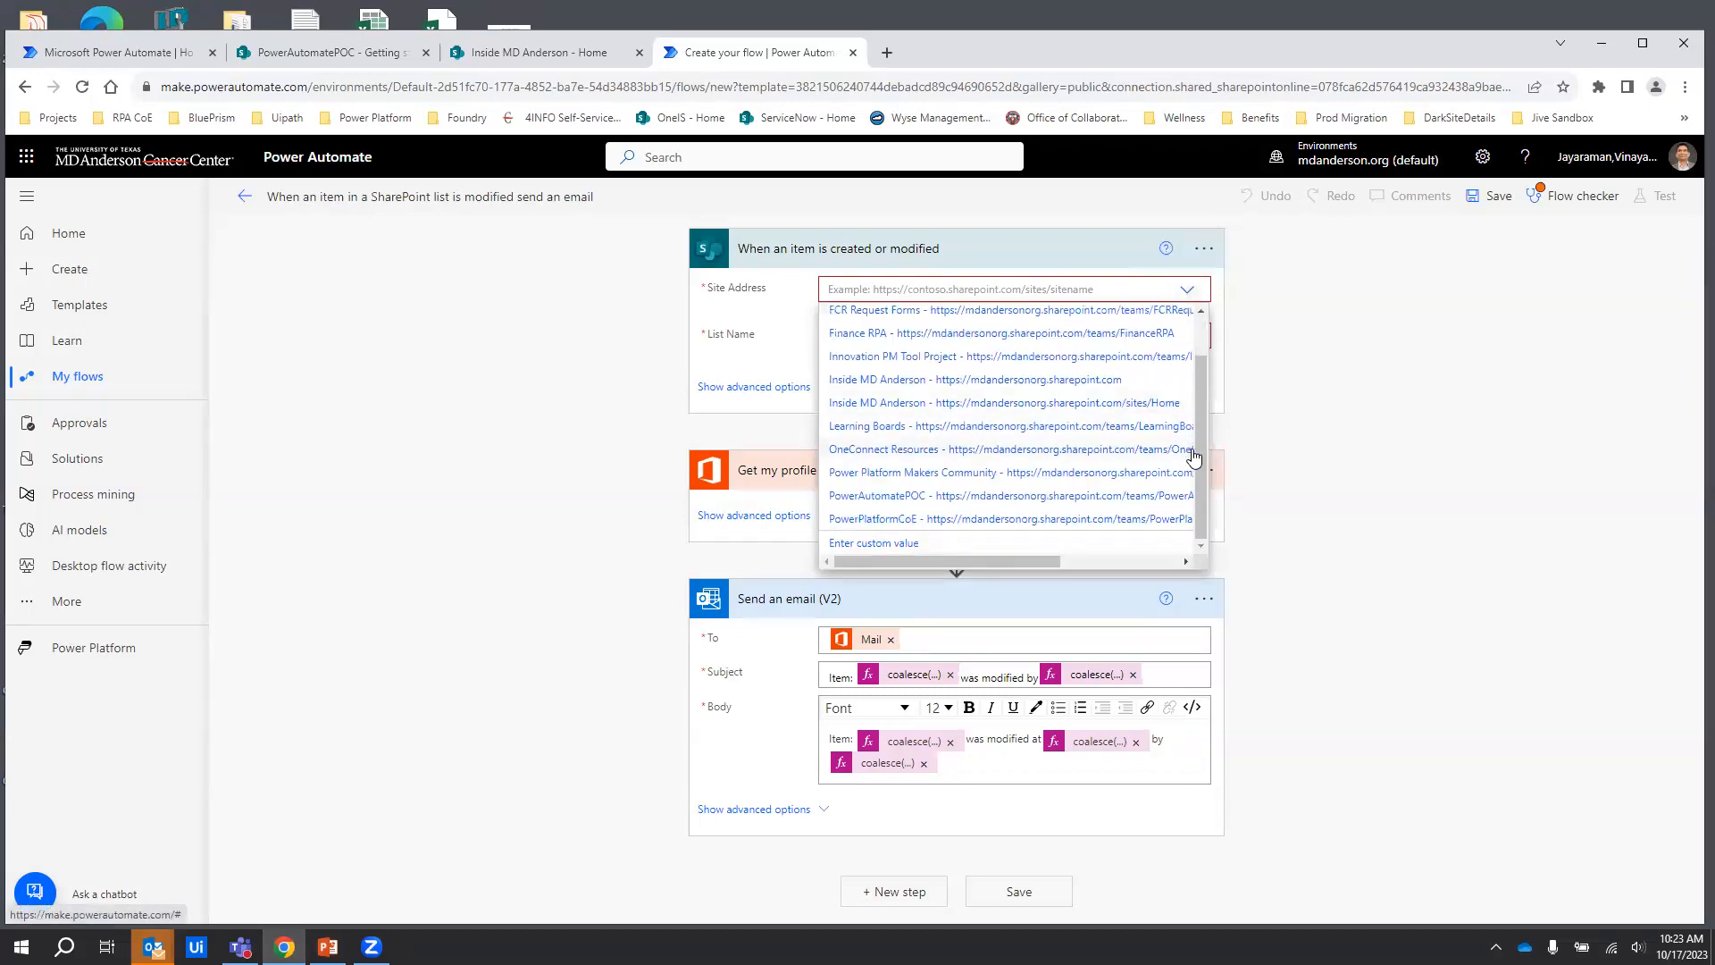
pyautogui.click(878, 501)
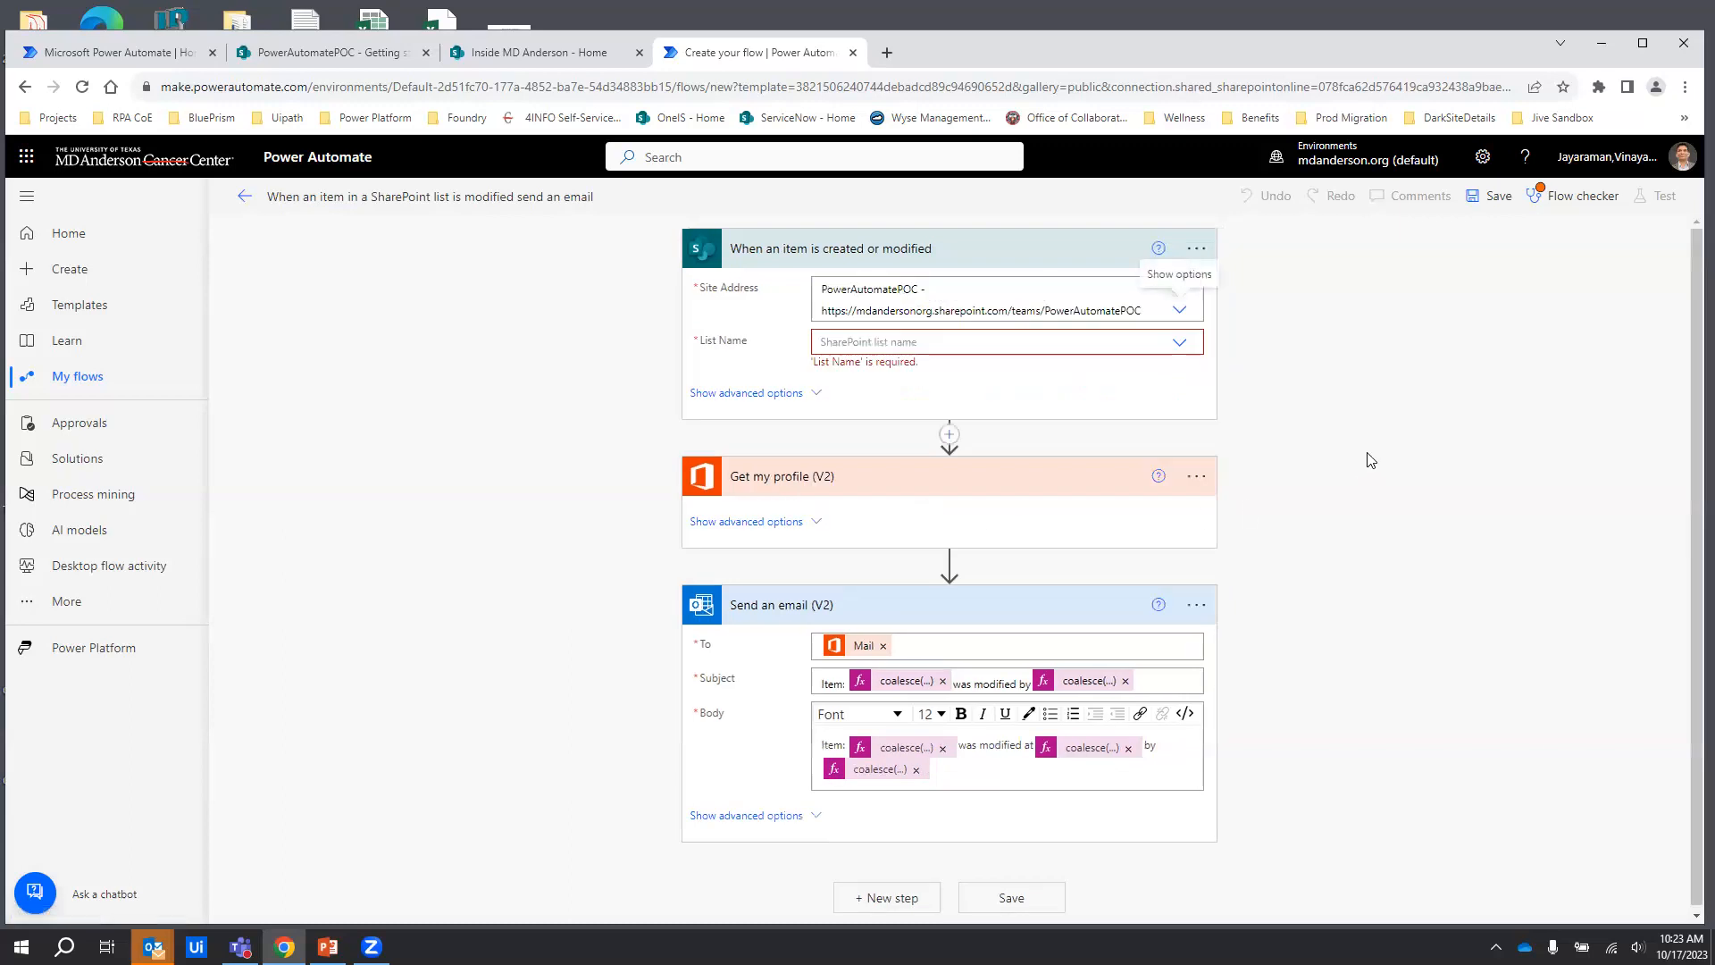
pyautogui.click(1179, 345)
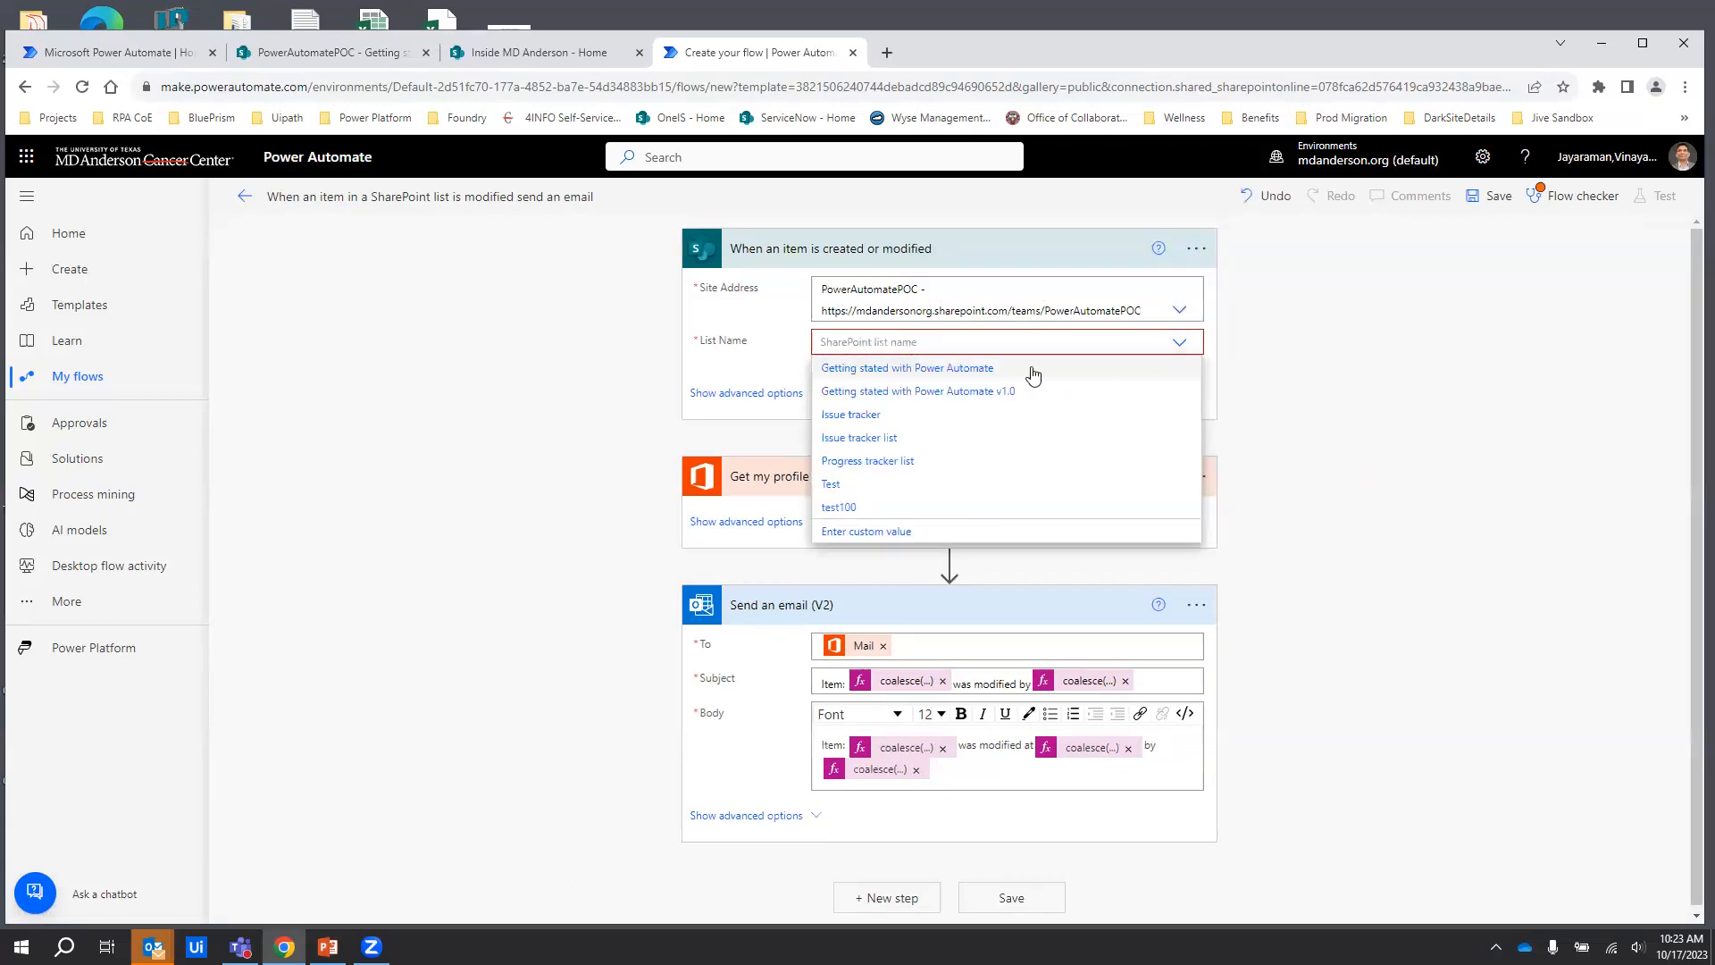
pyautogui.click(978, 393)
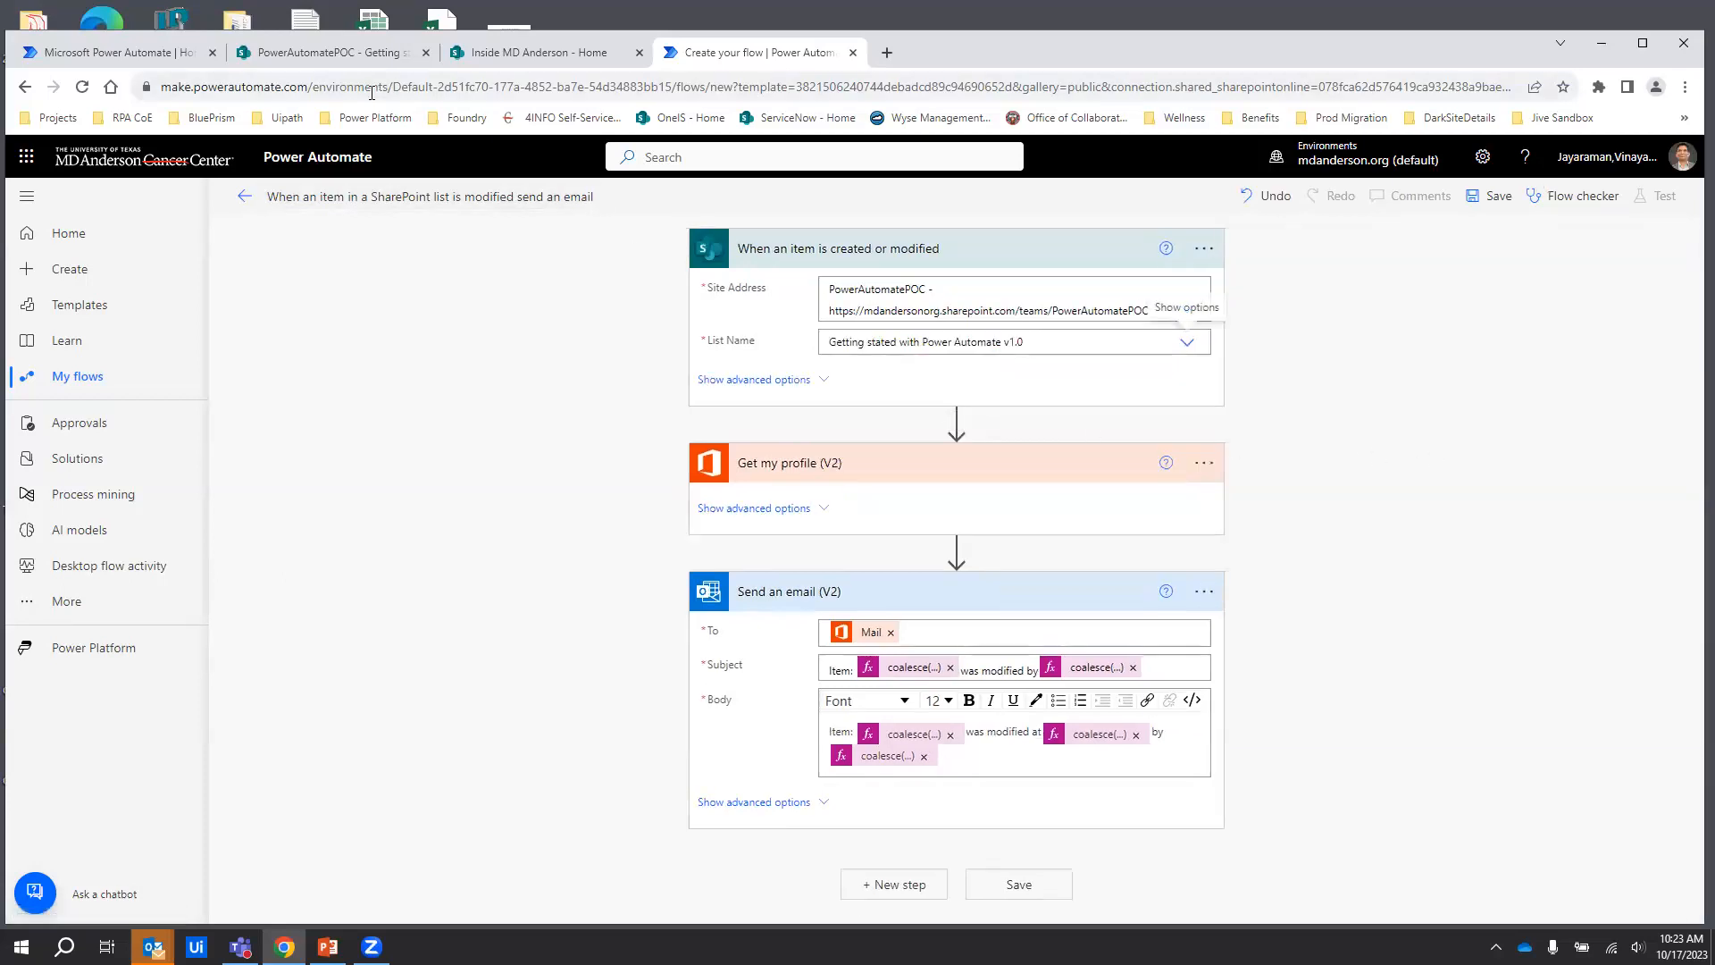
# Look at the "Getting stated with Power Automate v1.0" list in SharePoint and return to the flow editor
pyautogui.click(314, 51)
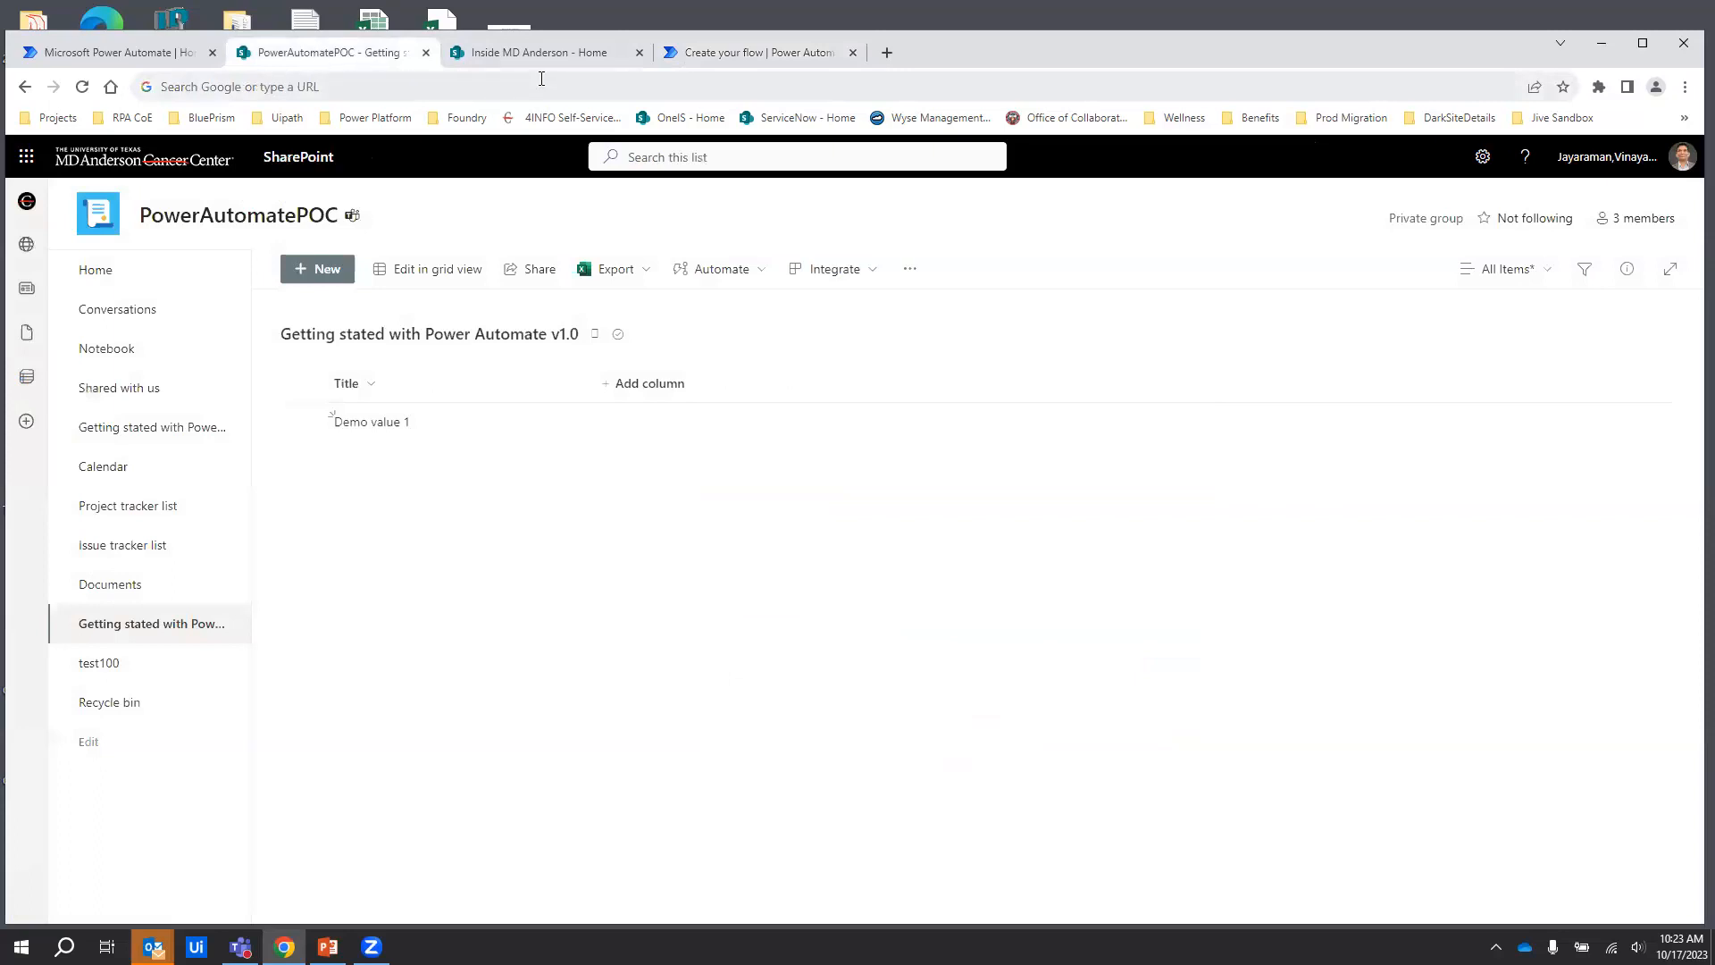
pyautogui.click(139, 55)
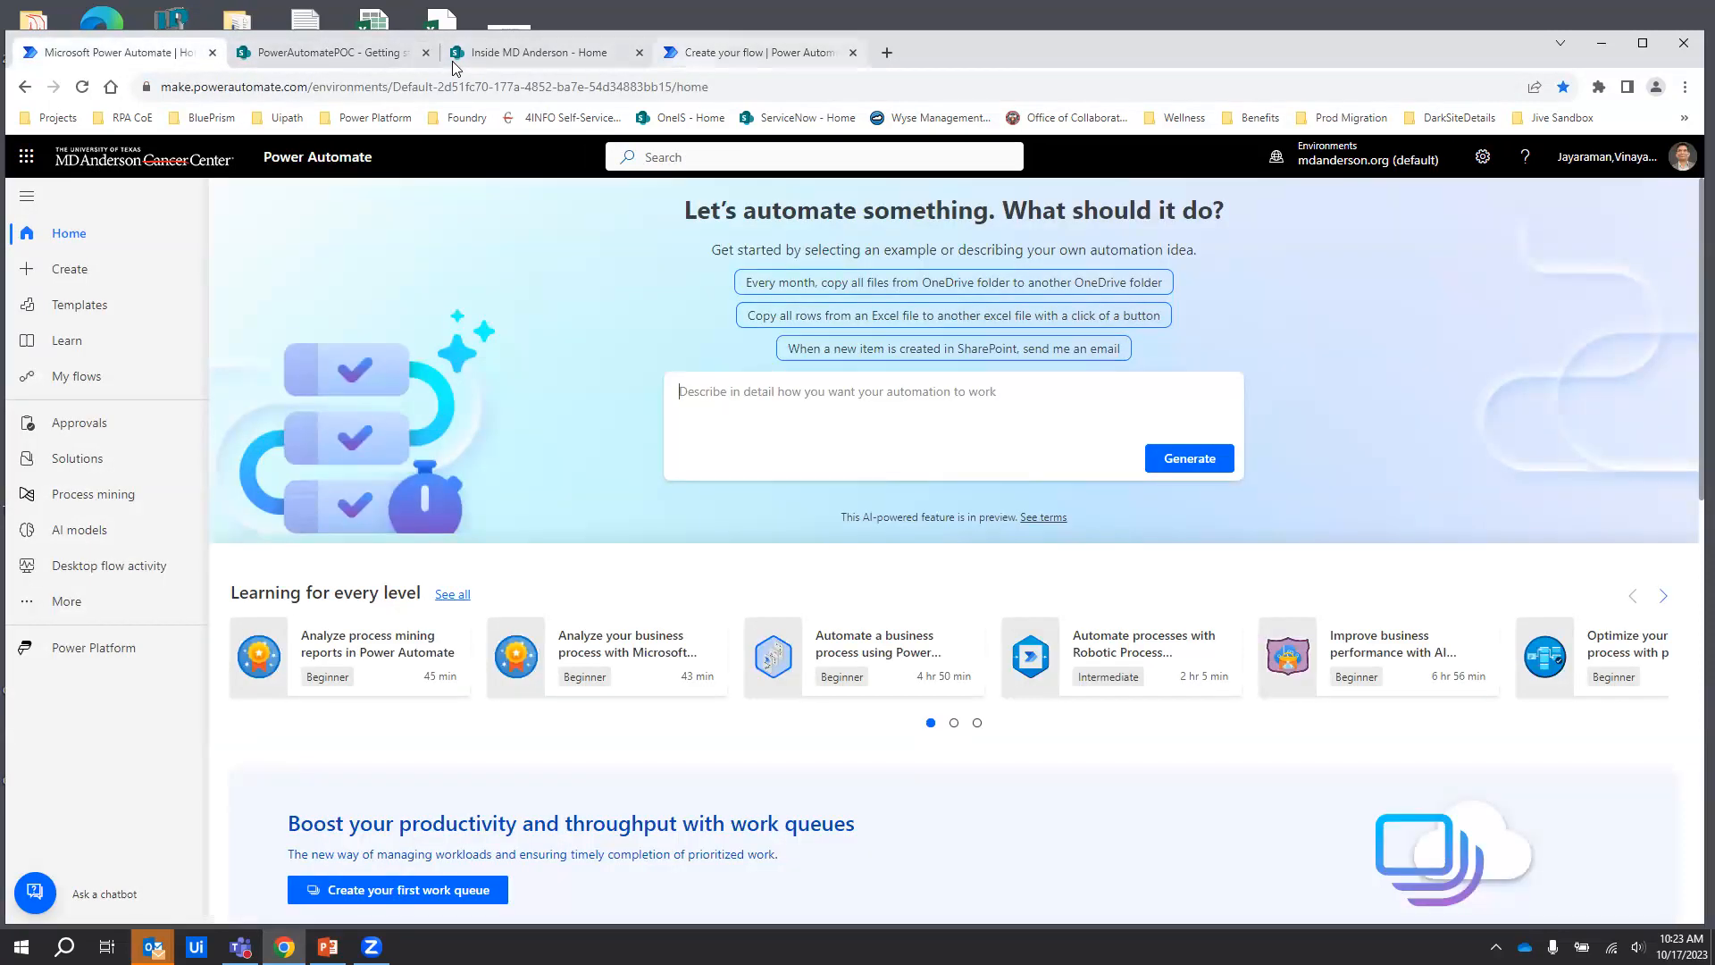
pyautogui.click(755, 53)
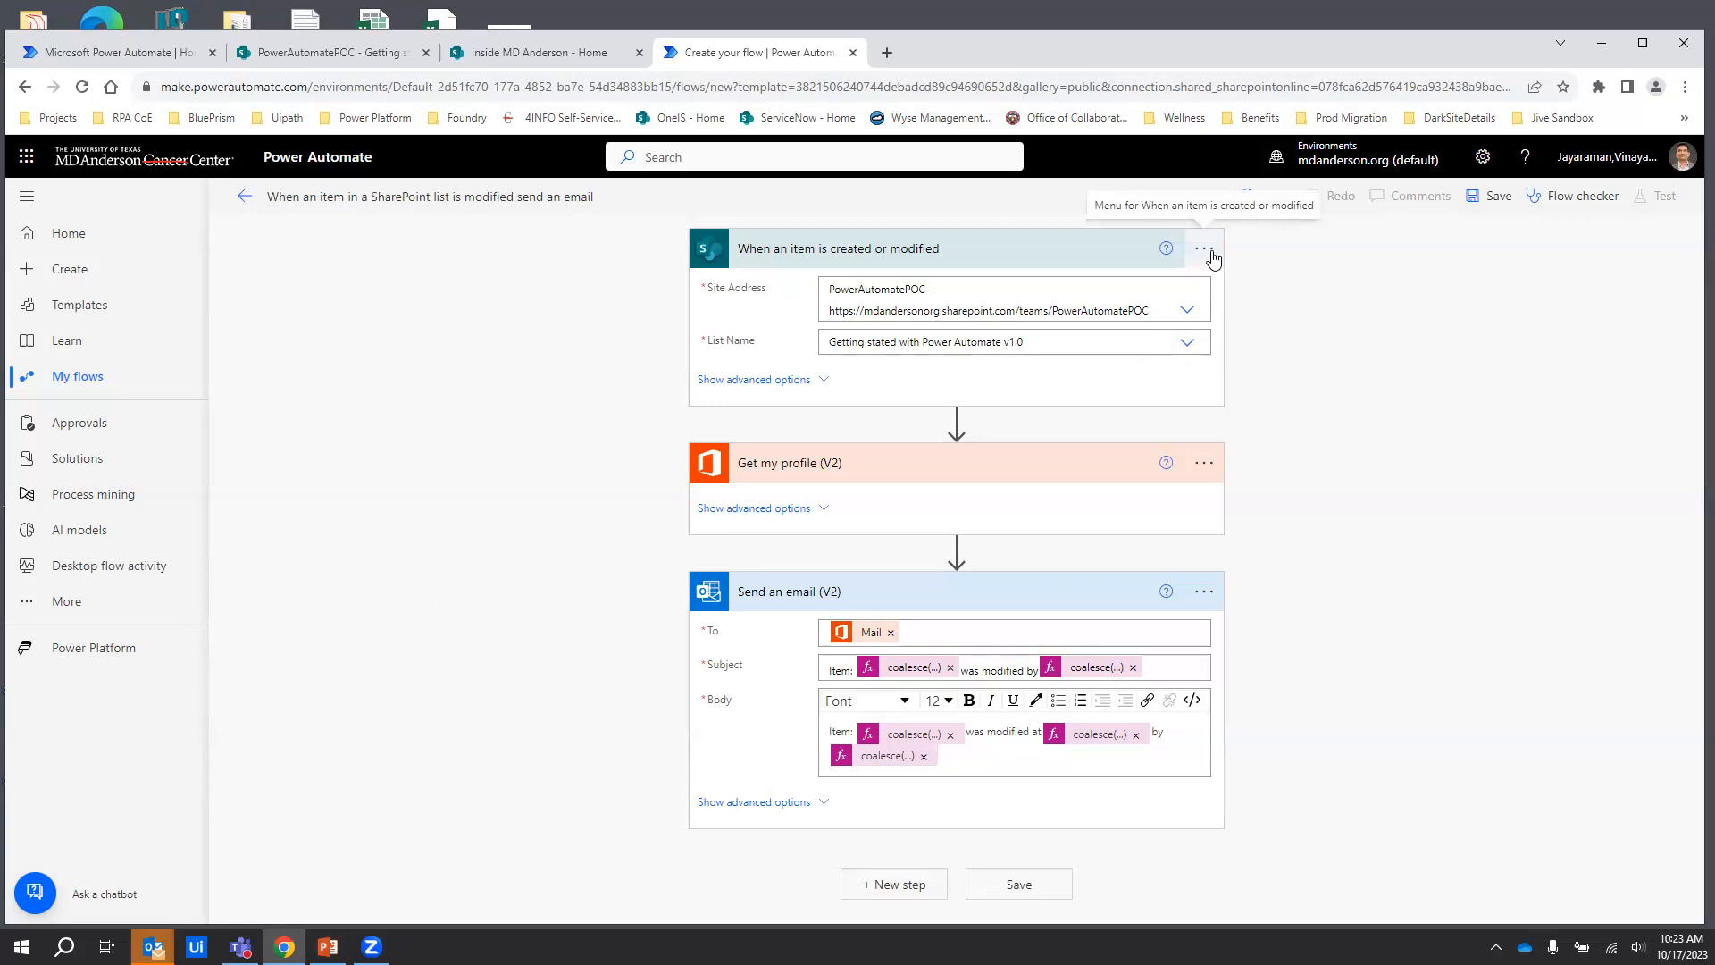
# Review the trigger's connections, available sites and lists, keeping "Getting stated with Power Automate v1.0" as the selected list
pyautogui.click(1204, 252)
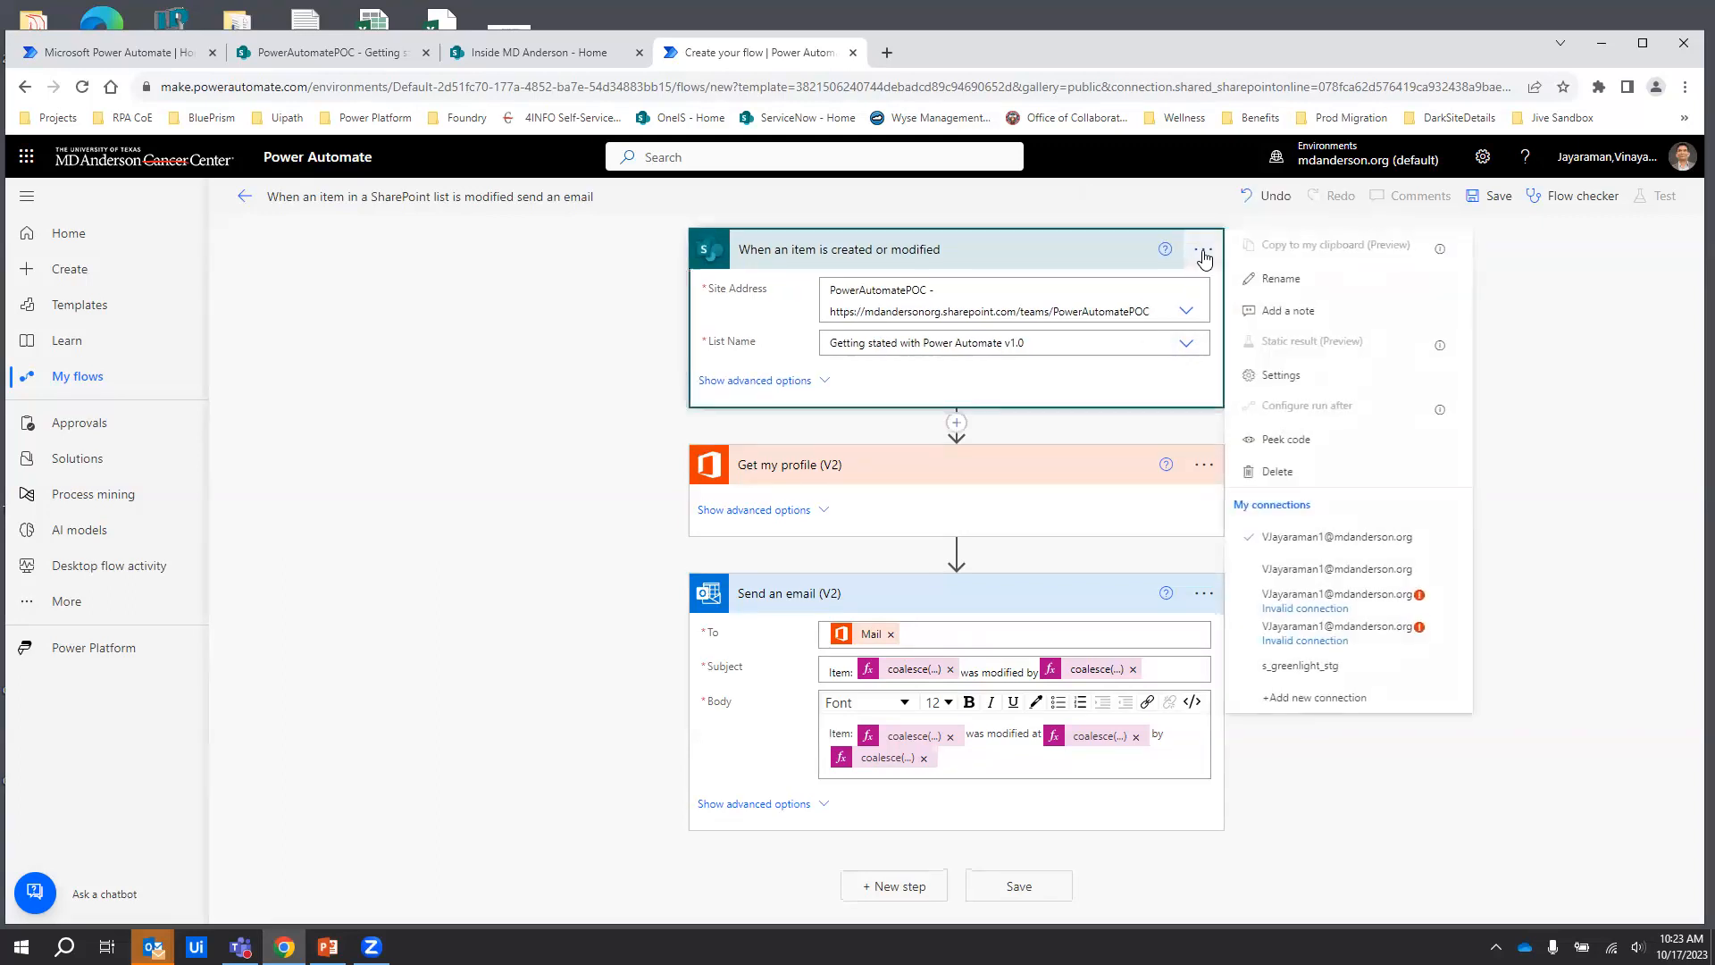
pyautogui.click(1607, 536)
pyautogui.click(1190, 312)
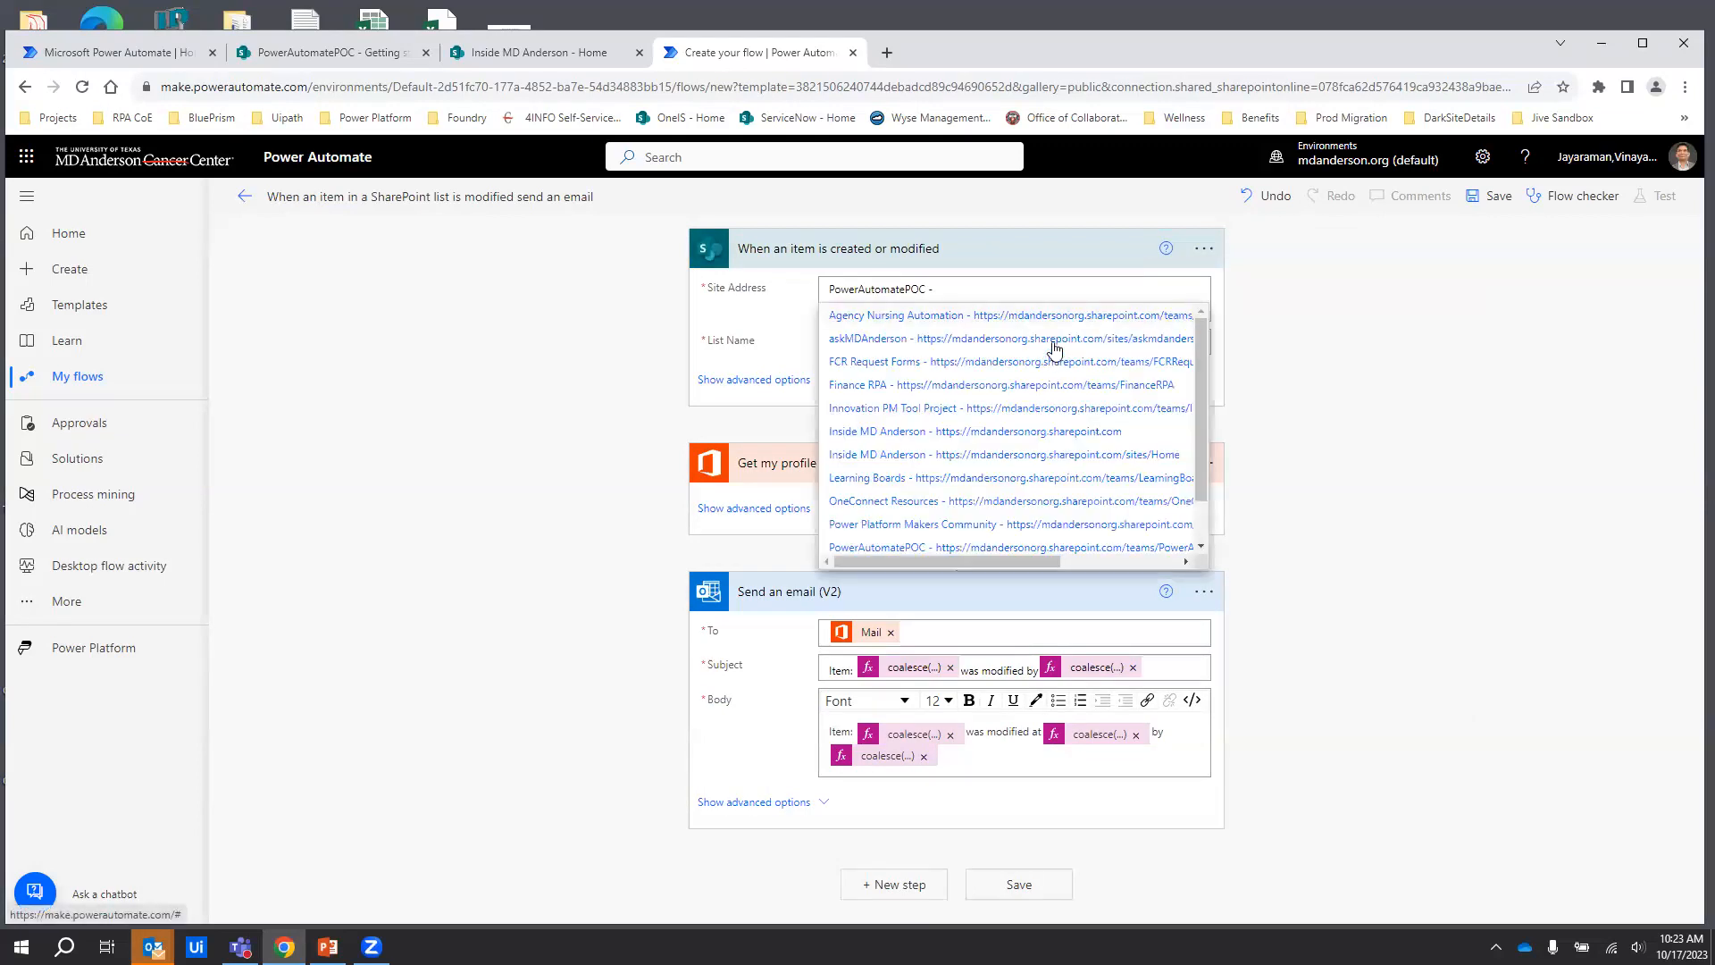
pyautogui.scroll(-2, 1095, 458)
pyautogui.scroll(2, 1095, 458)
pyautogui.click(1410, 472)
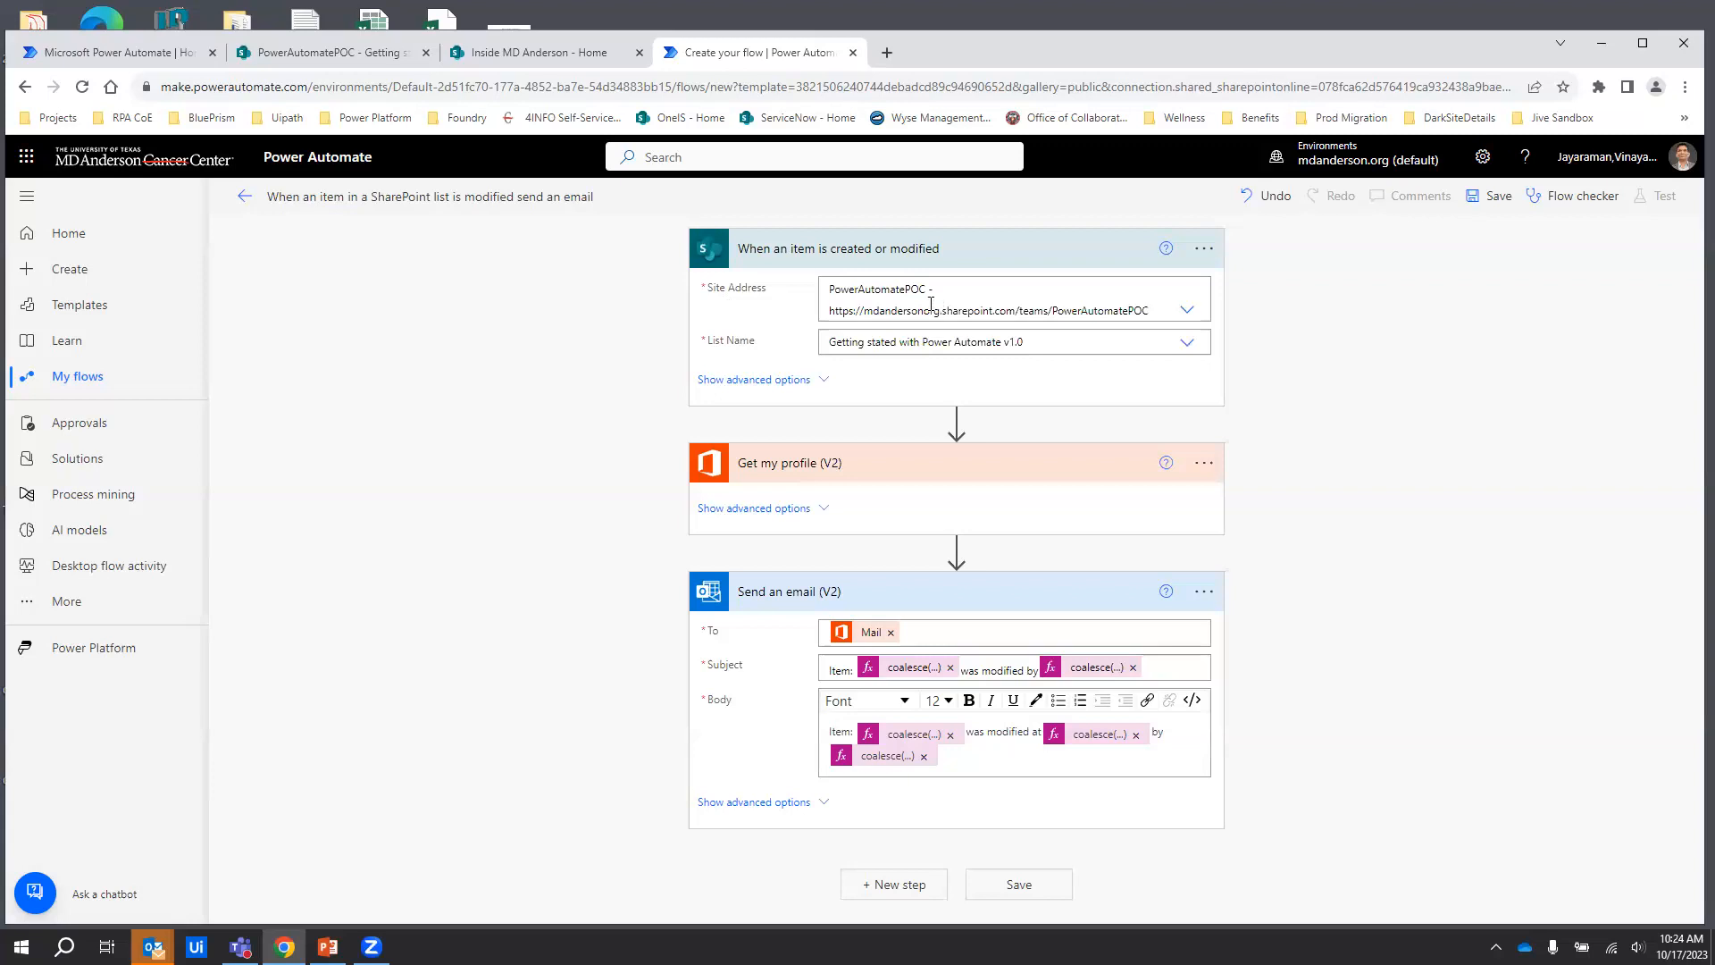
pyautogui.click(1187, 343)
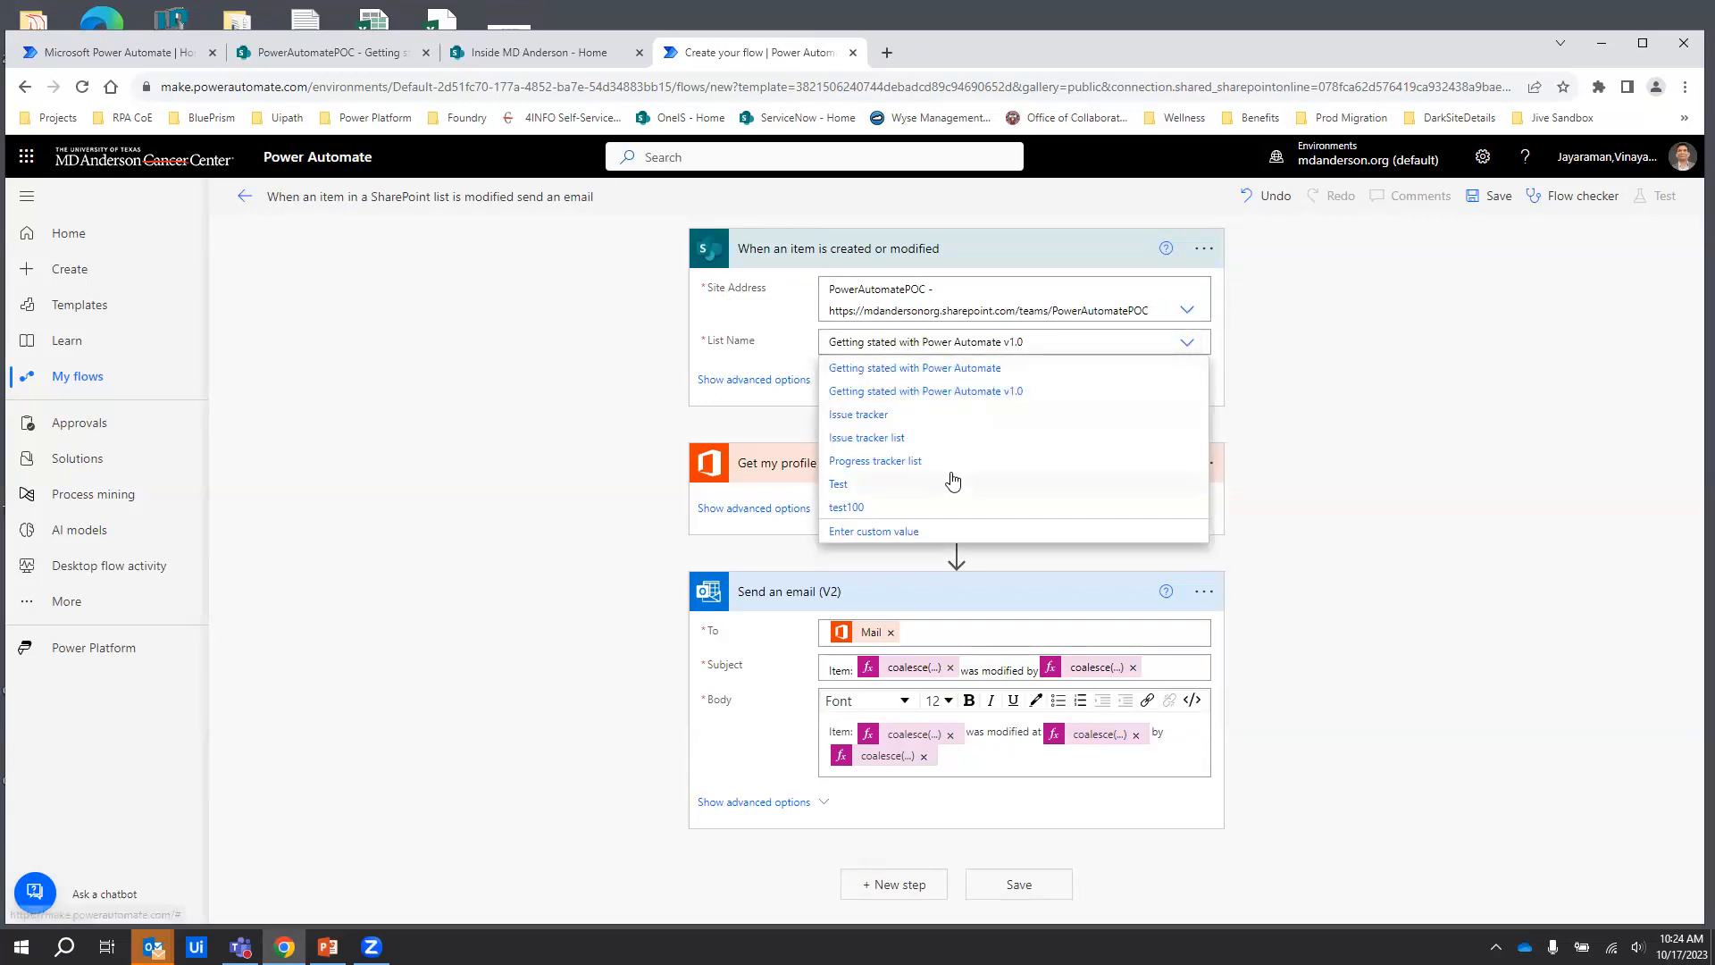
pyautogui.click(969, 393)
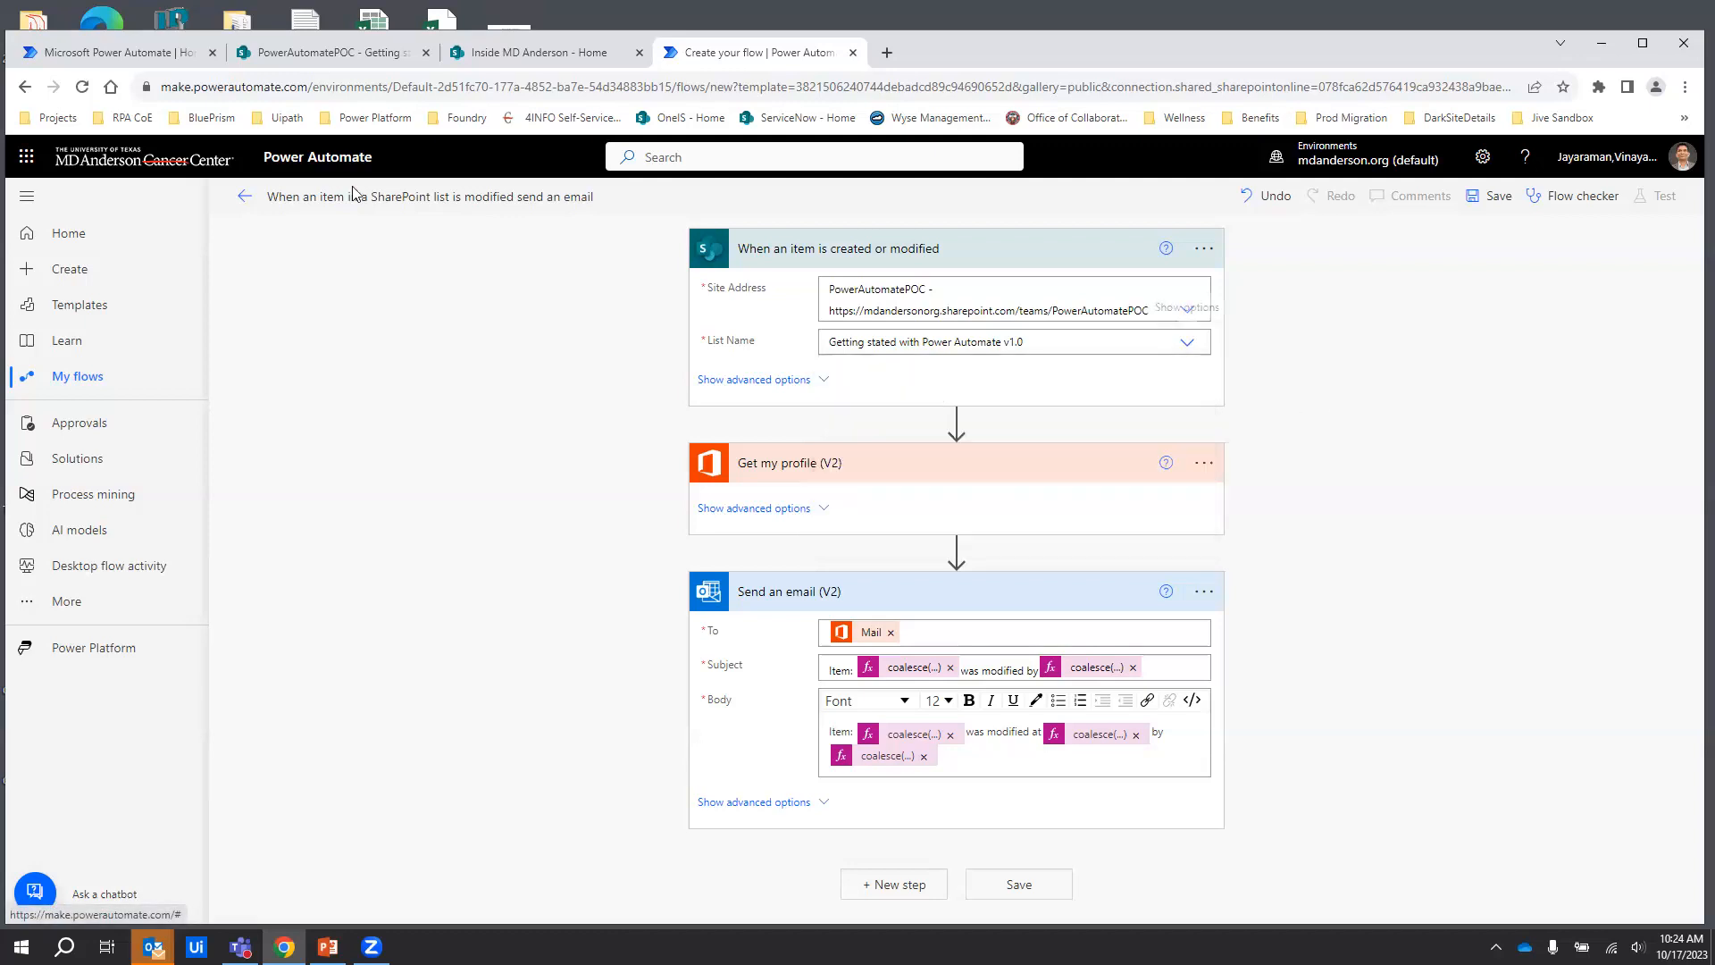
# Check the items of the trigger's SharePoint list on the PowerAutomatePOC site and come back to the flow
pyautogui.click(288, 54)
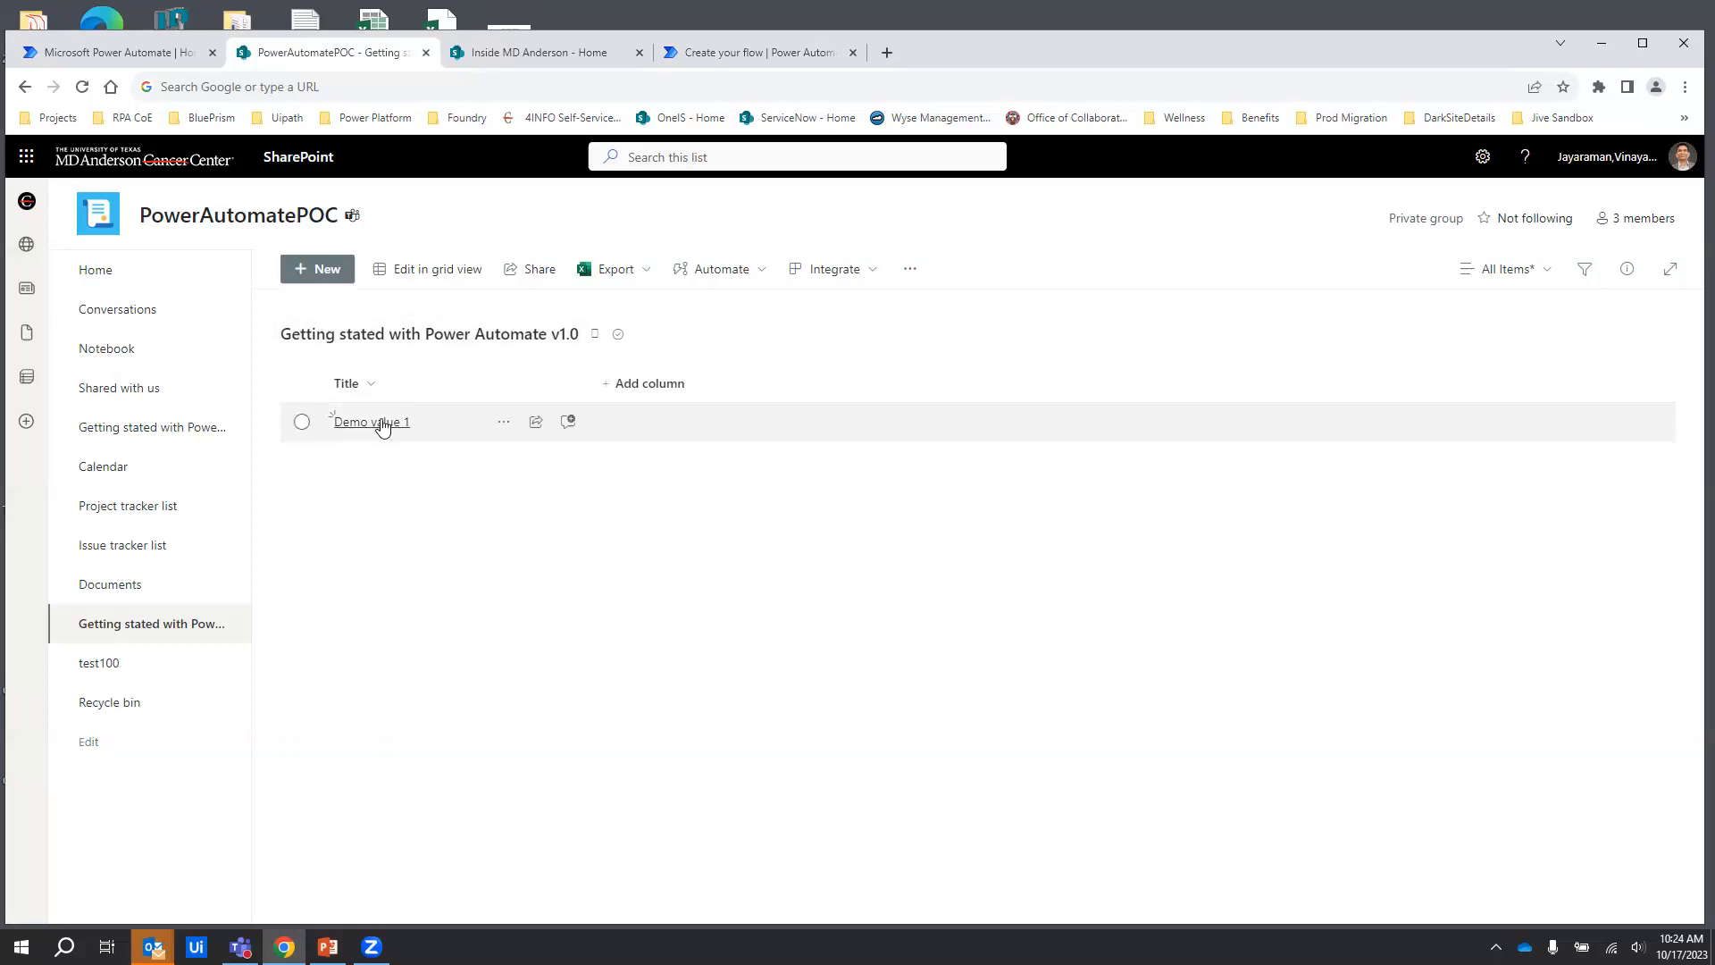
pyautogui.click(119, 54)
pyautogui.click(758, 52)
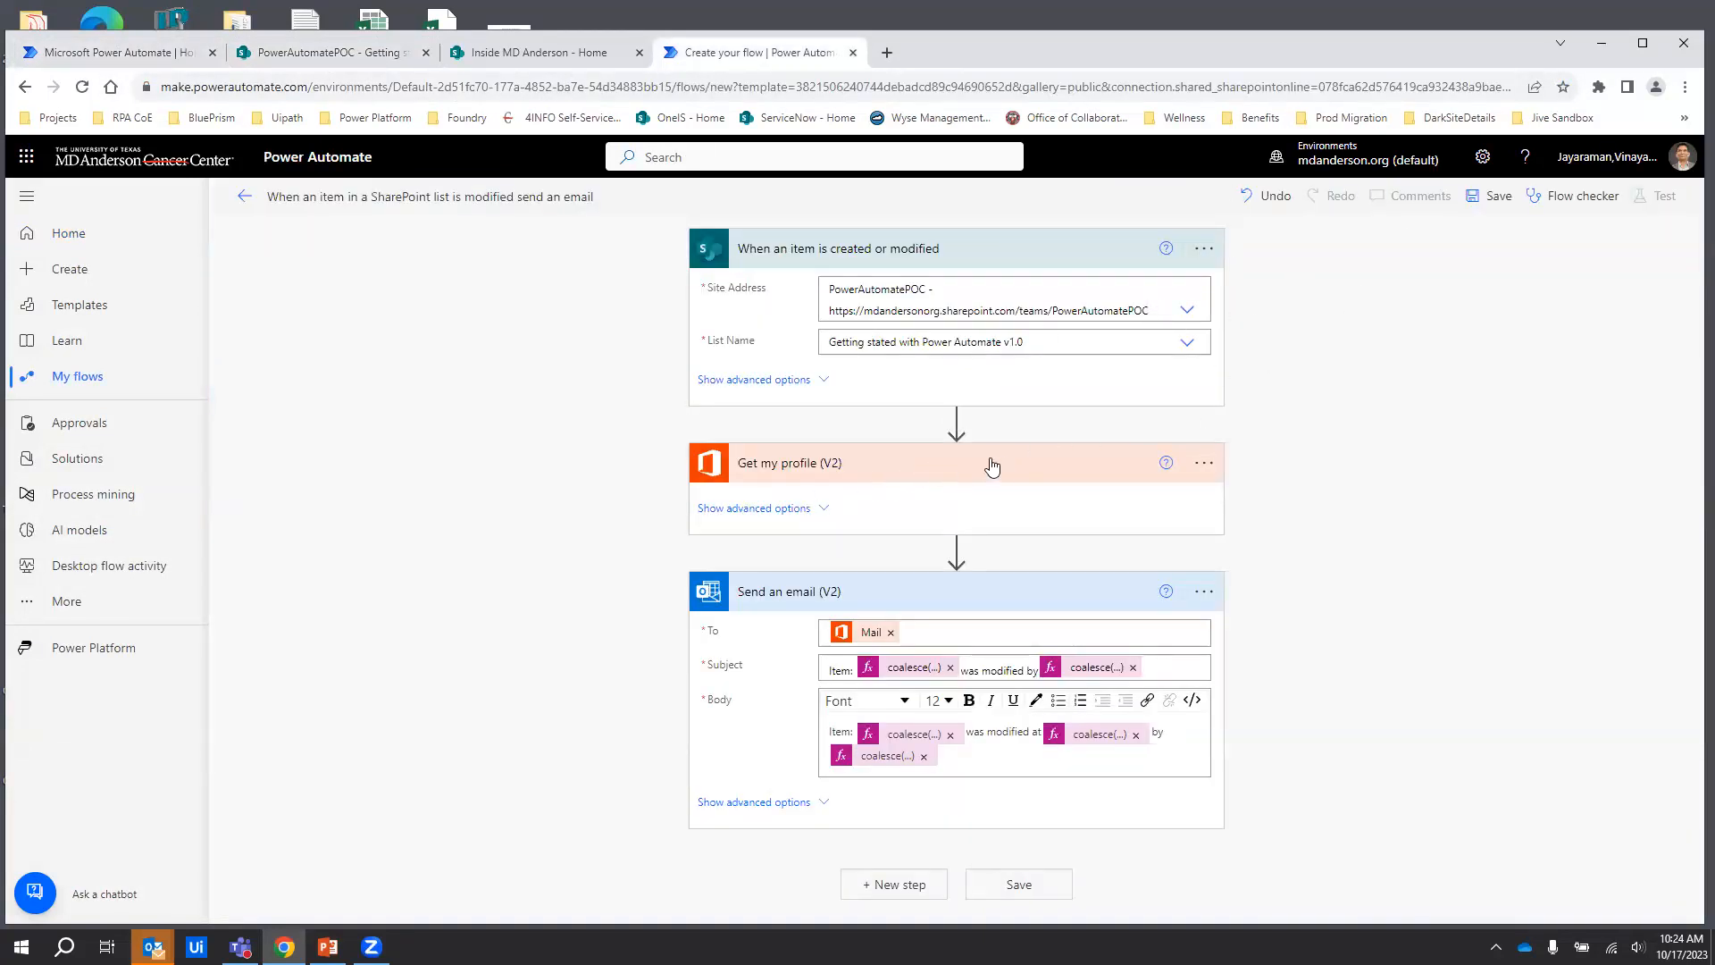
# Review the advanced options and connection of the "Get my profile (V2)" action, and collapse its card
pyautogui.click(797, 510)
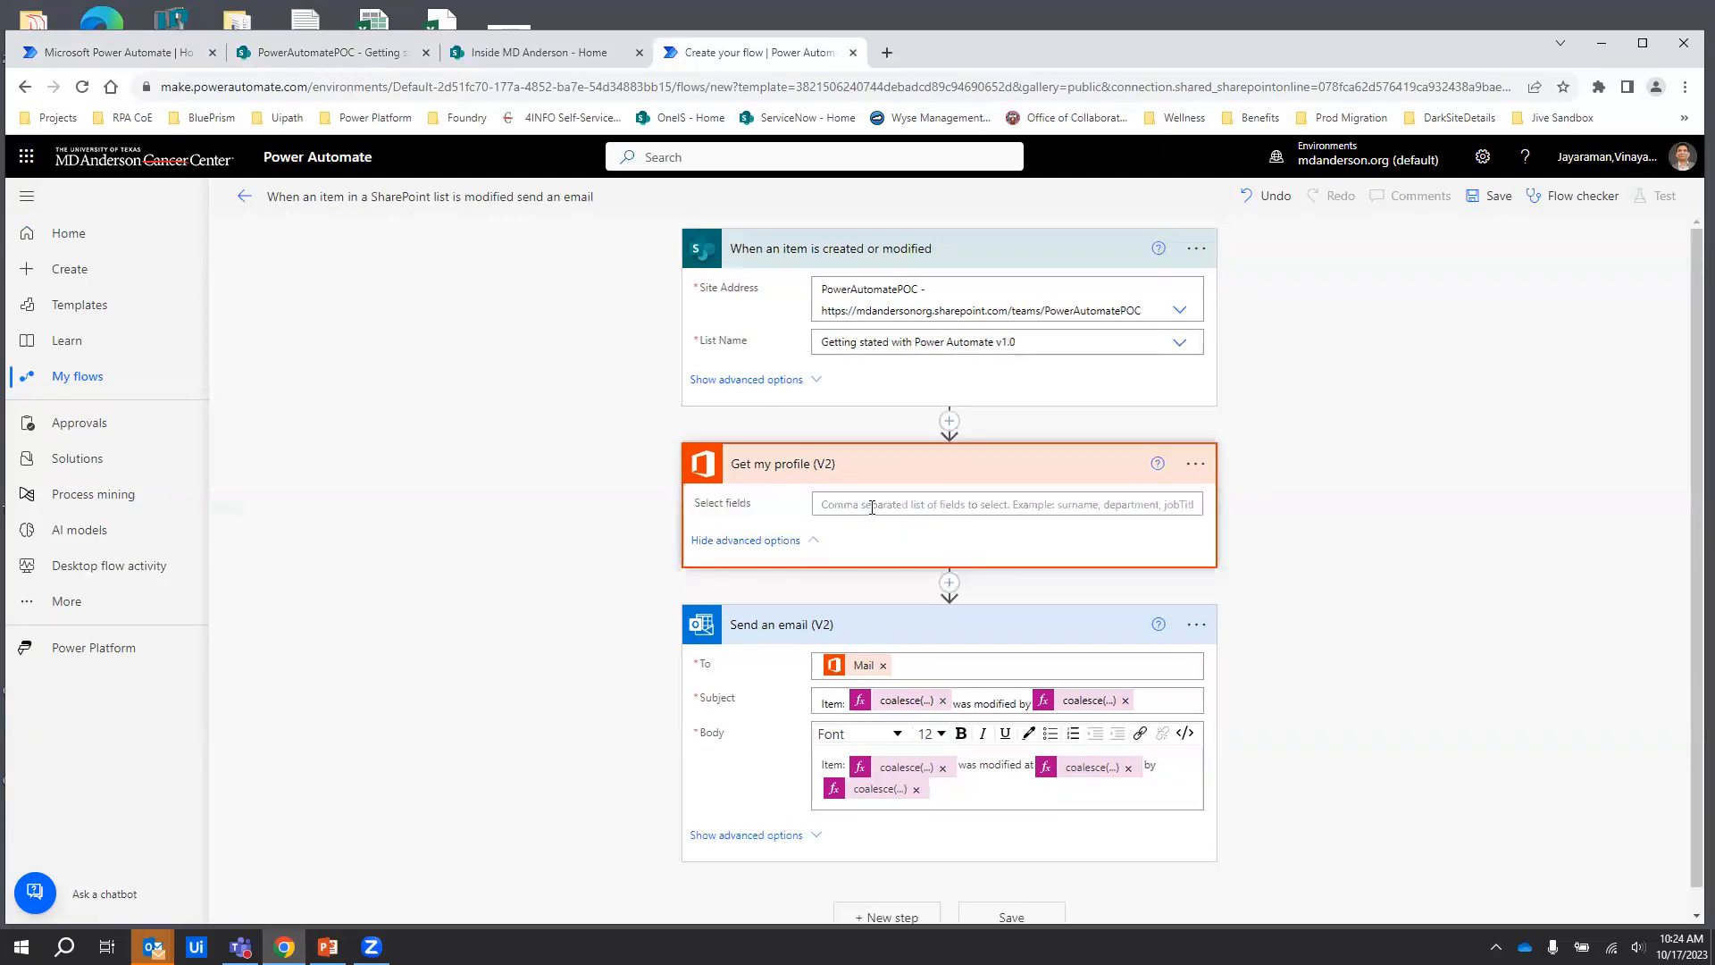
pyautogui.click(1195, 464)
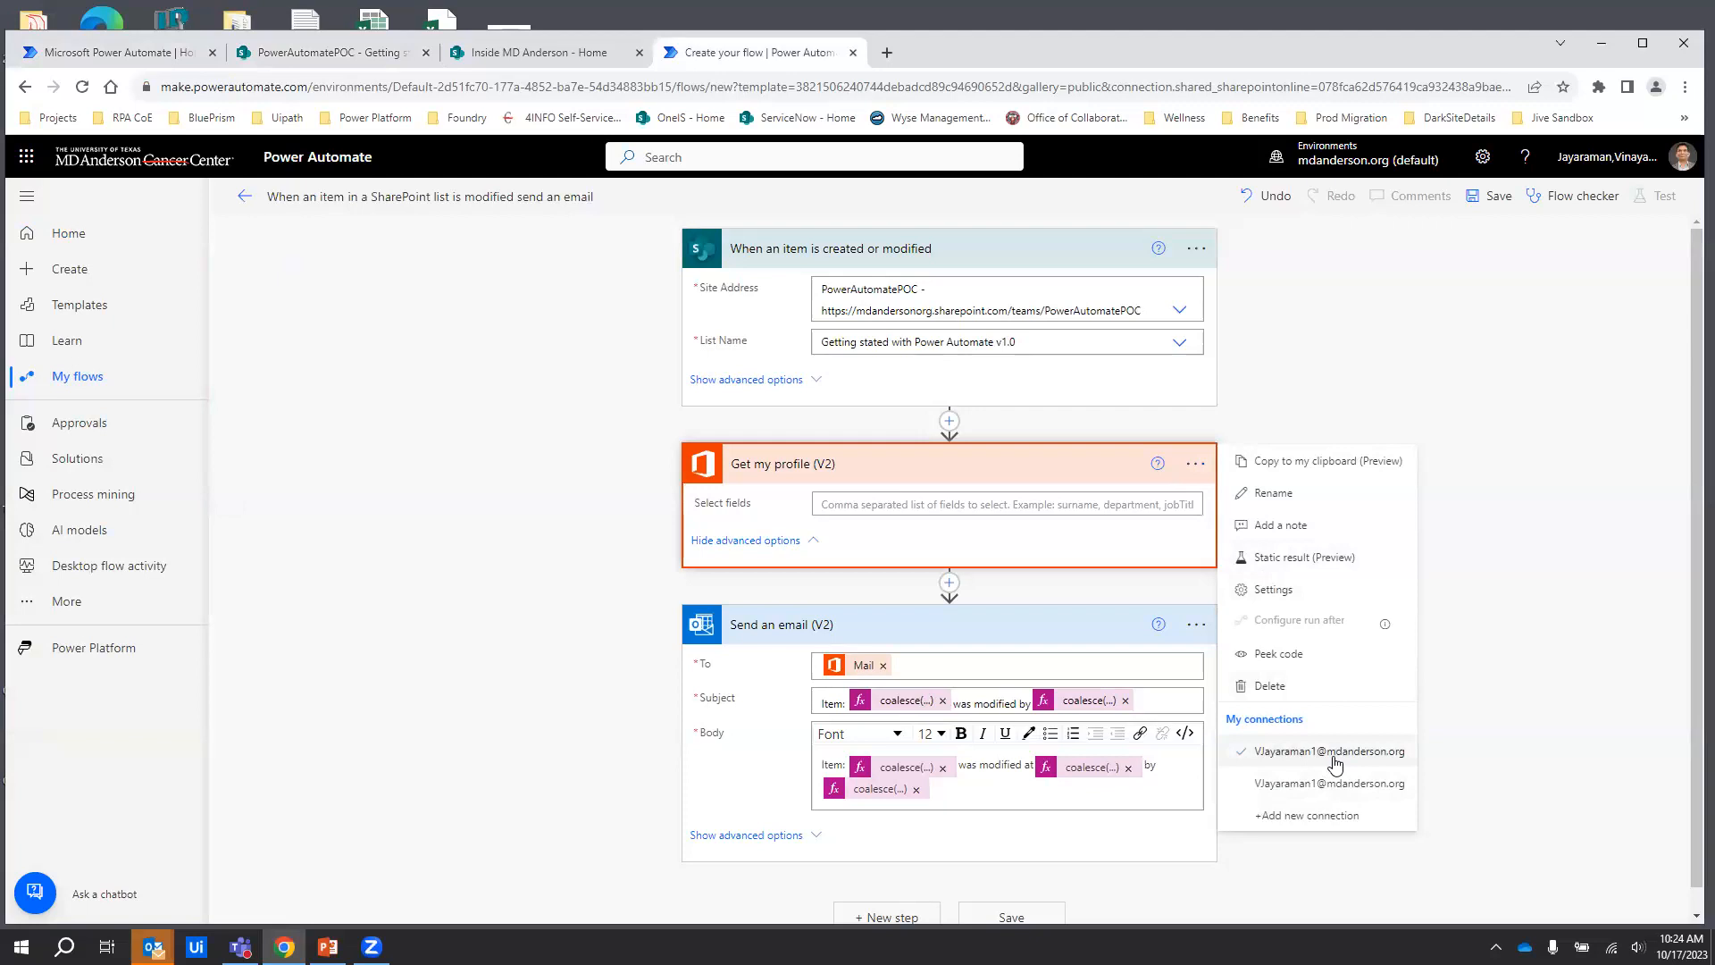
pyautogui.click(1495, 726)
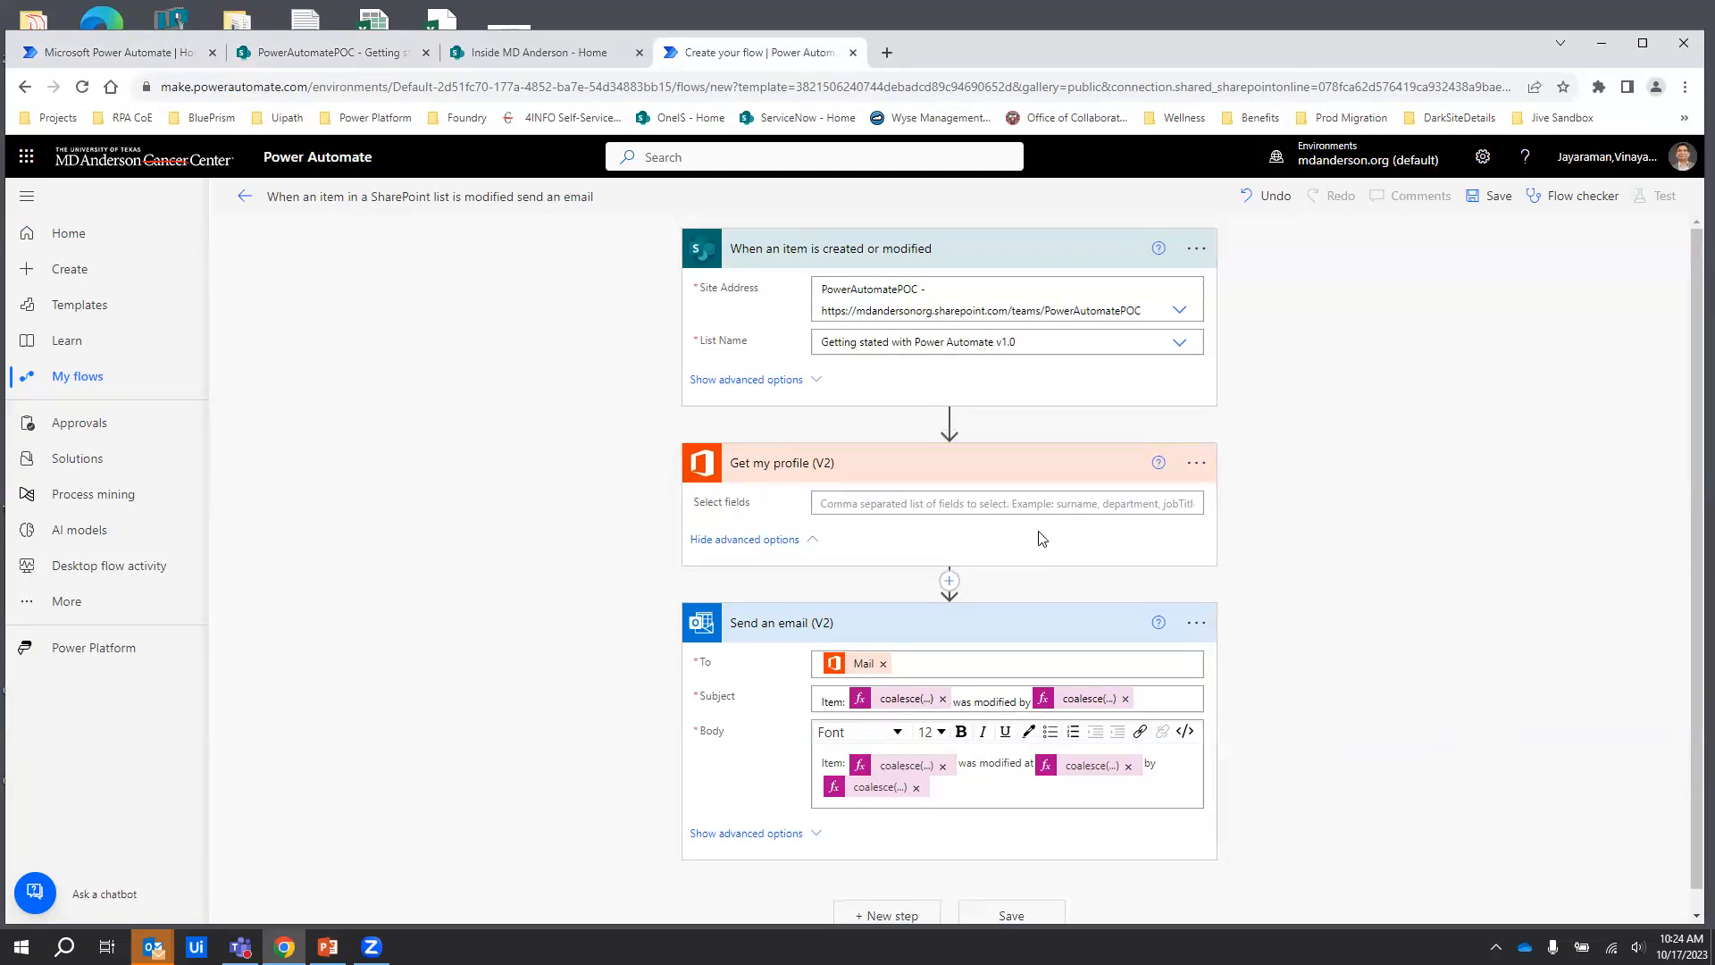
pyautogui.click(884, 469)
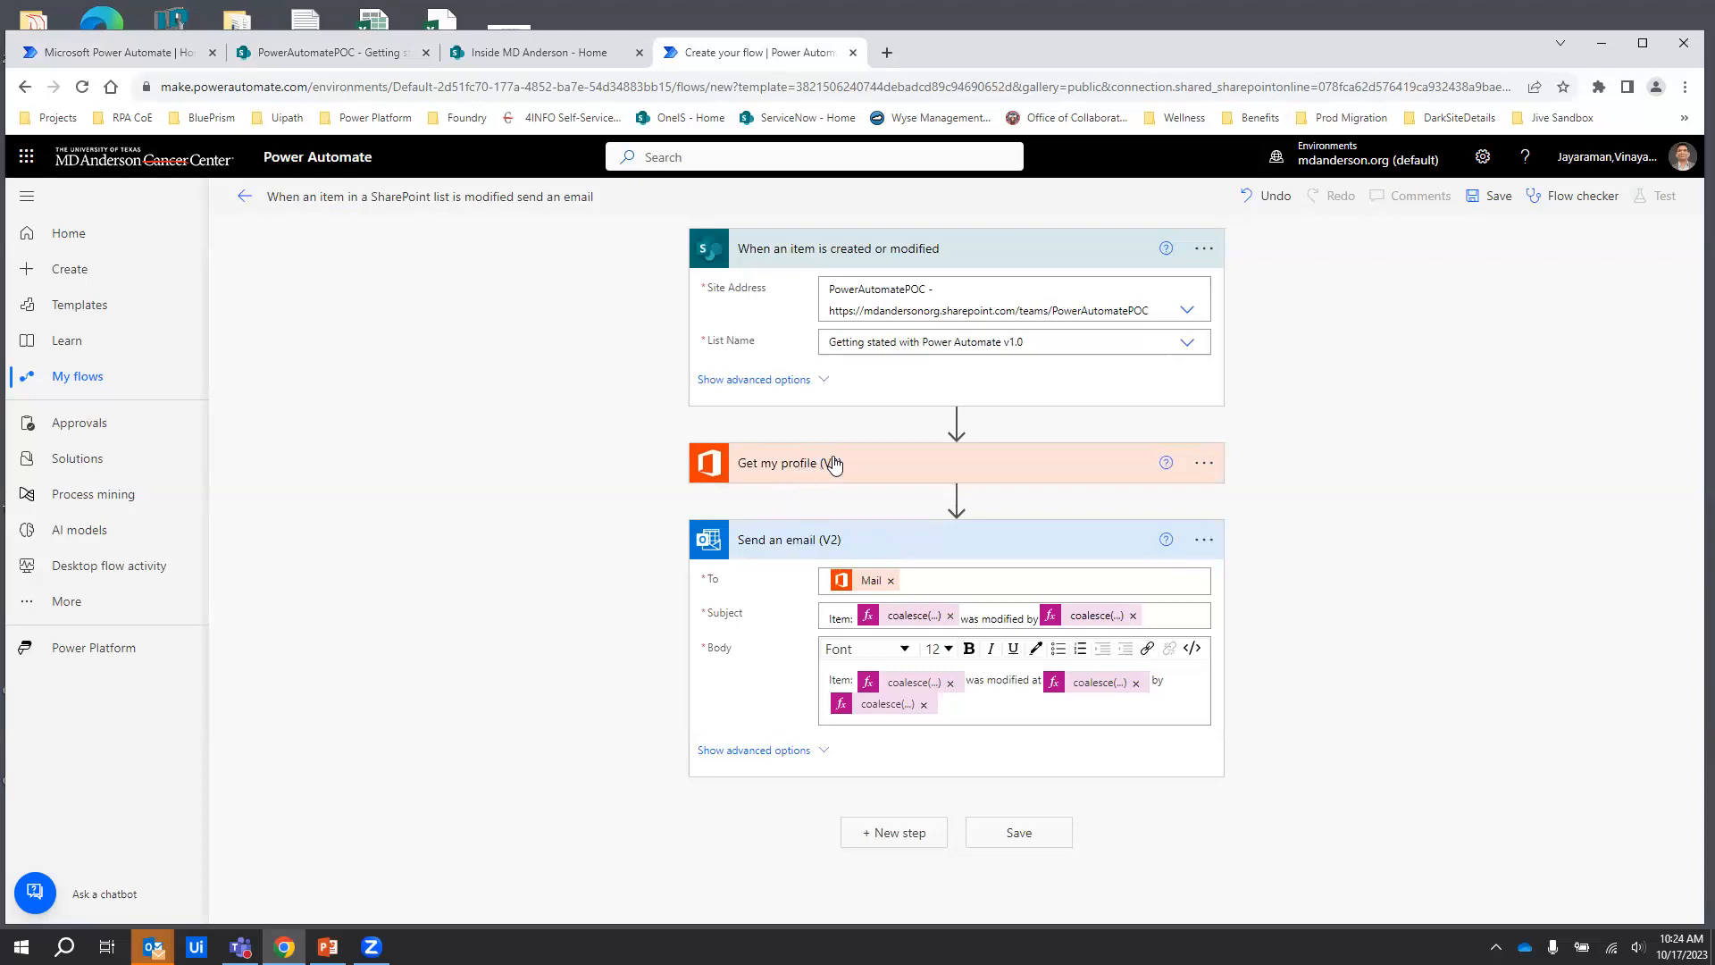
# Examine the dynamic content and expression functions offered for the recipient of the "Send an email (V2)" action
pyautogui.click(943, 583)
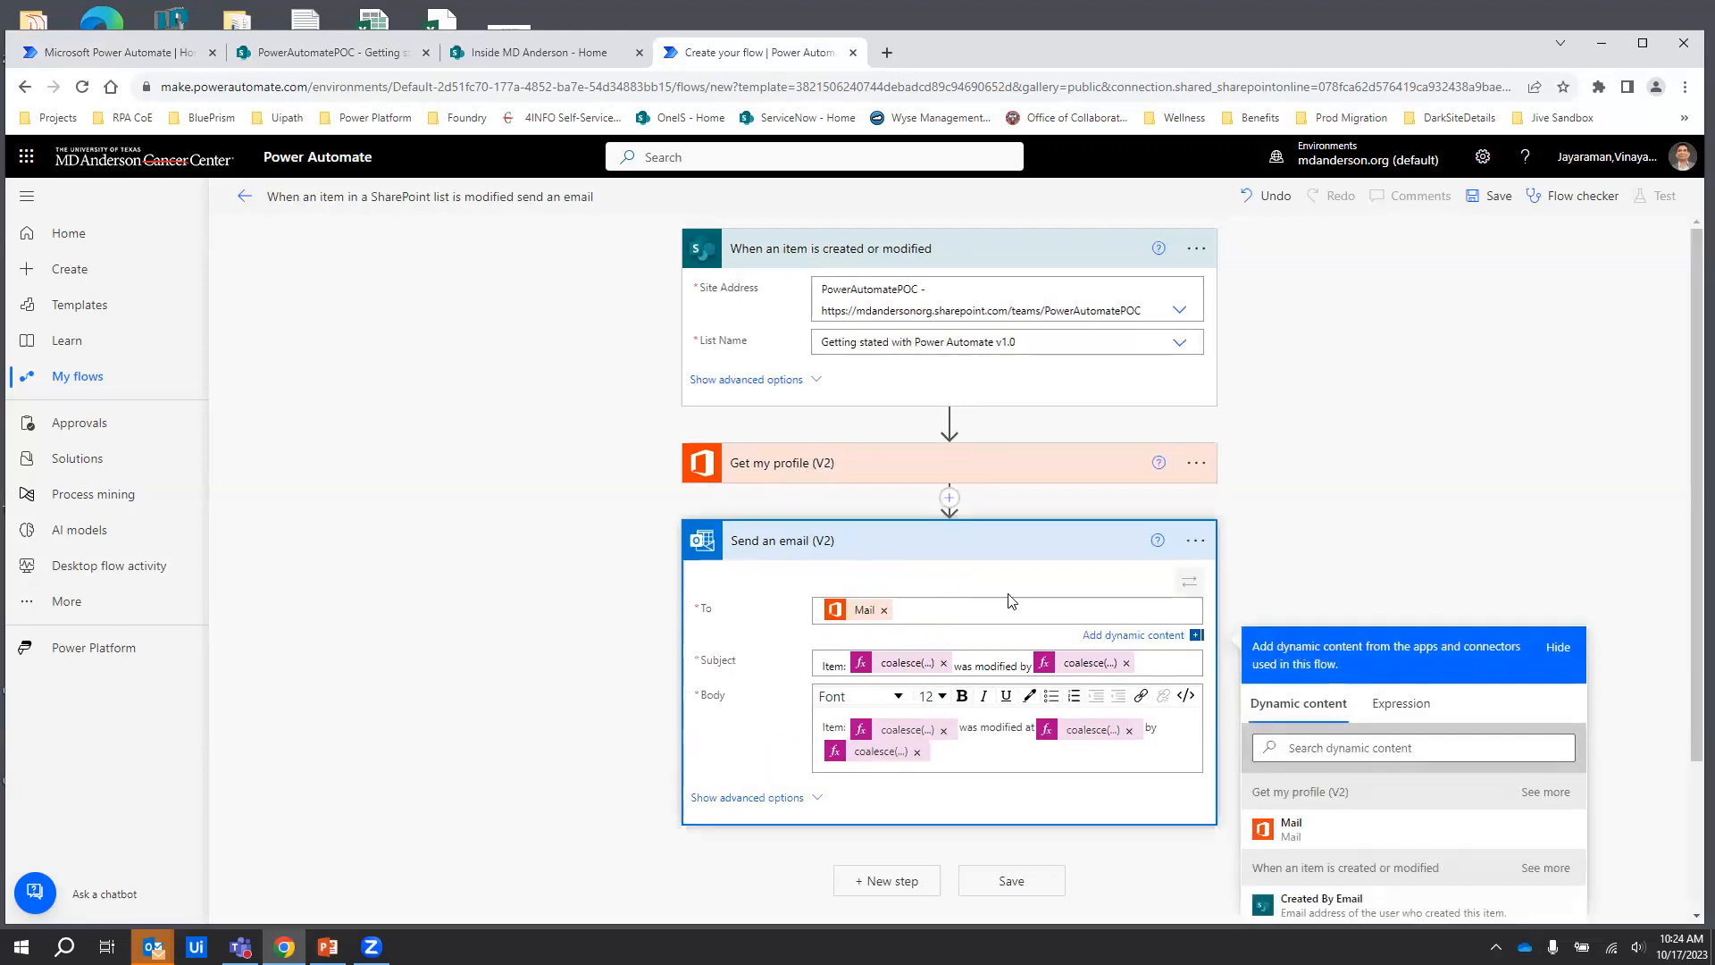
pyautogui.scroll(-2, 1413, 659)
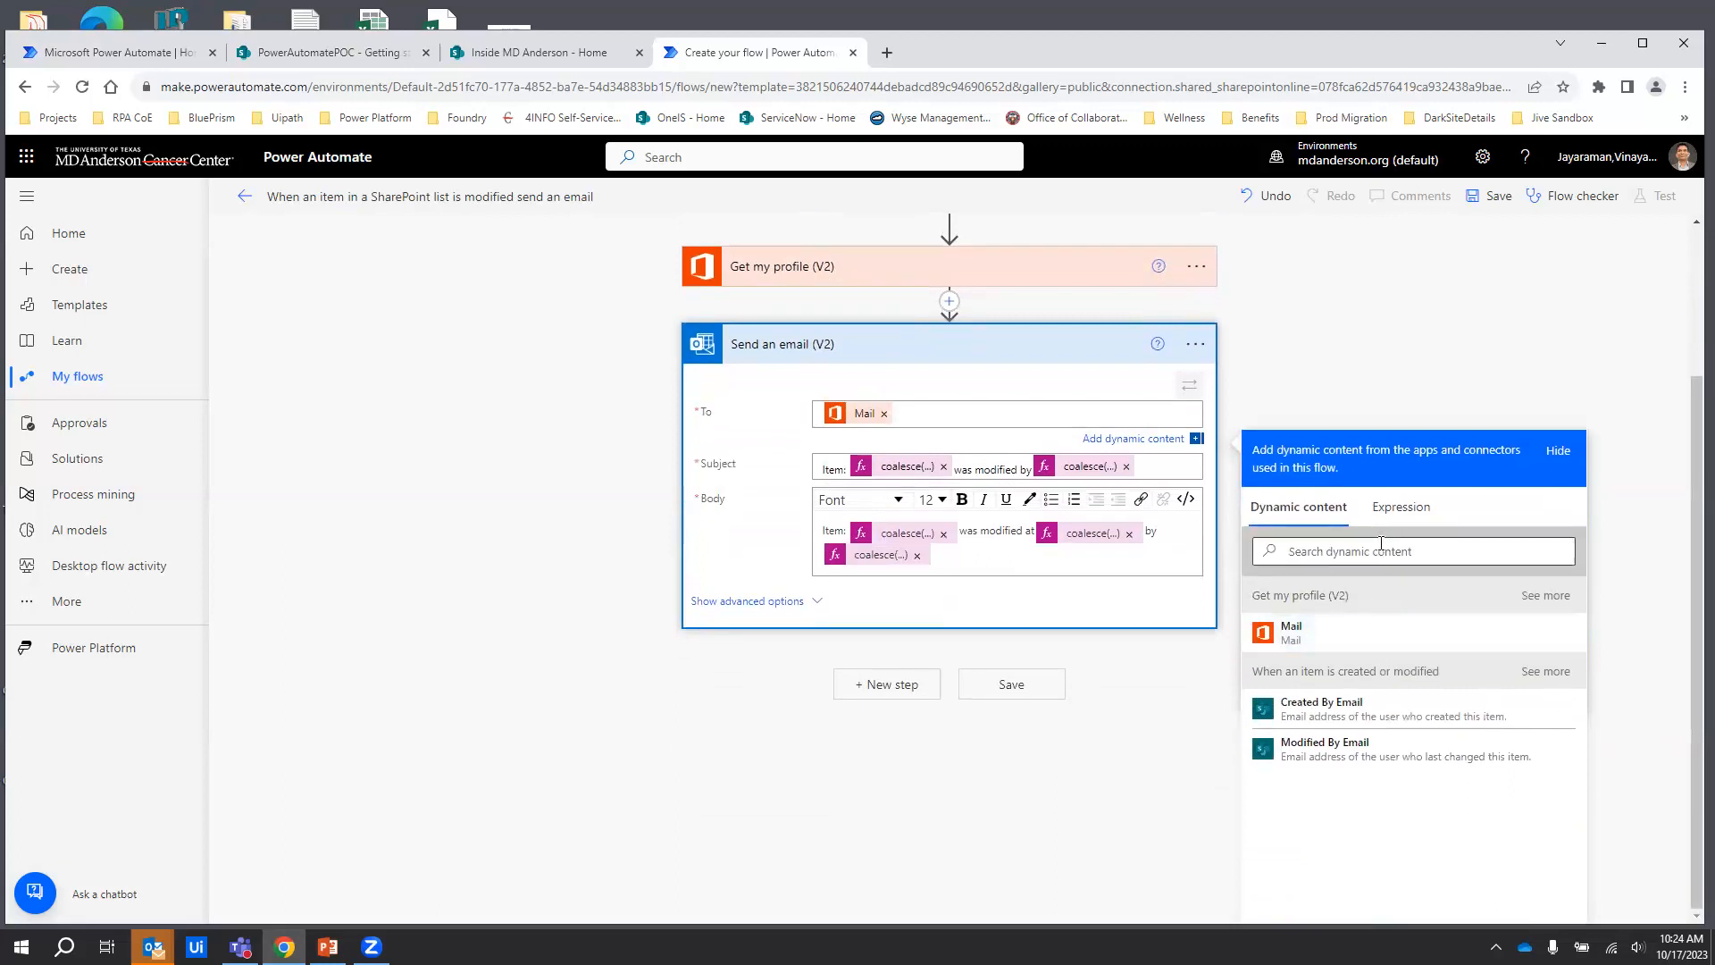
pyautogui.click(1396, 513)
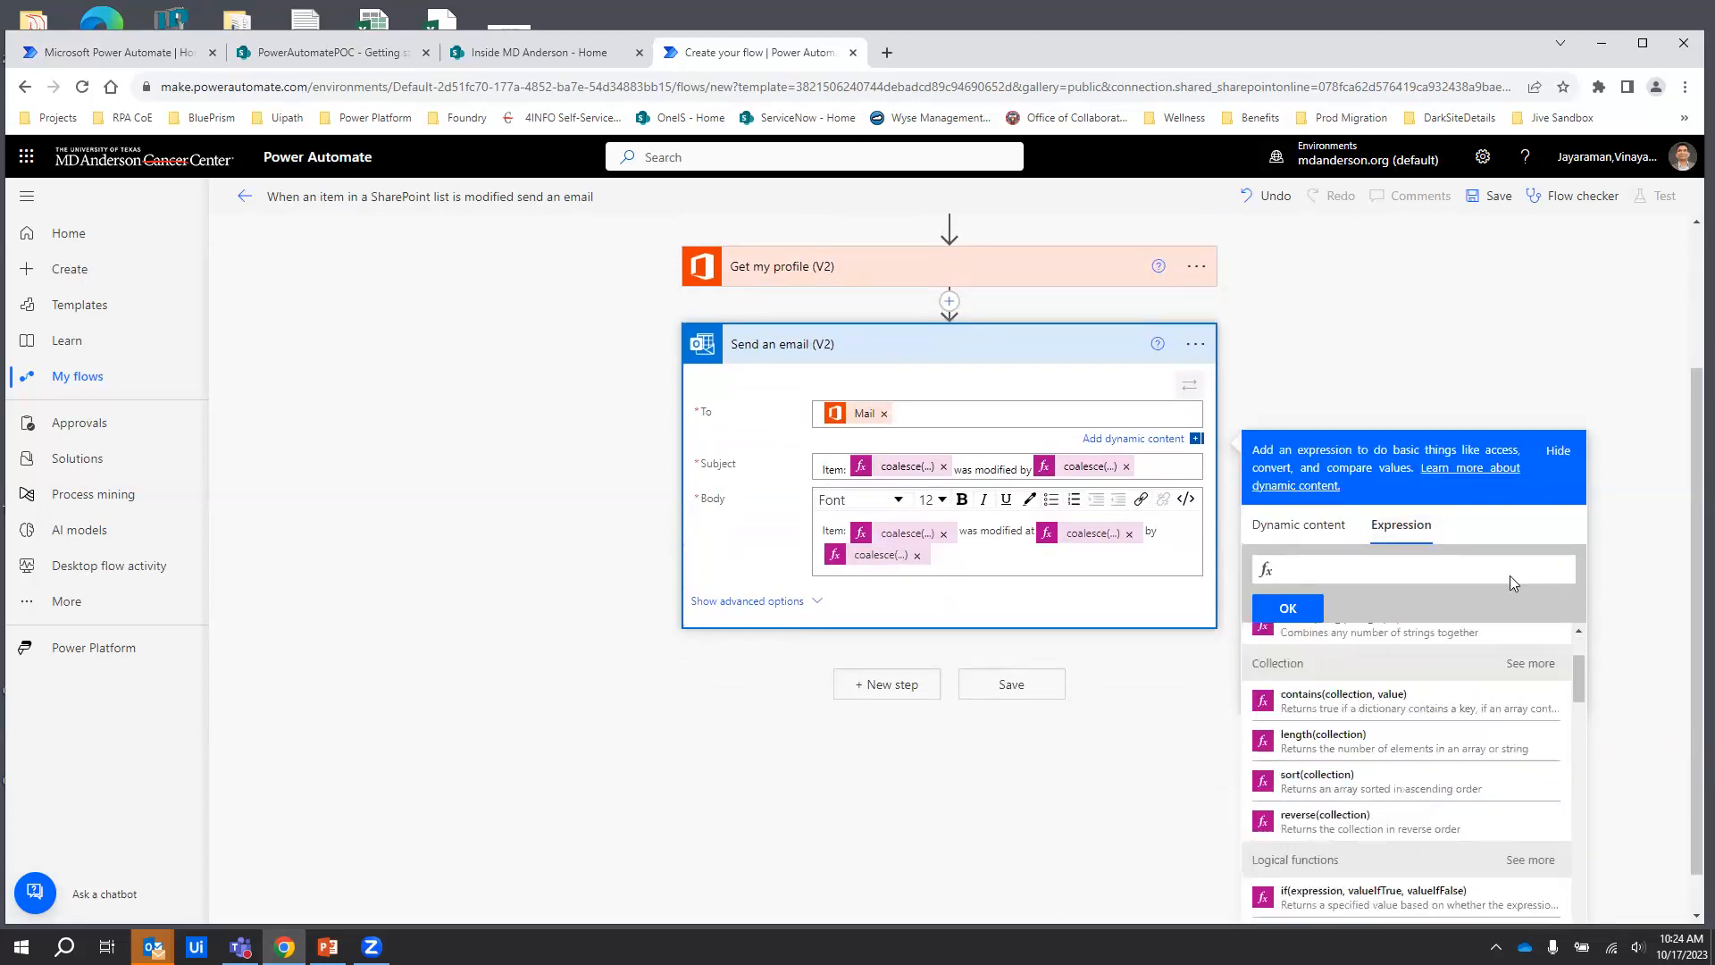
pyautogui.click(1581, 399)
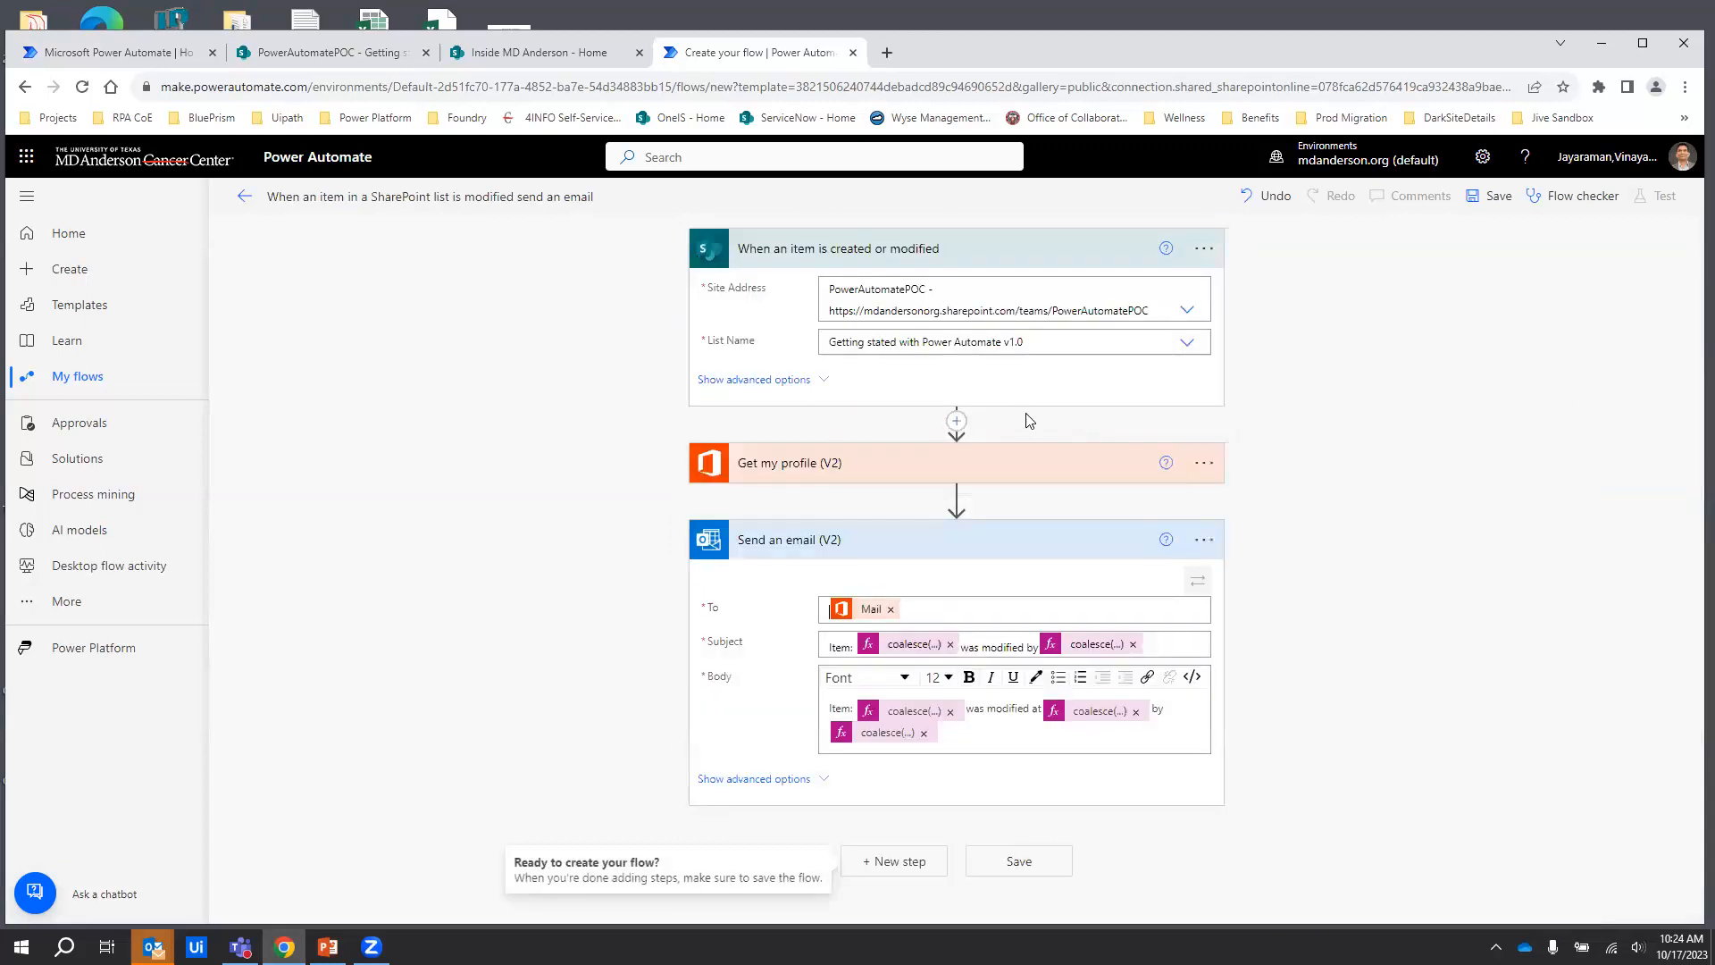
# Insert an "Initialize variable" action between "Get my profile (V2)" and "Send an email (V2)"
pyautogui.click(956, 498)
pyautogui.click(949, 522)
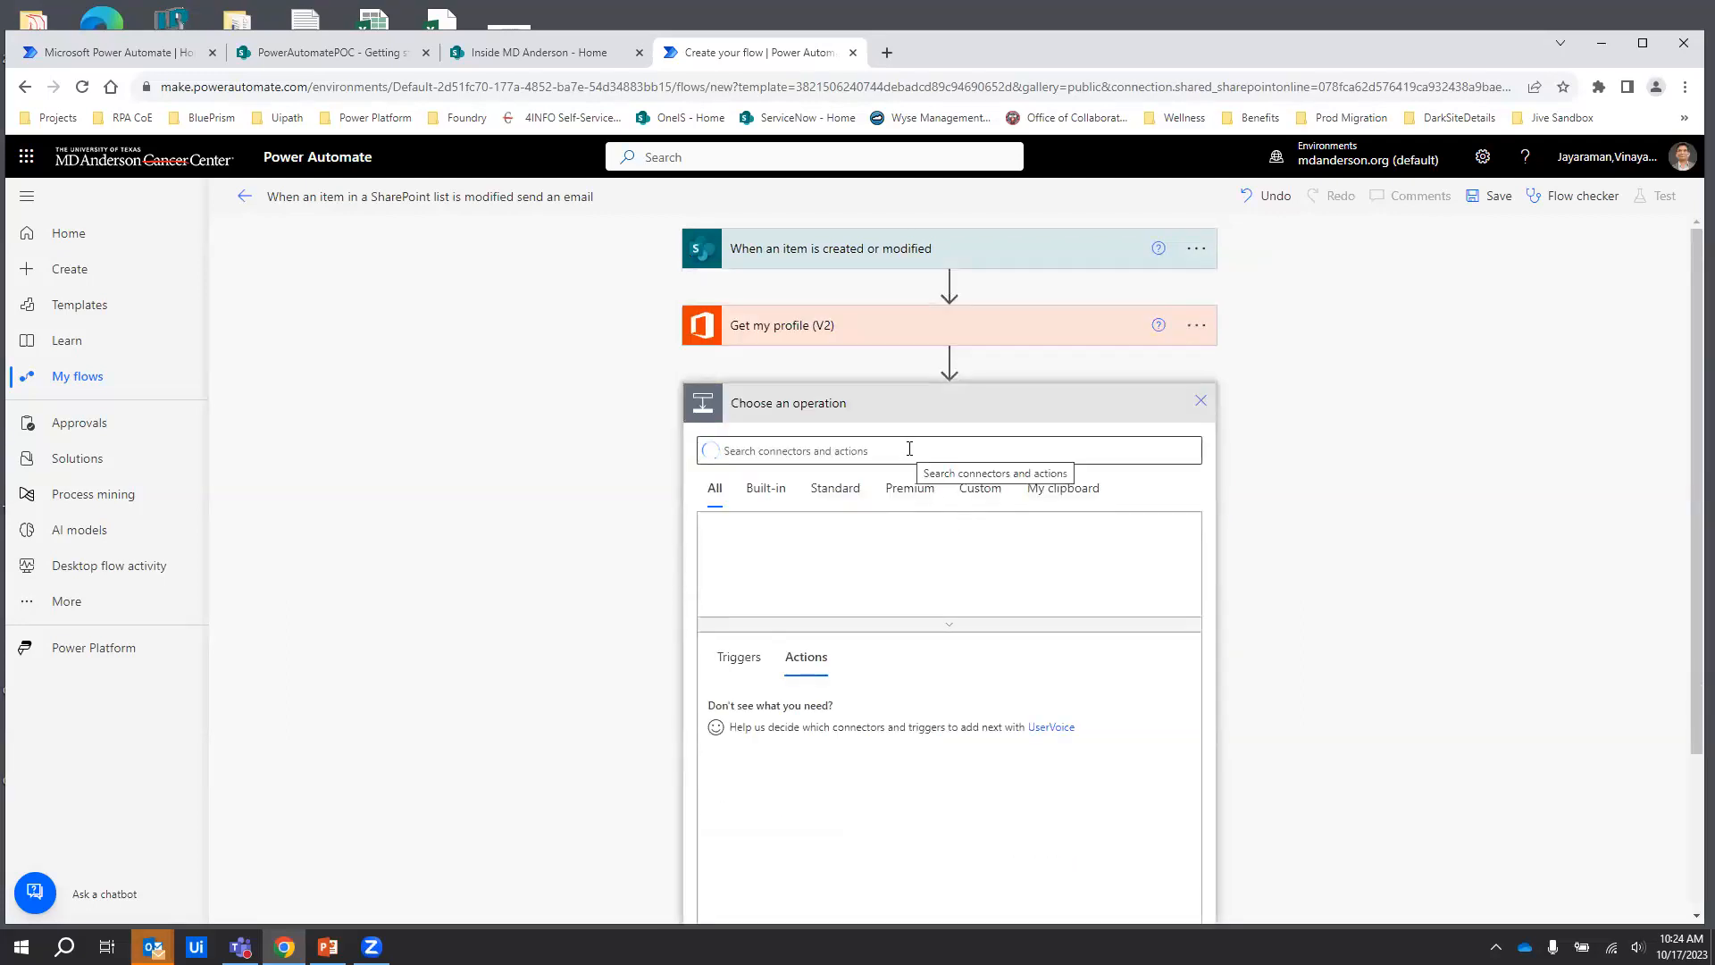
pyautogui.write('va')
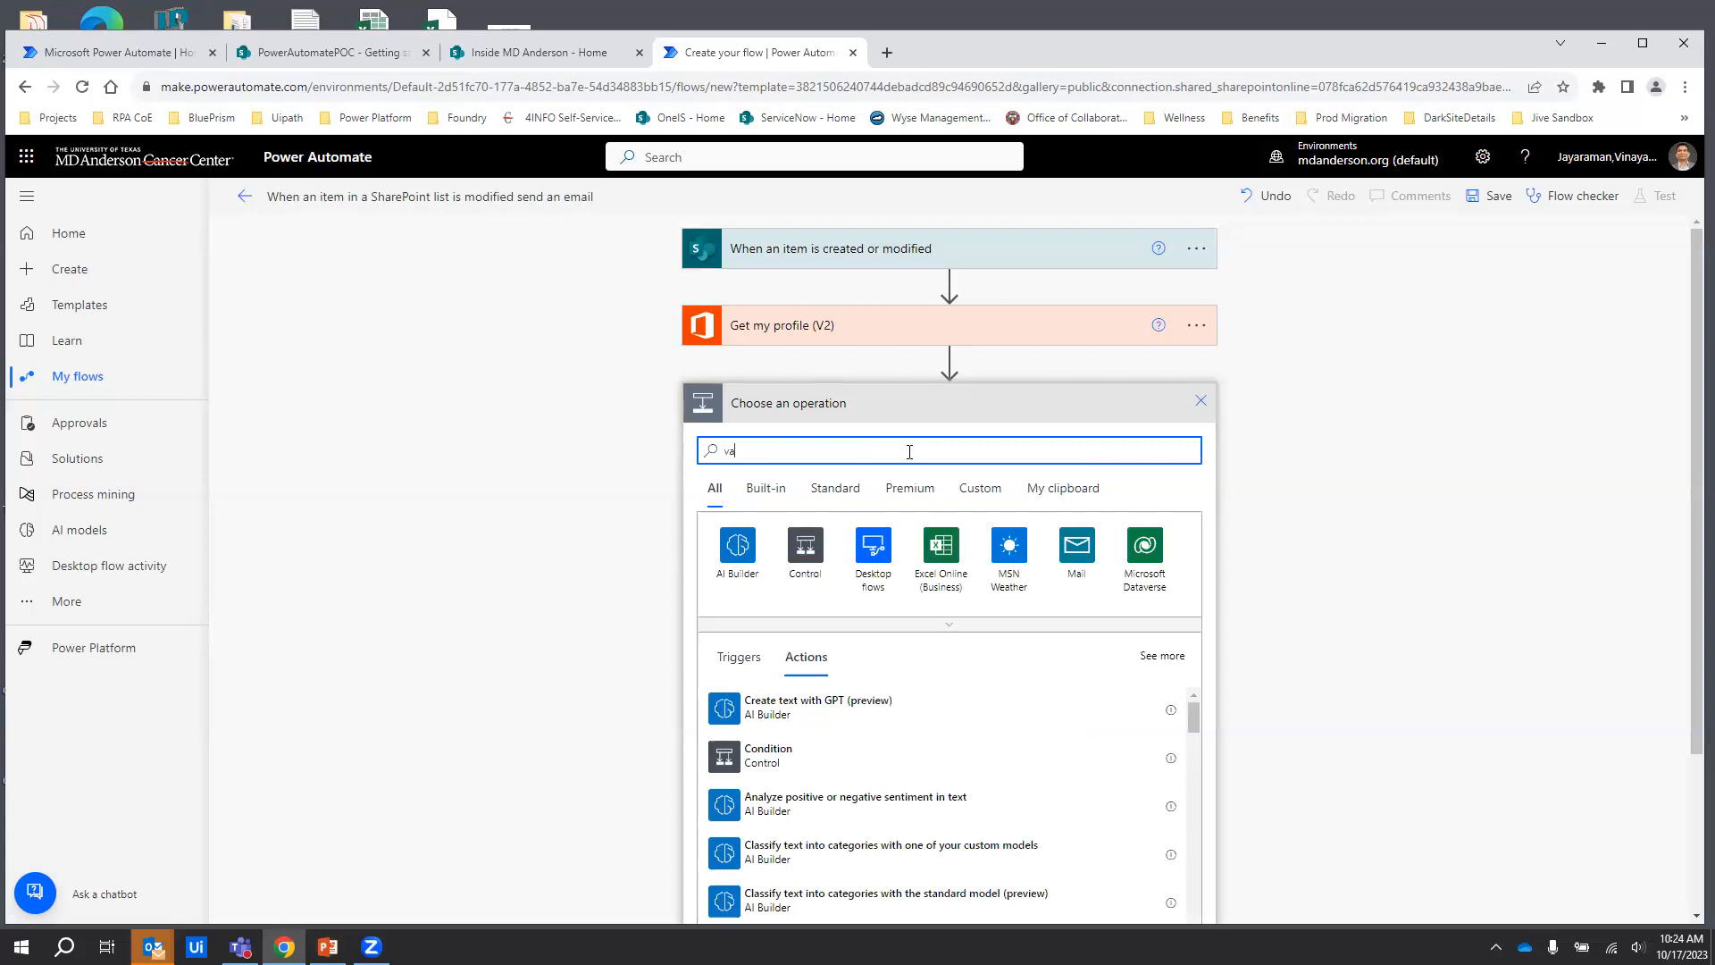
pyautogui.write('riab')
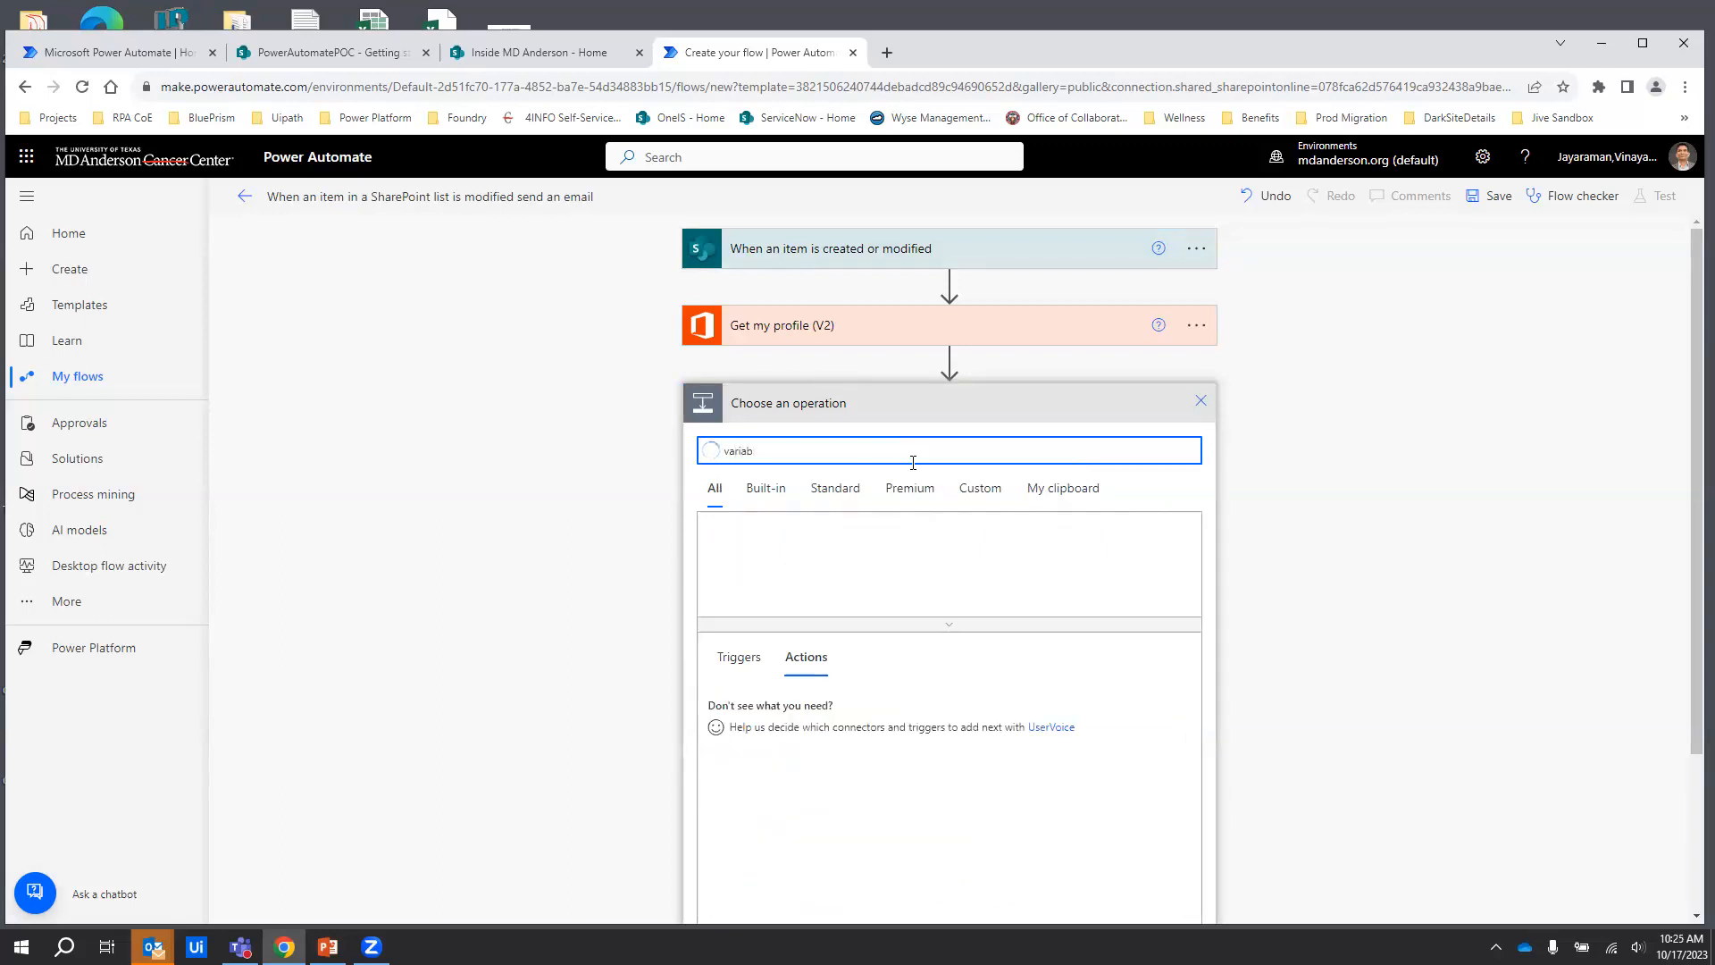
pyautogui.click(737, 545)
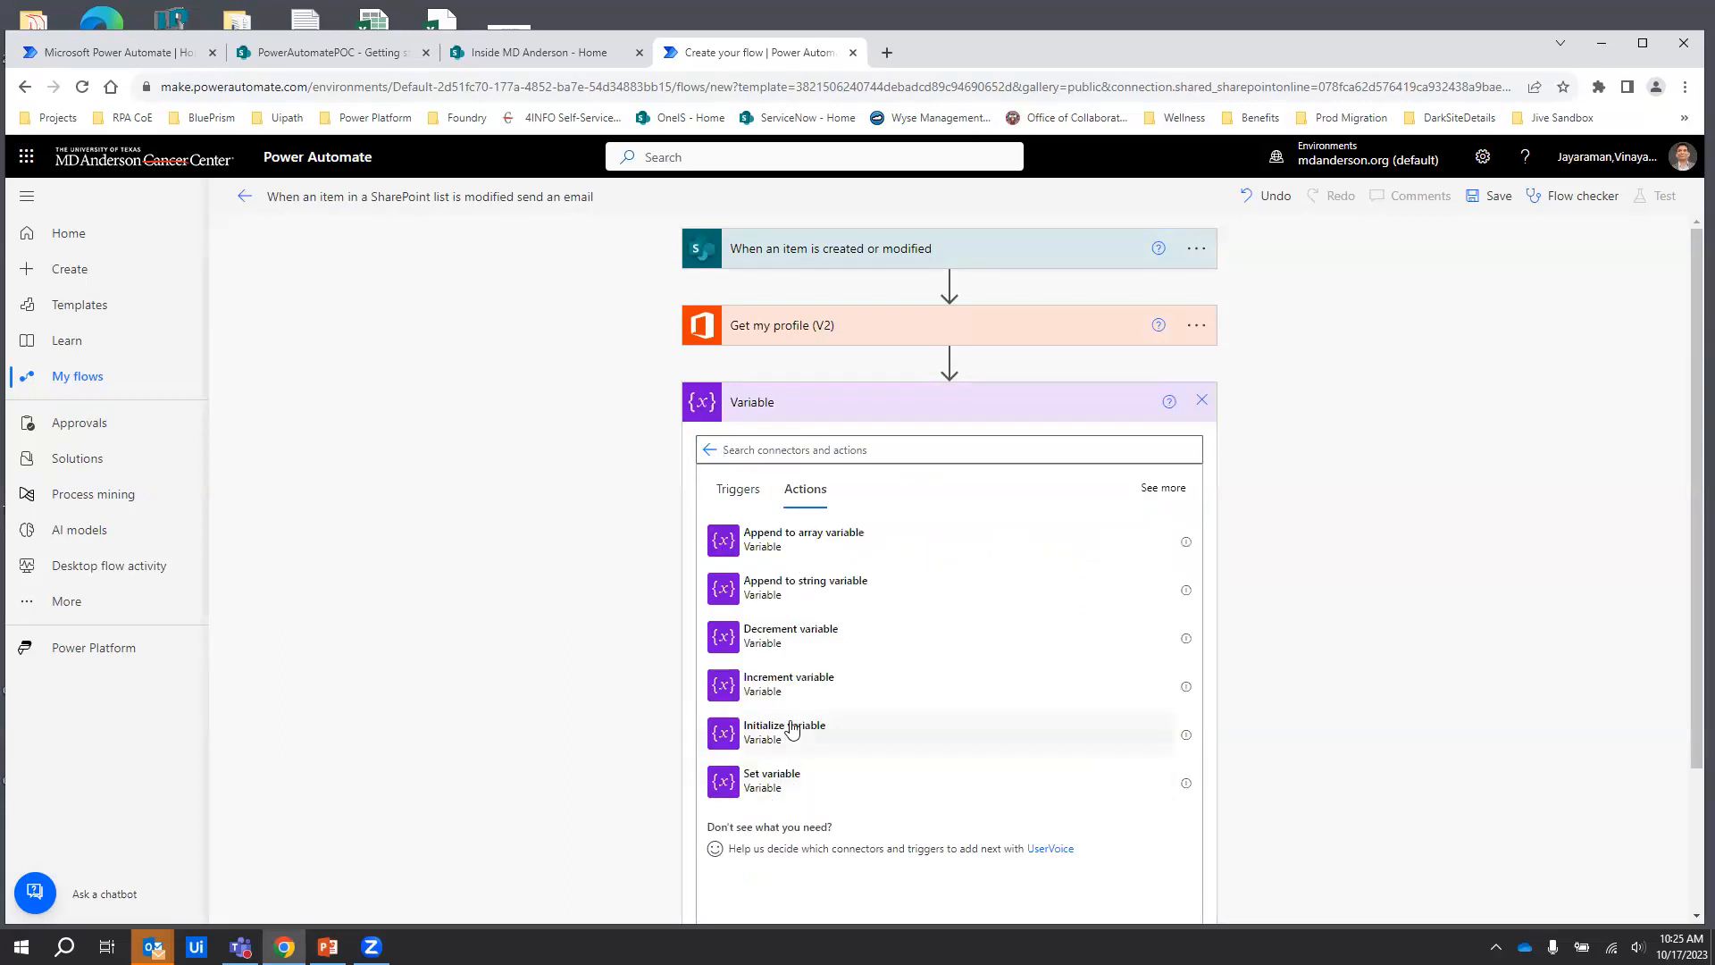
pyautogui.click(948, 724)
# Name the new variable demovalue and set its type to String
pyautogui.click(981, 438)
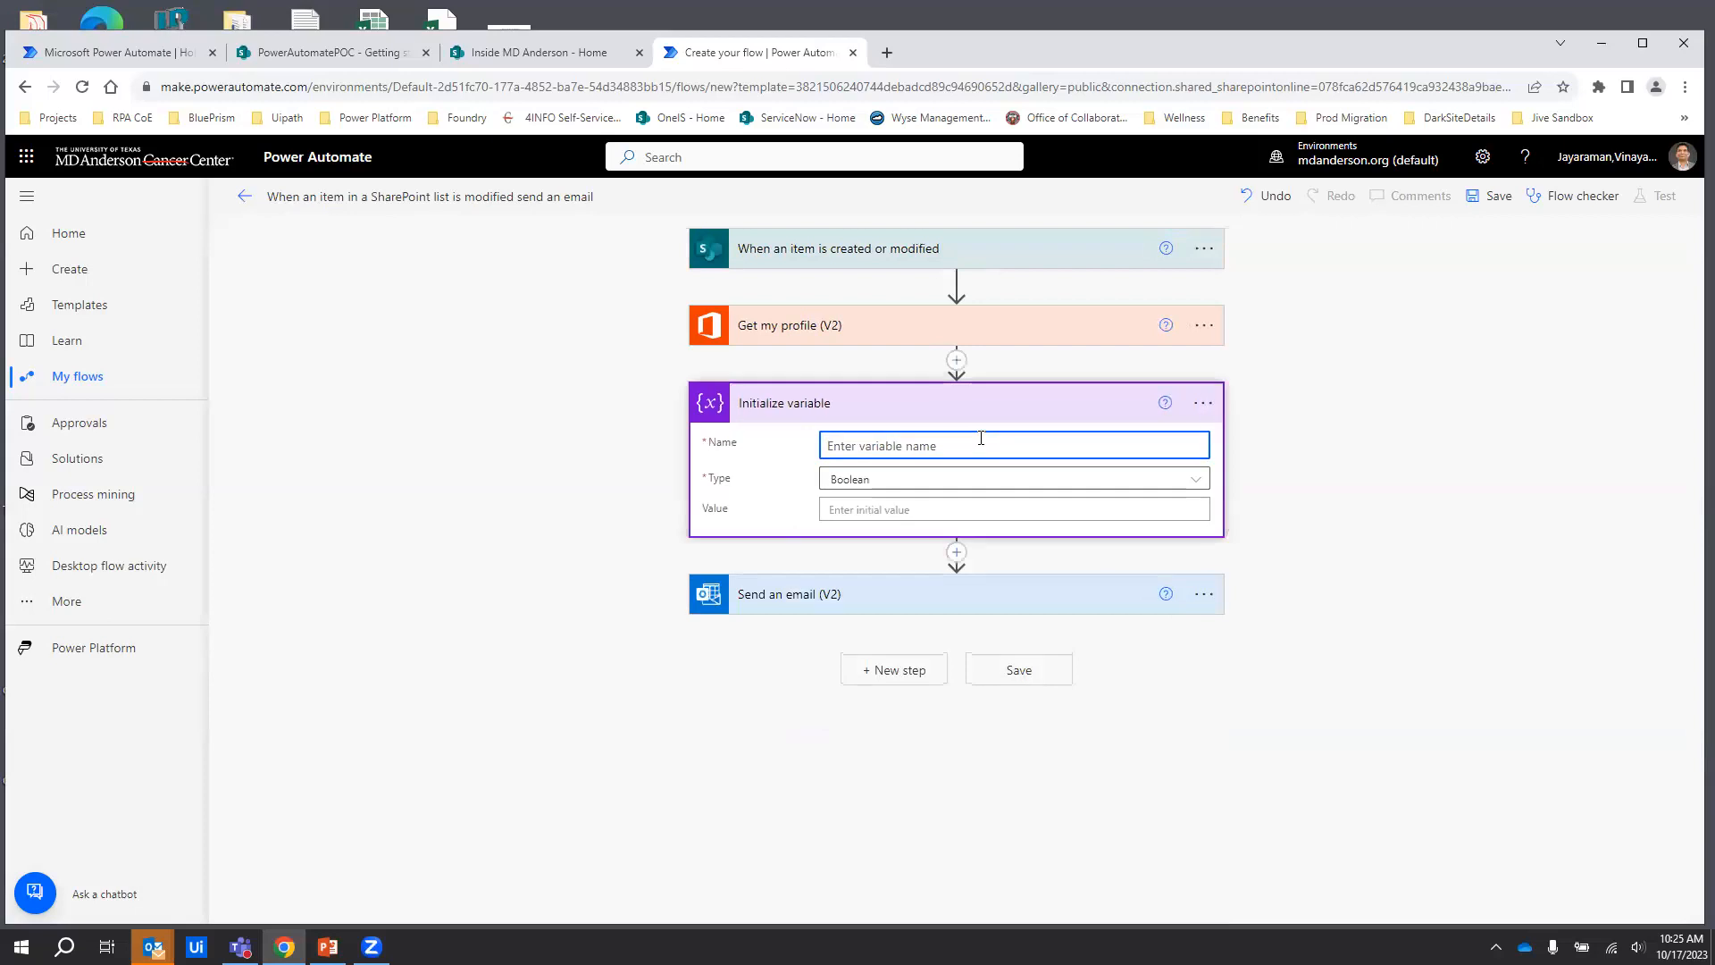
pyautogui.write('S')
pyautogui.press('BackSpace')
pyautogui.write('demovalue')
pyautogui.click(1160, 481)
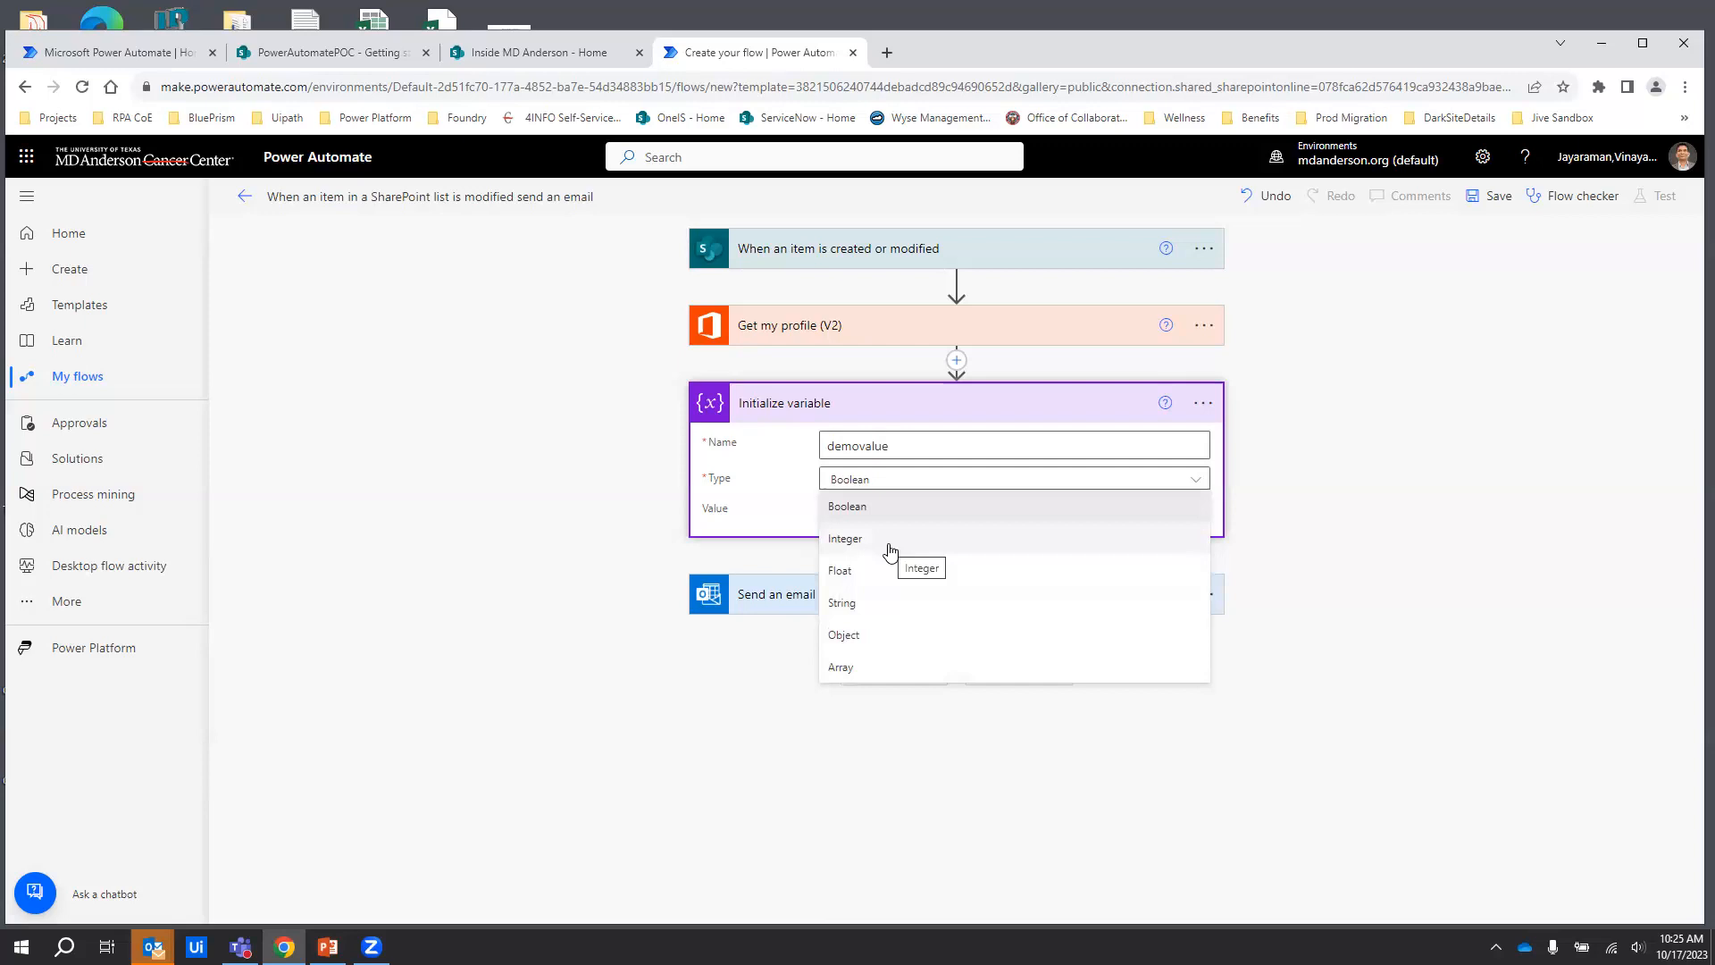
pyautogui.click(875, 603)
# Browse the dynamic content from "Get my profile (V2)" and the SharePoint trigger offered for the demovalue variable's initial value
pyautogui.click(895, 509)
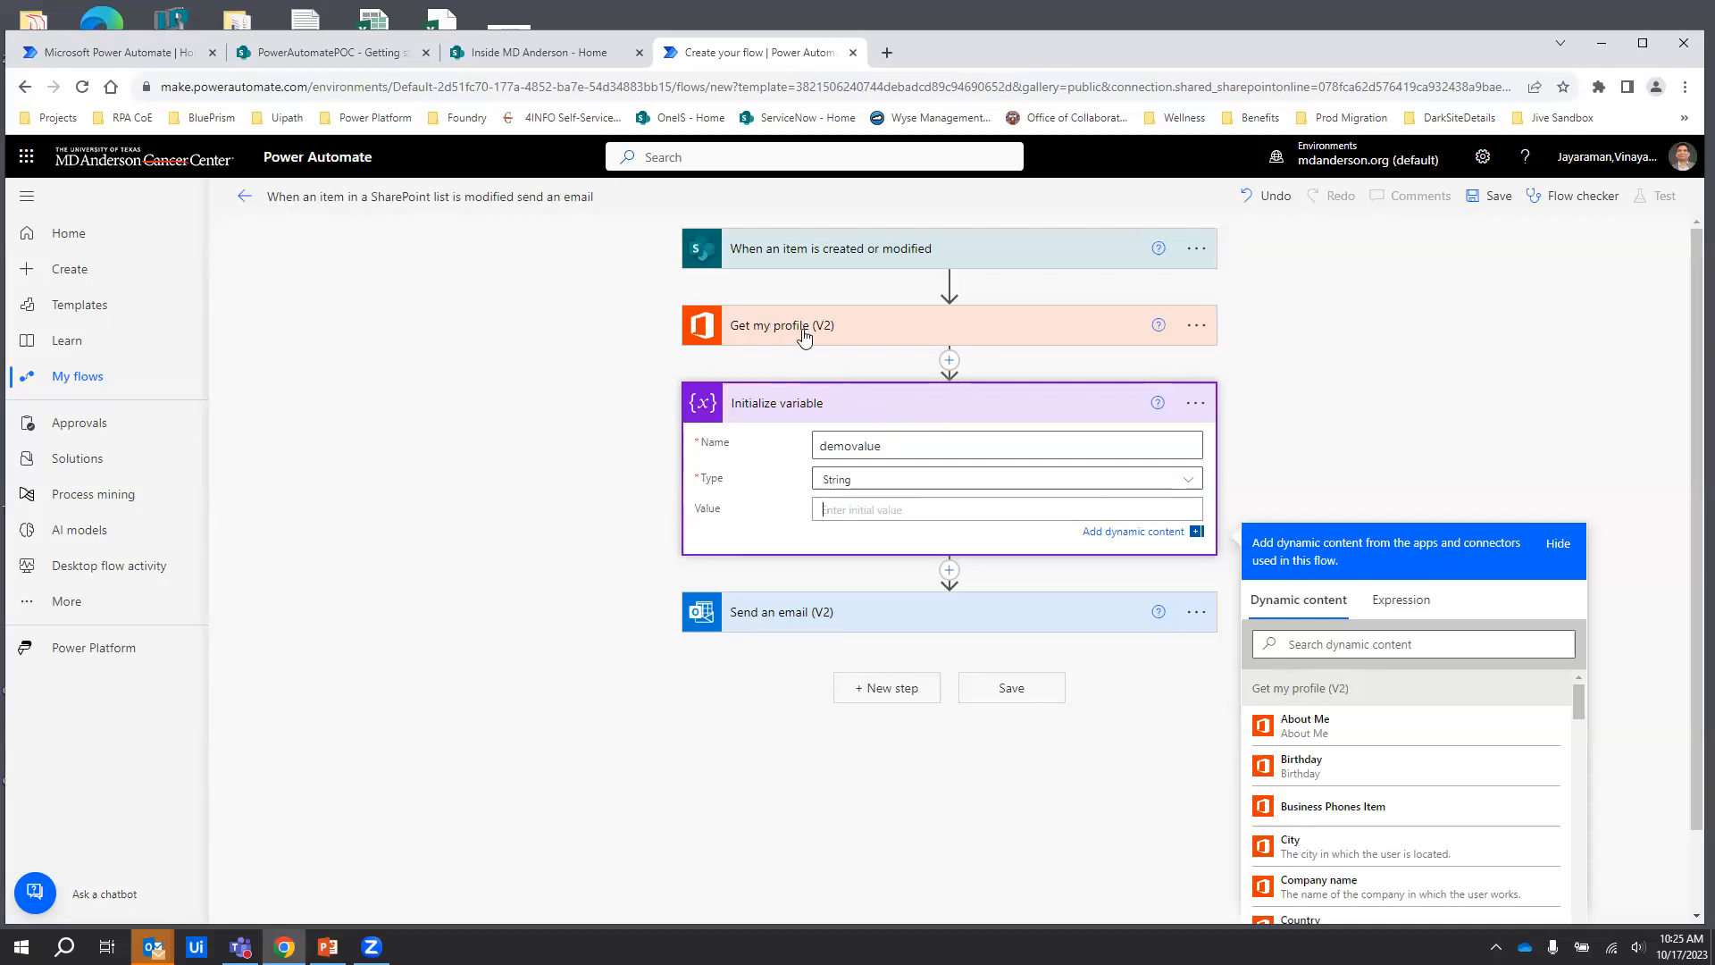
pyautogui.scroll(-1, 1671, 588)
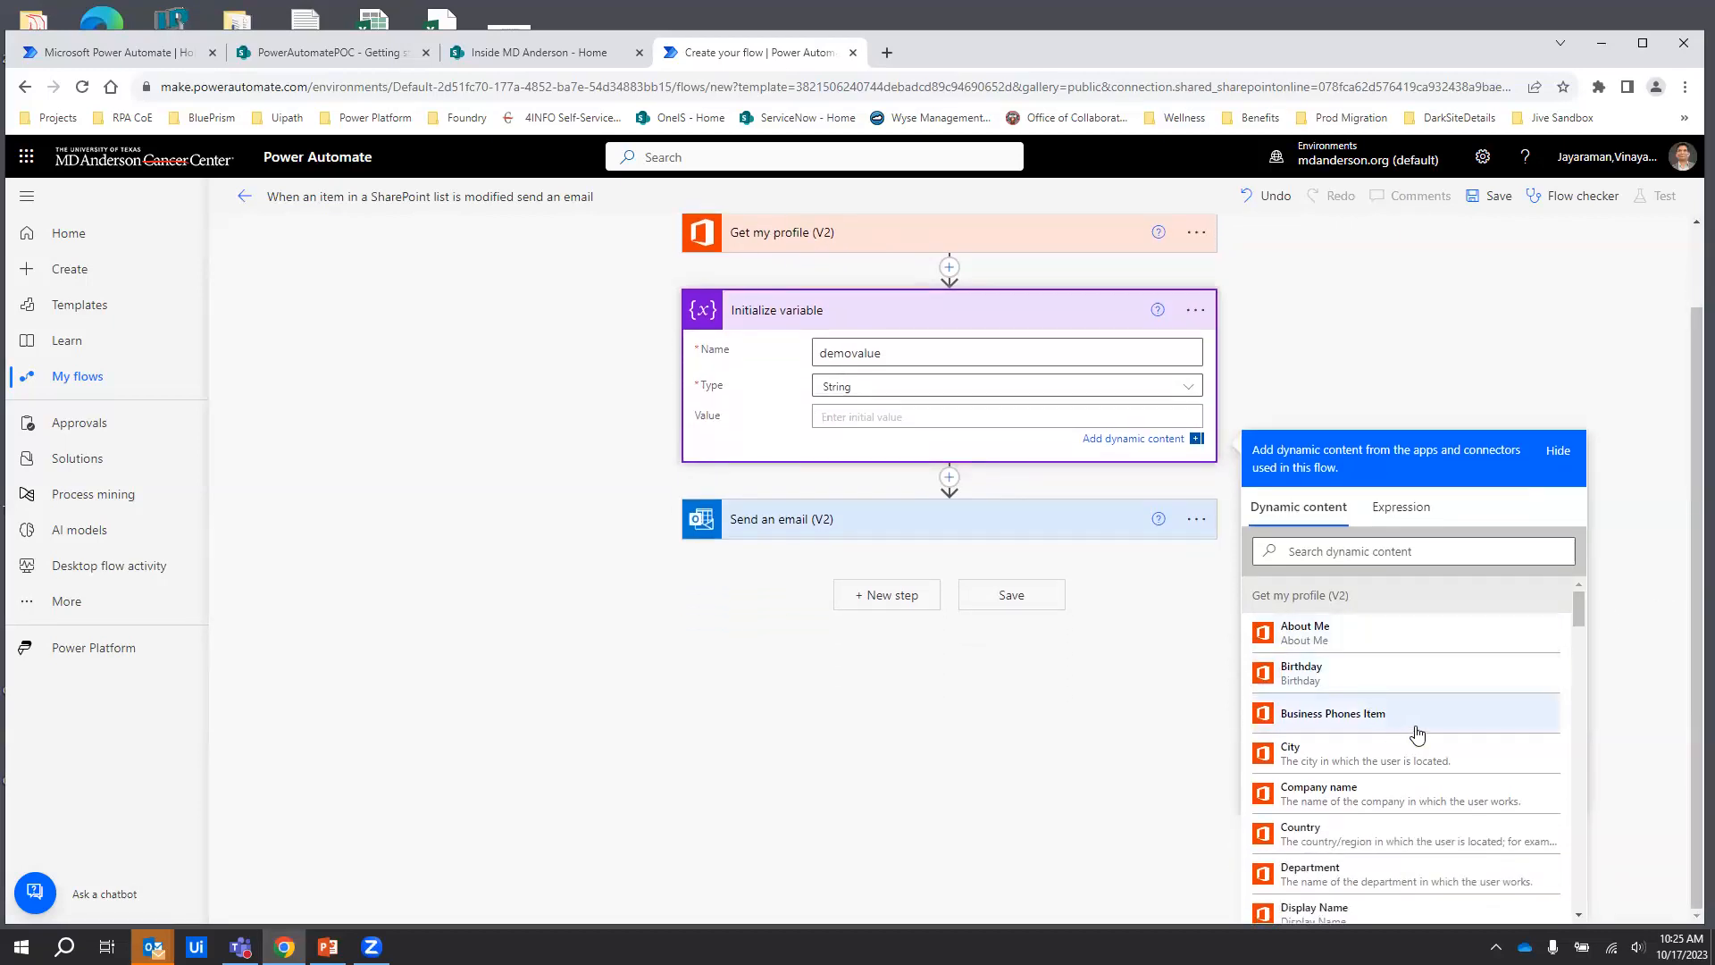
pyautogui.scroll(-3, 1417, 734)
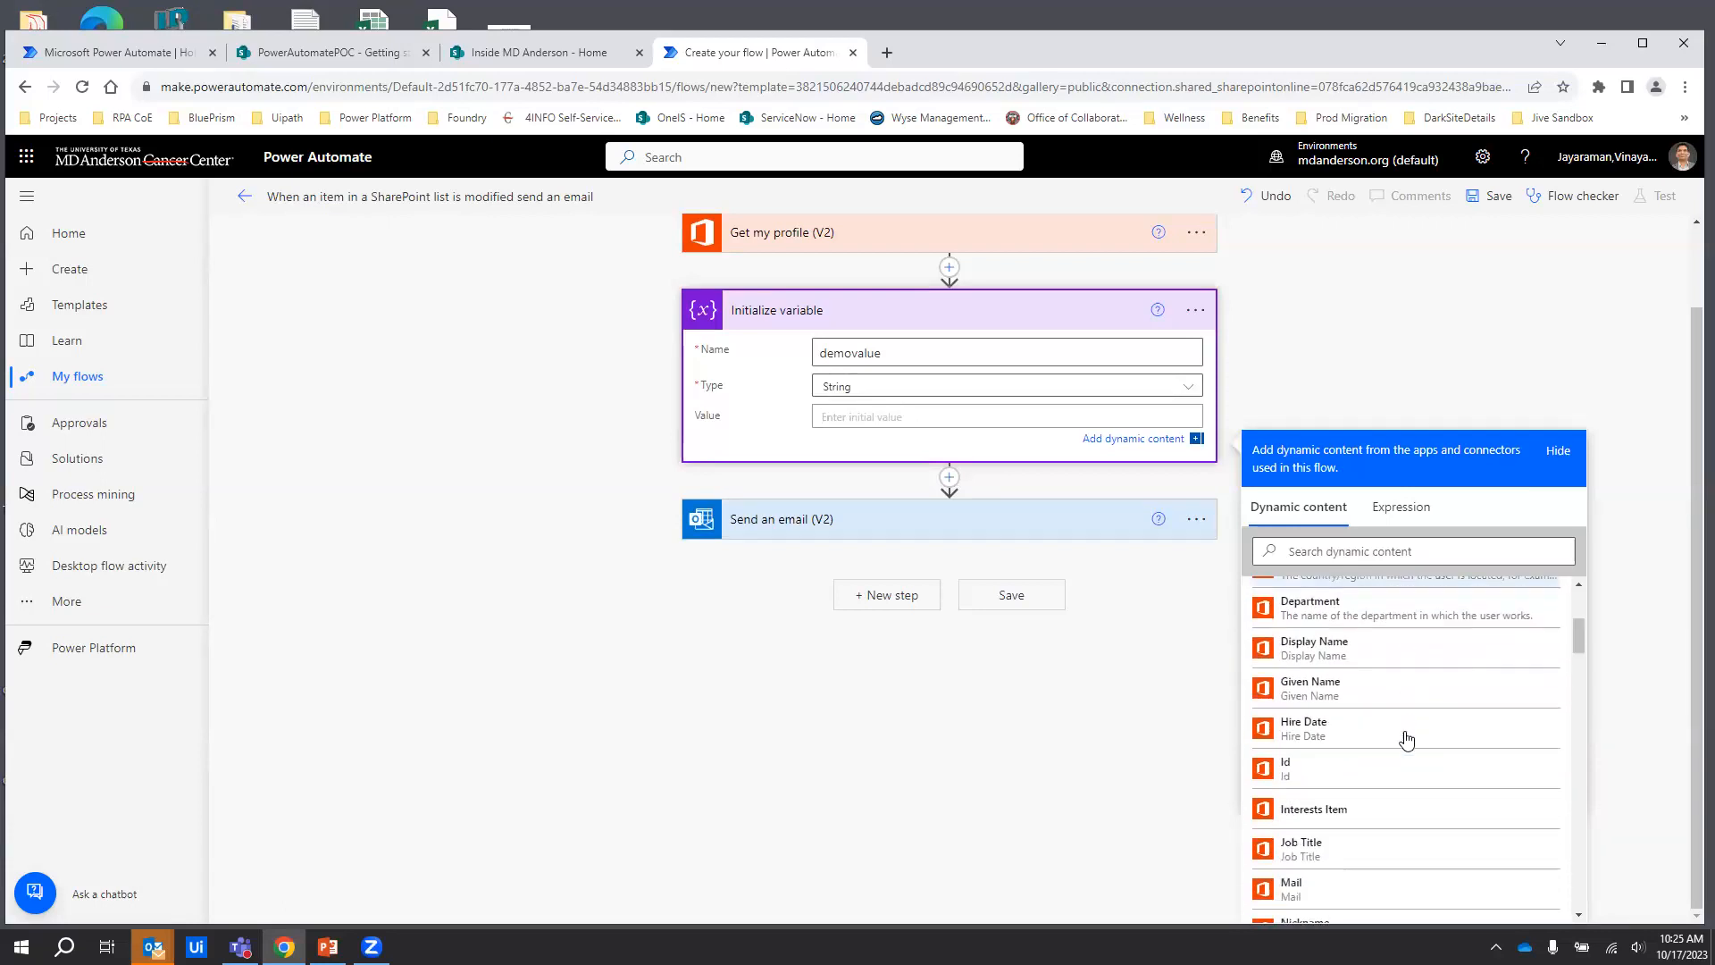
pyautogui.scroll(-2, 1402, 804)
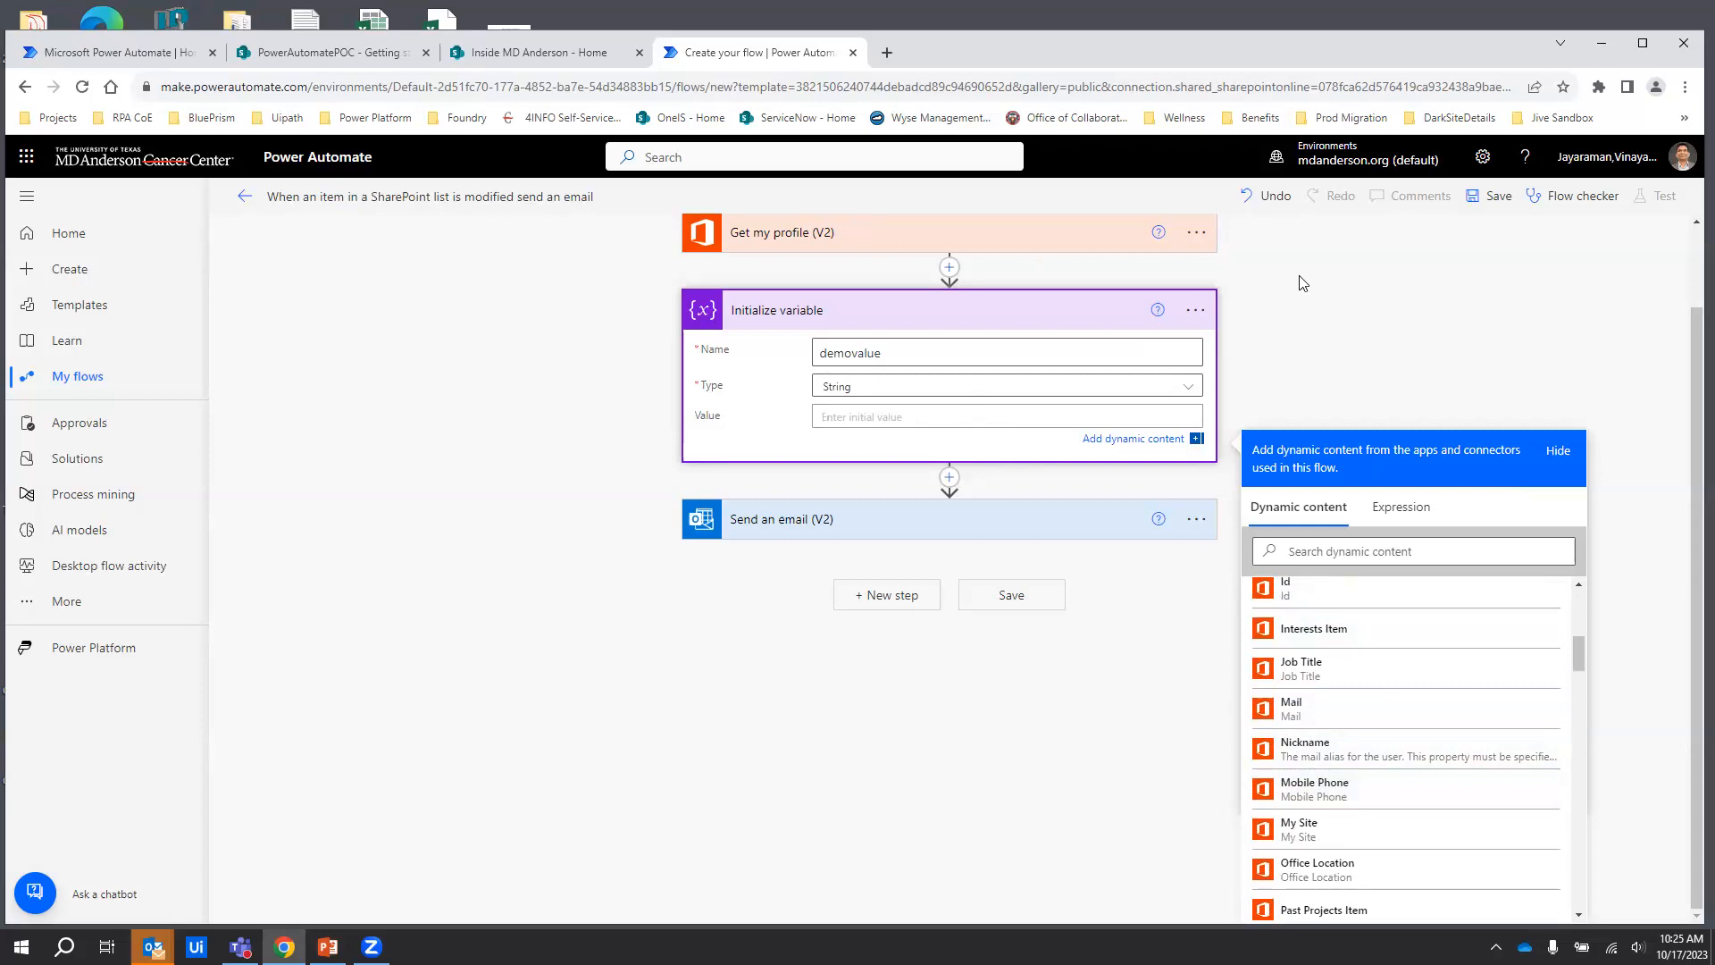
pyautogui.scroll(1, 1302, 283)
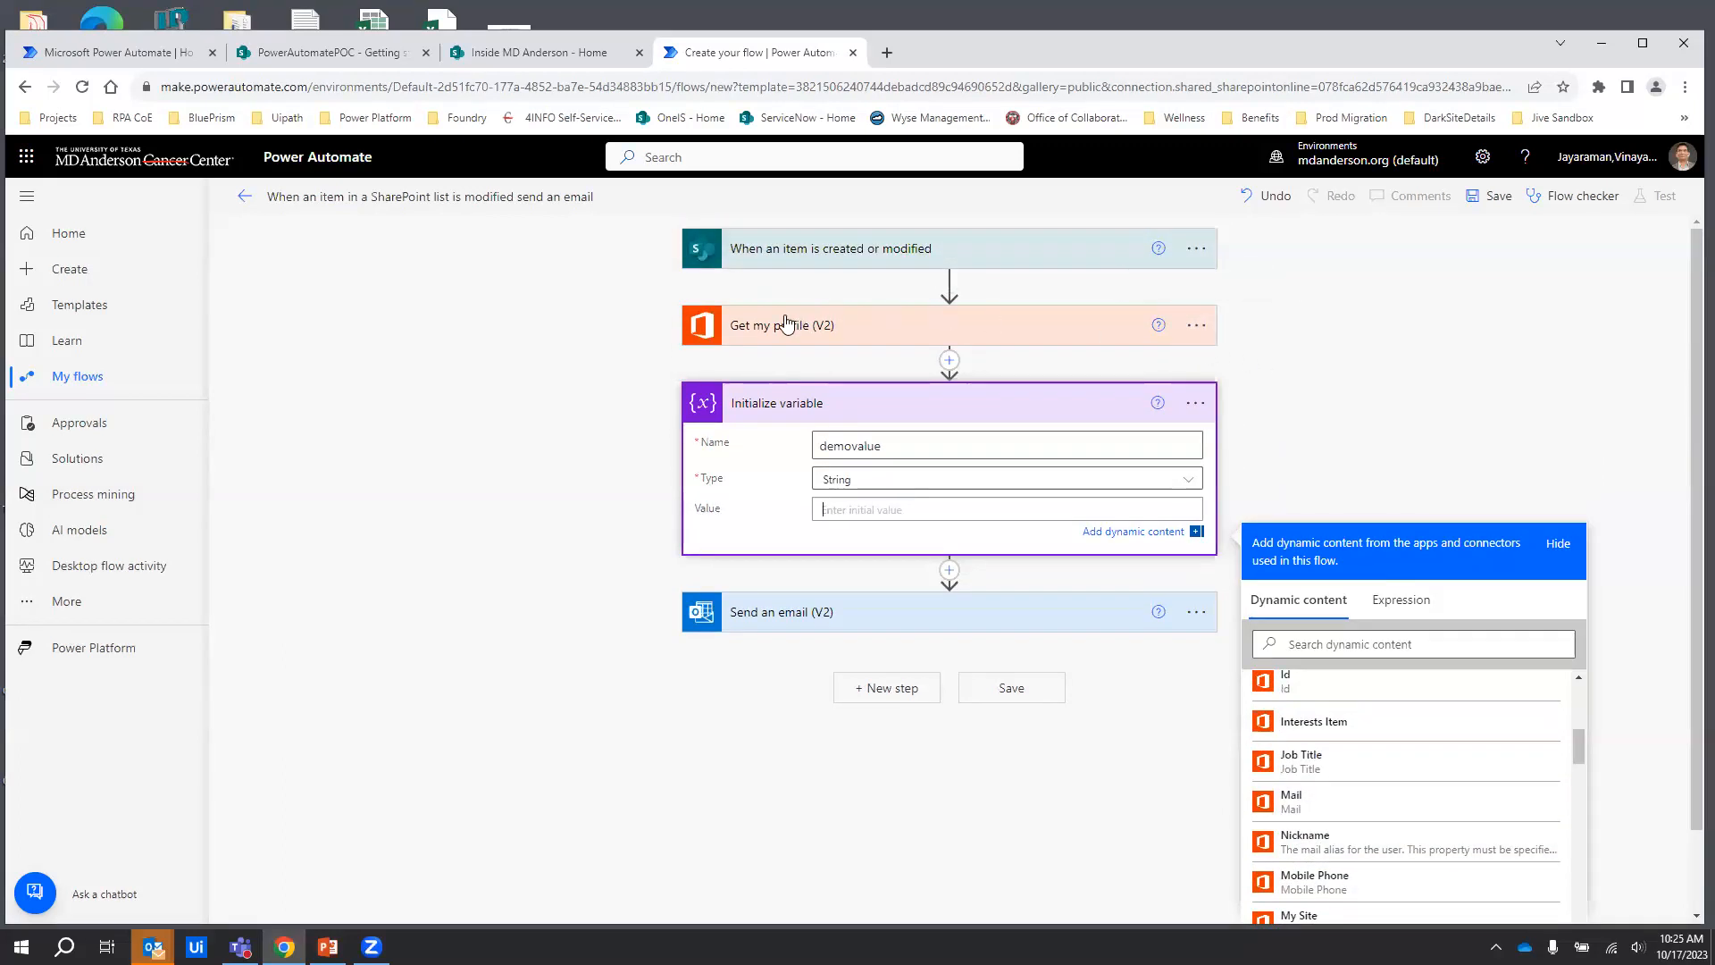
pyautogui.scroll(-1, 1664, 738)
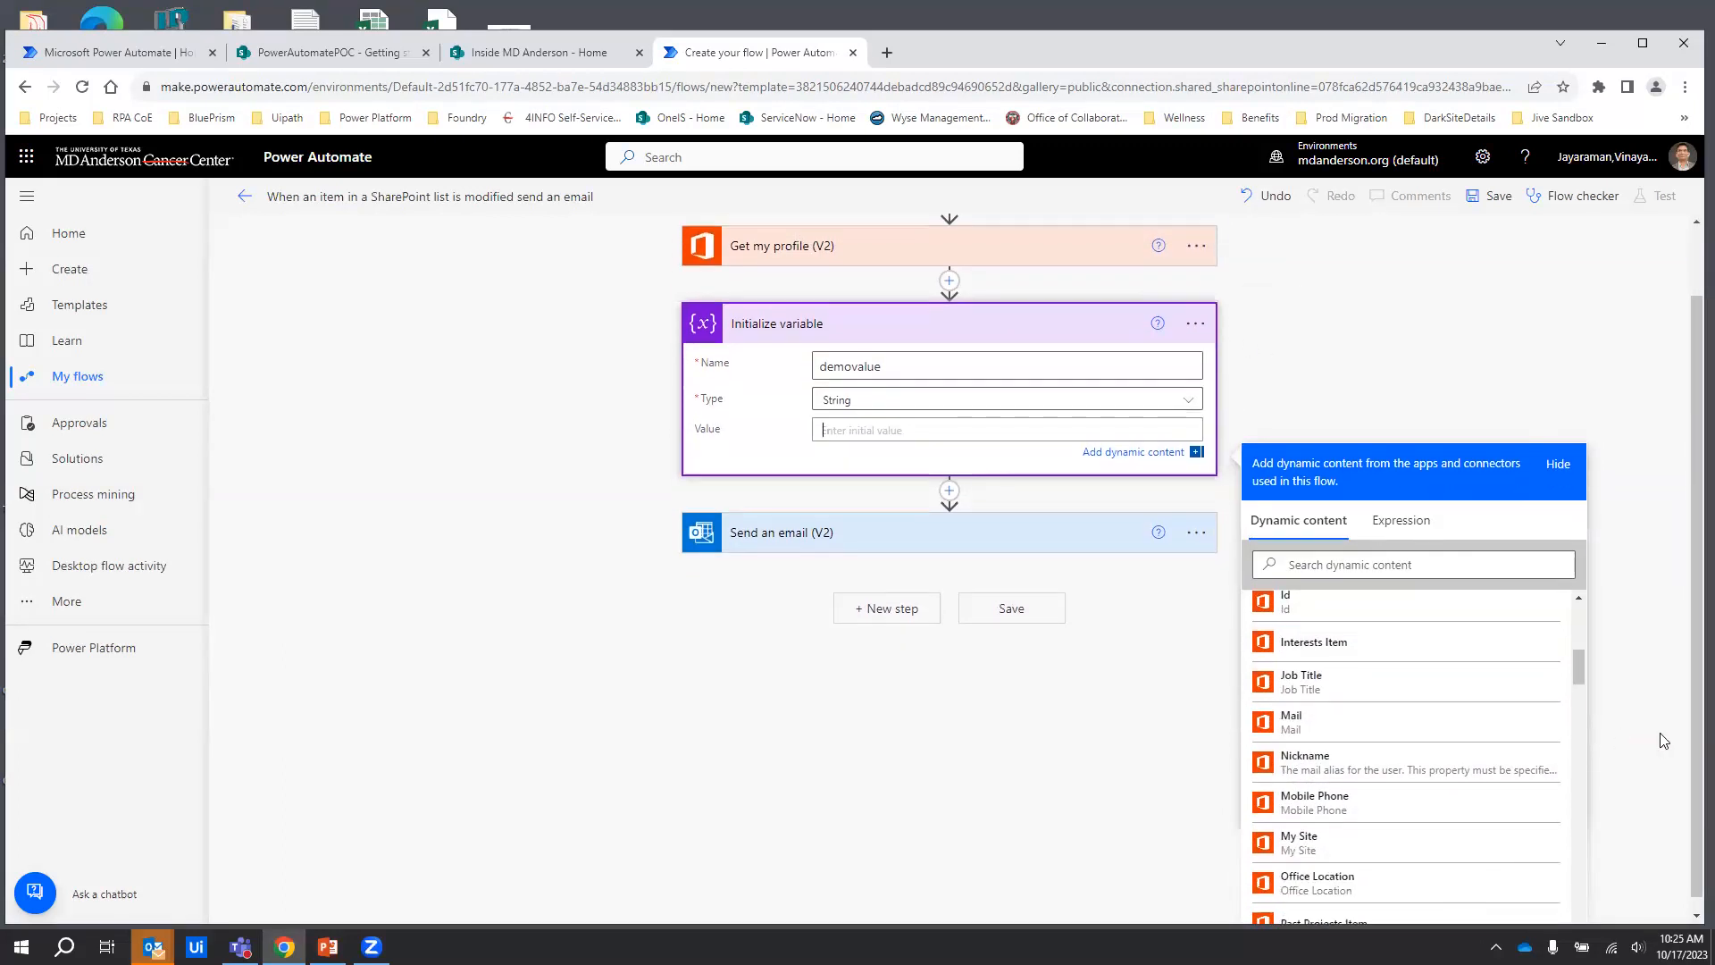
pyautogui.scroll(-2, 1349, 688)
pyautogui.scroll(-2, 1416, 693)
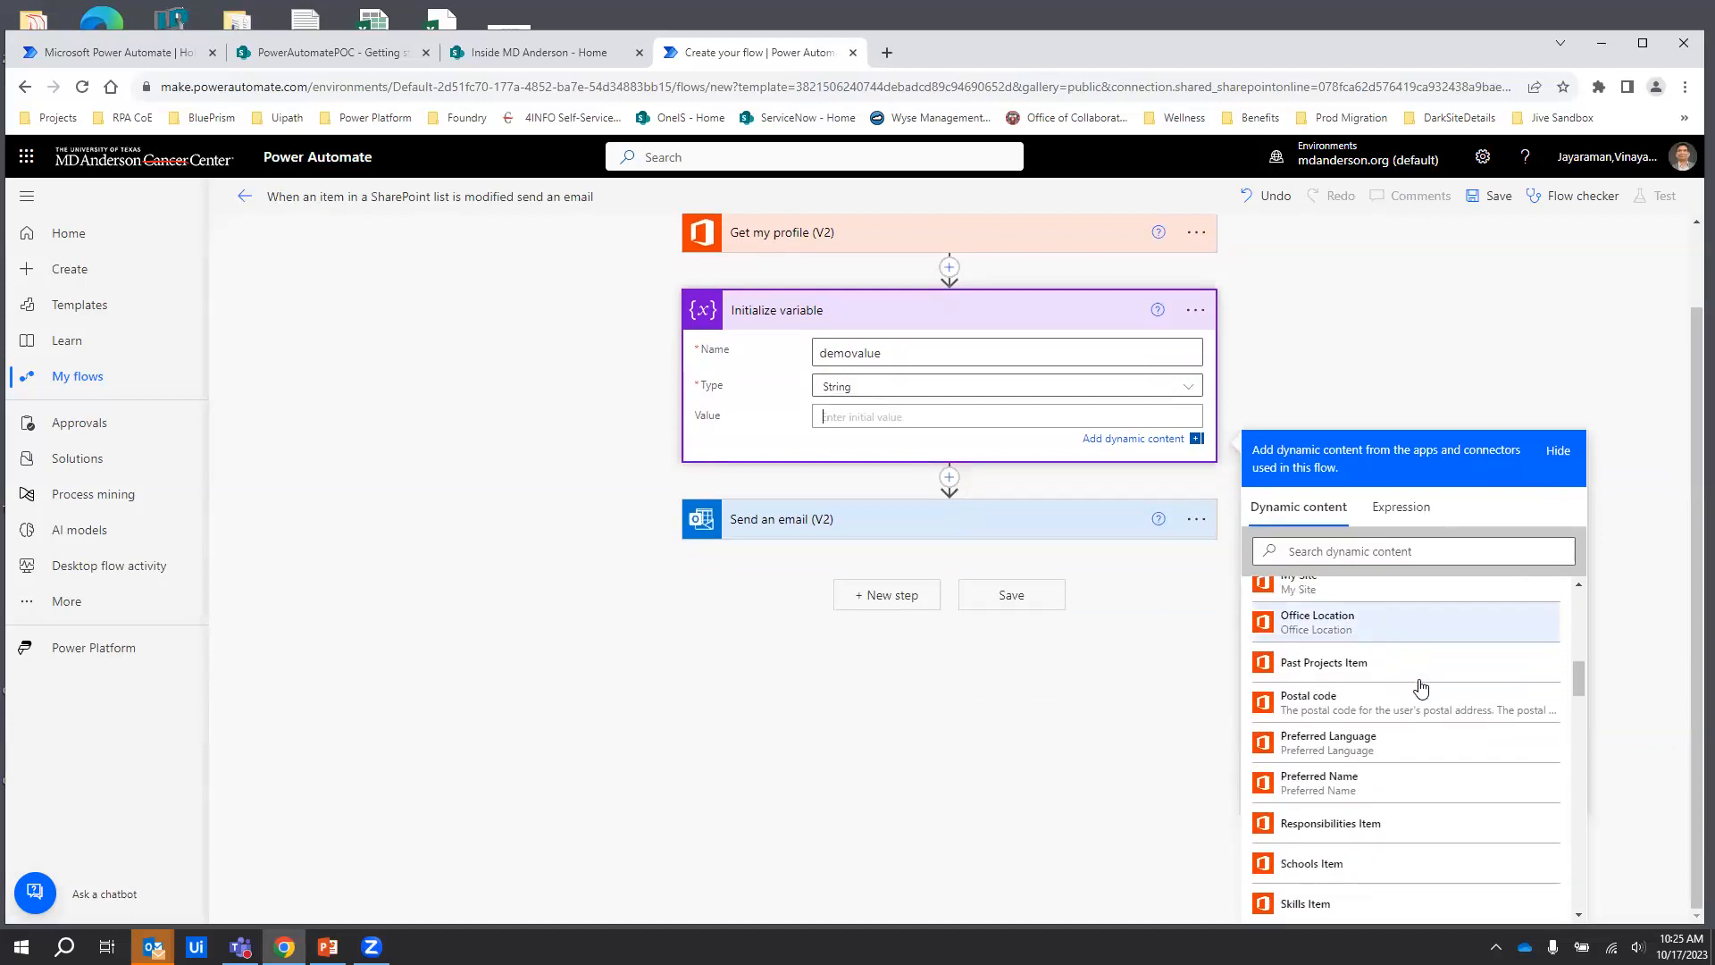
pyautogui.scroll(-8, 1459, 765)
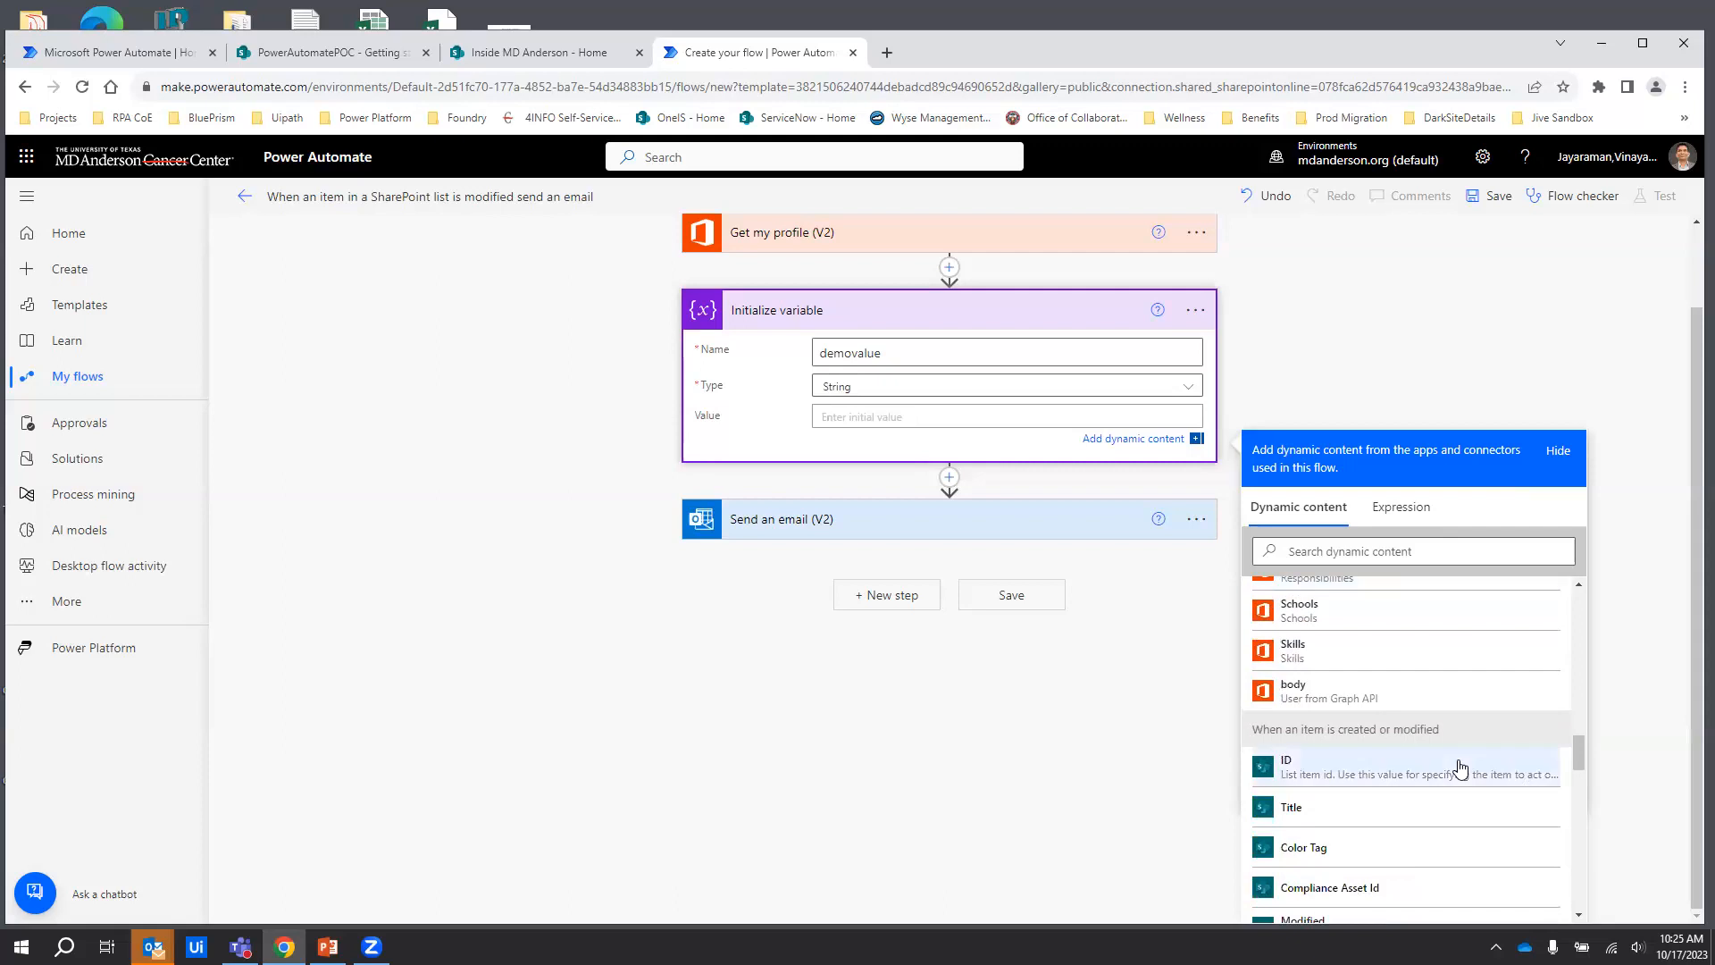
pyautogui.scroll(3, 1429, 759)
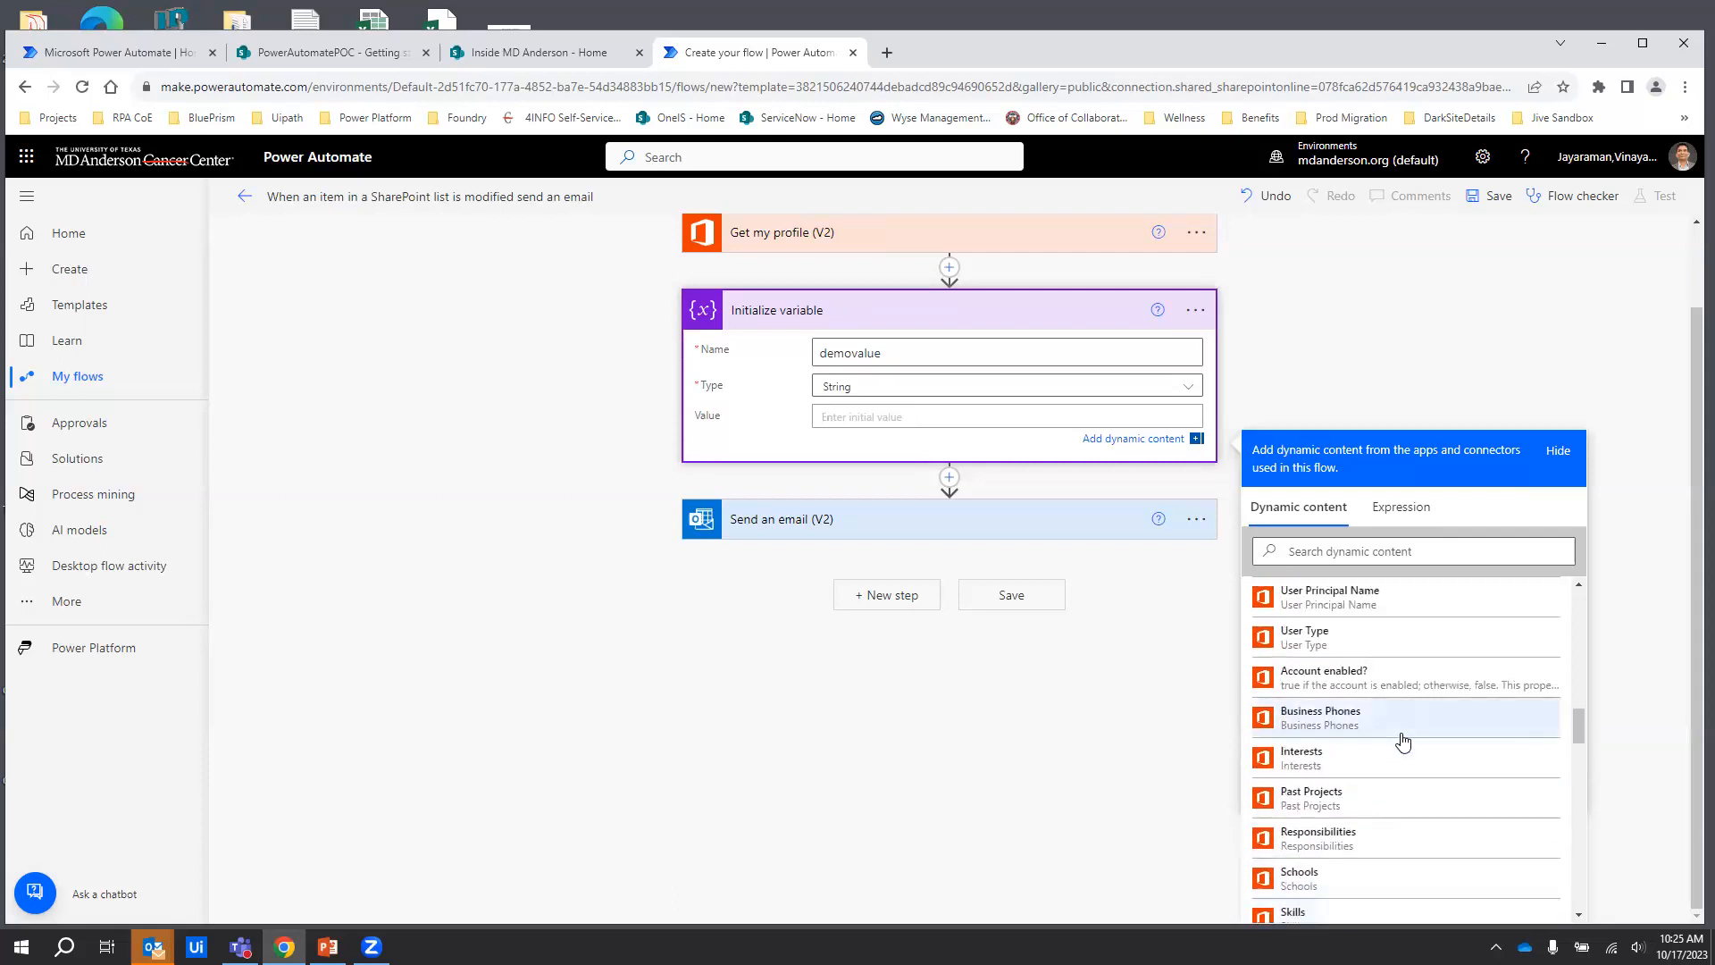
pyautogui.scroll(3, 1418, 680)
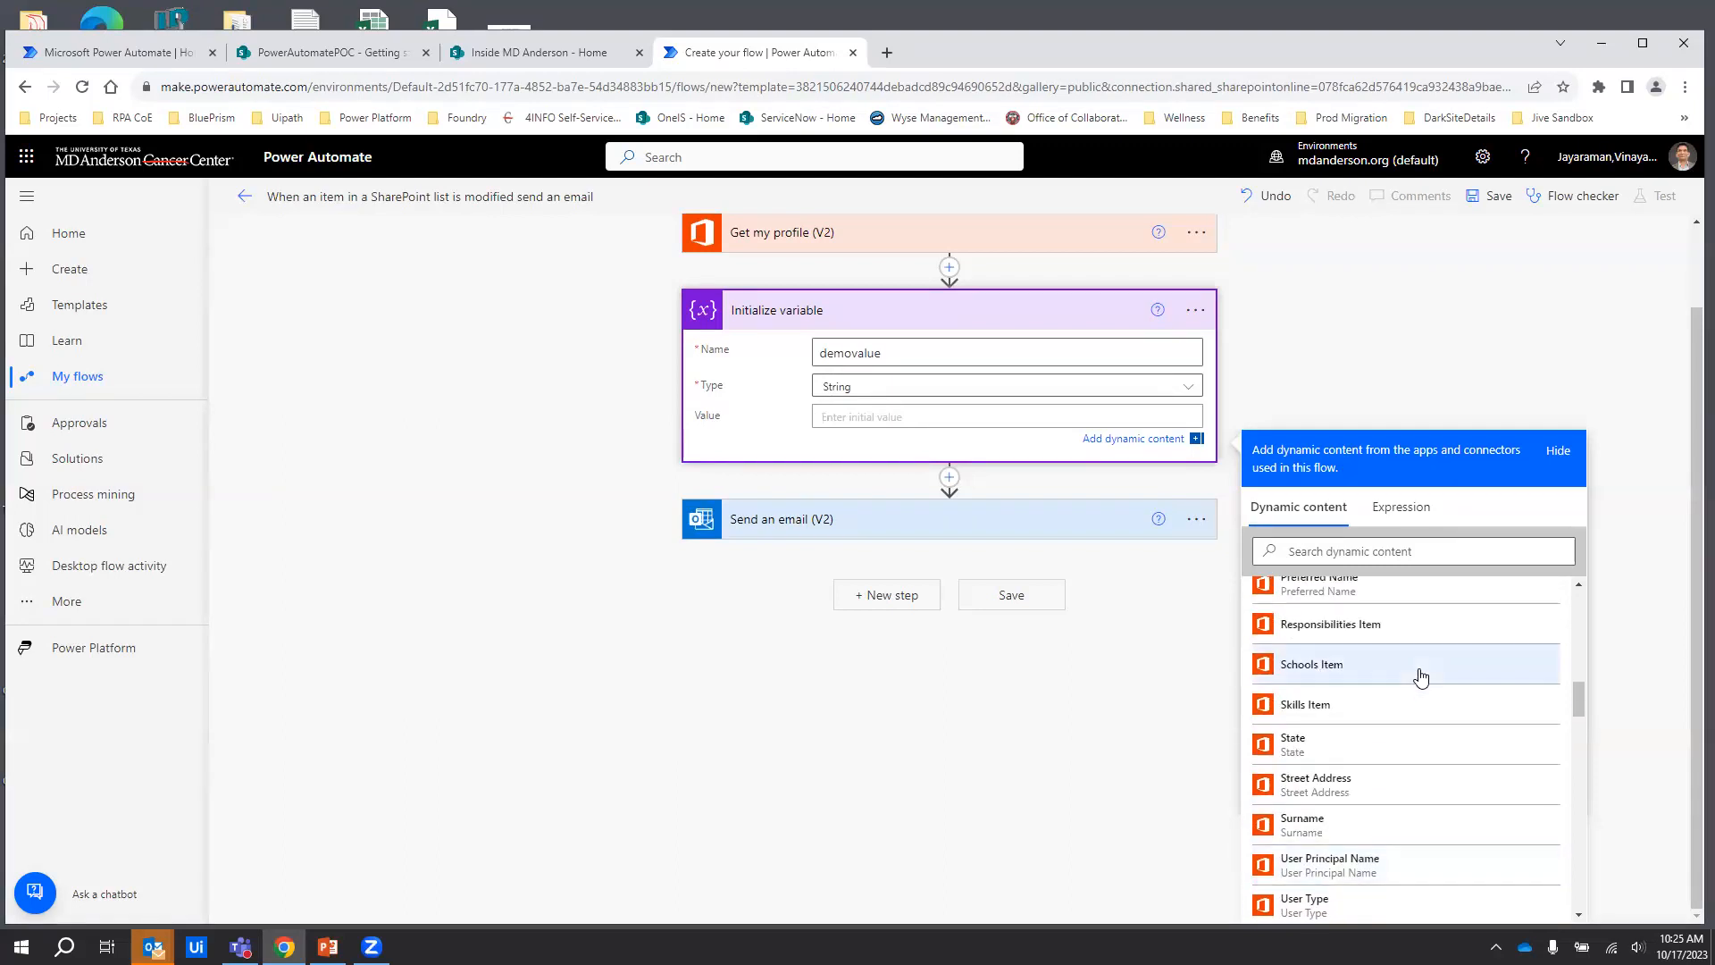
pyautogui.scroll(4, 1421, 677)
pyautogui.scroll(3, 1419, 677)
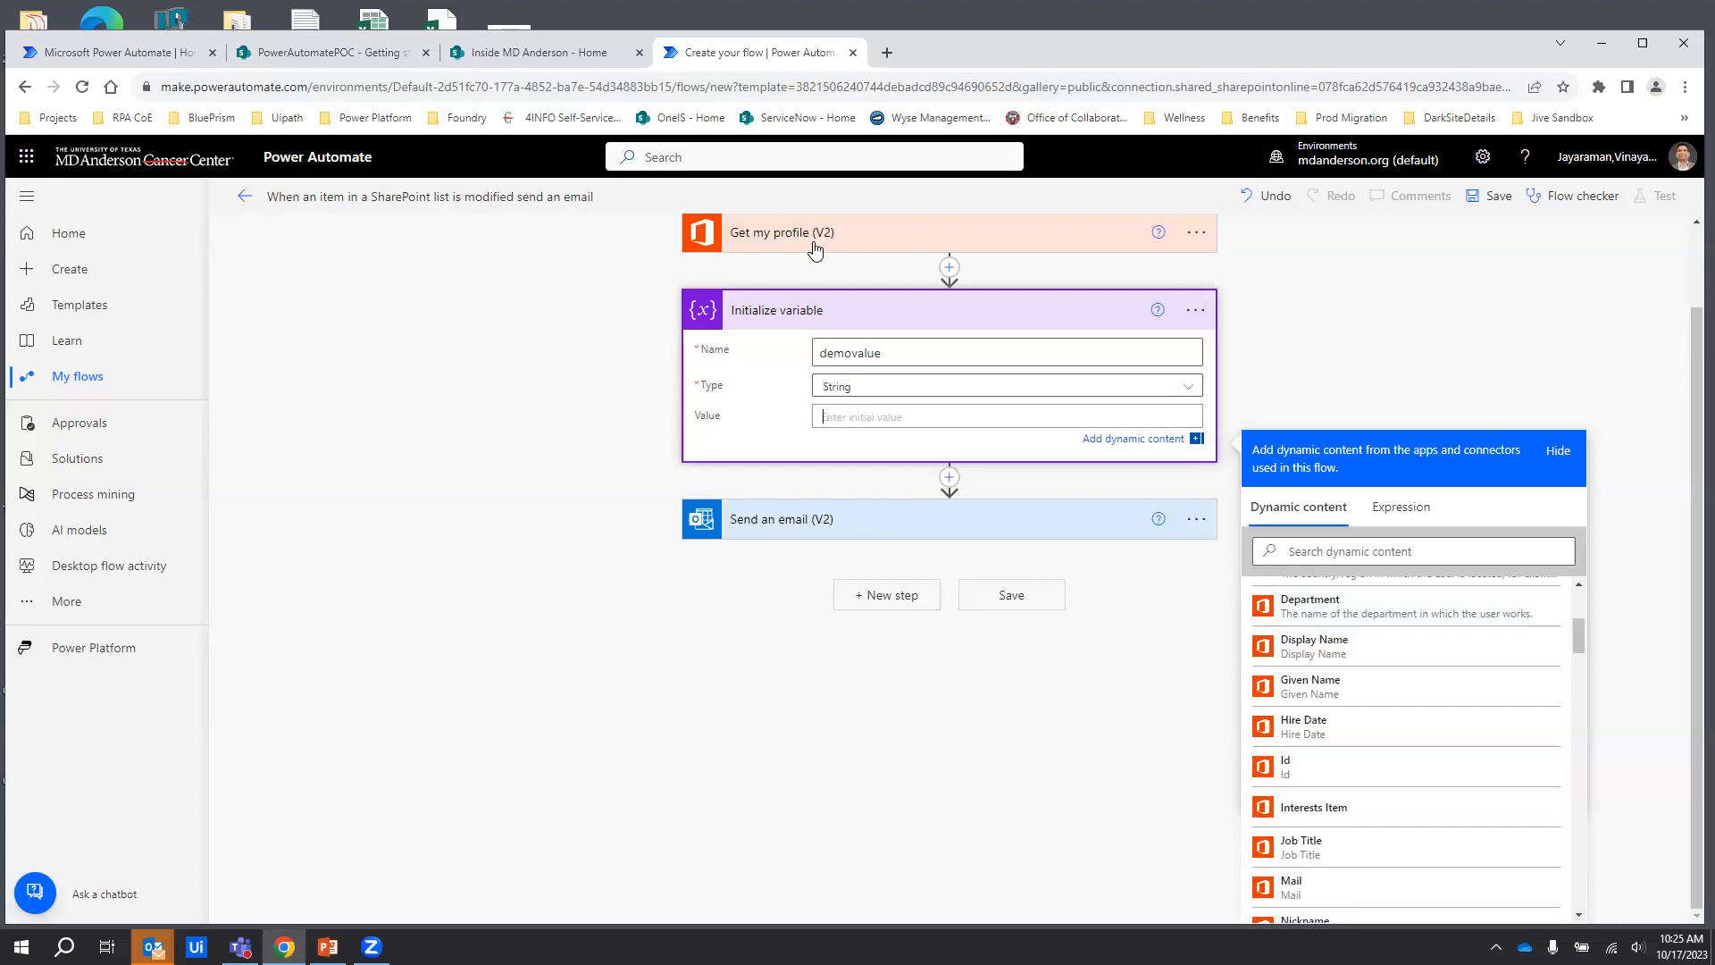
pyautogui.scroll(2, 1474, 658)
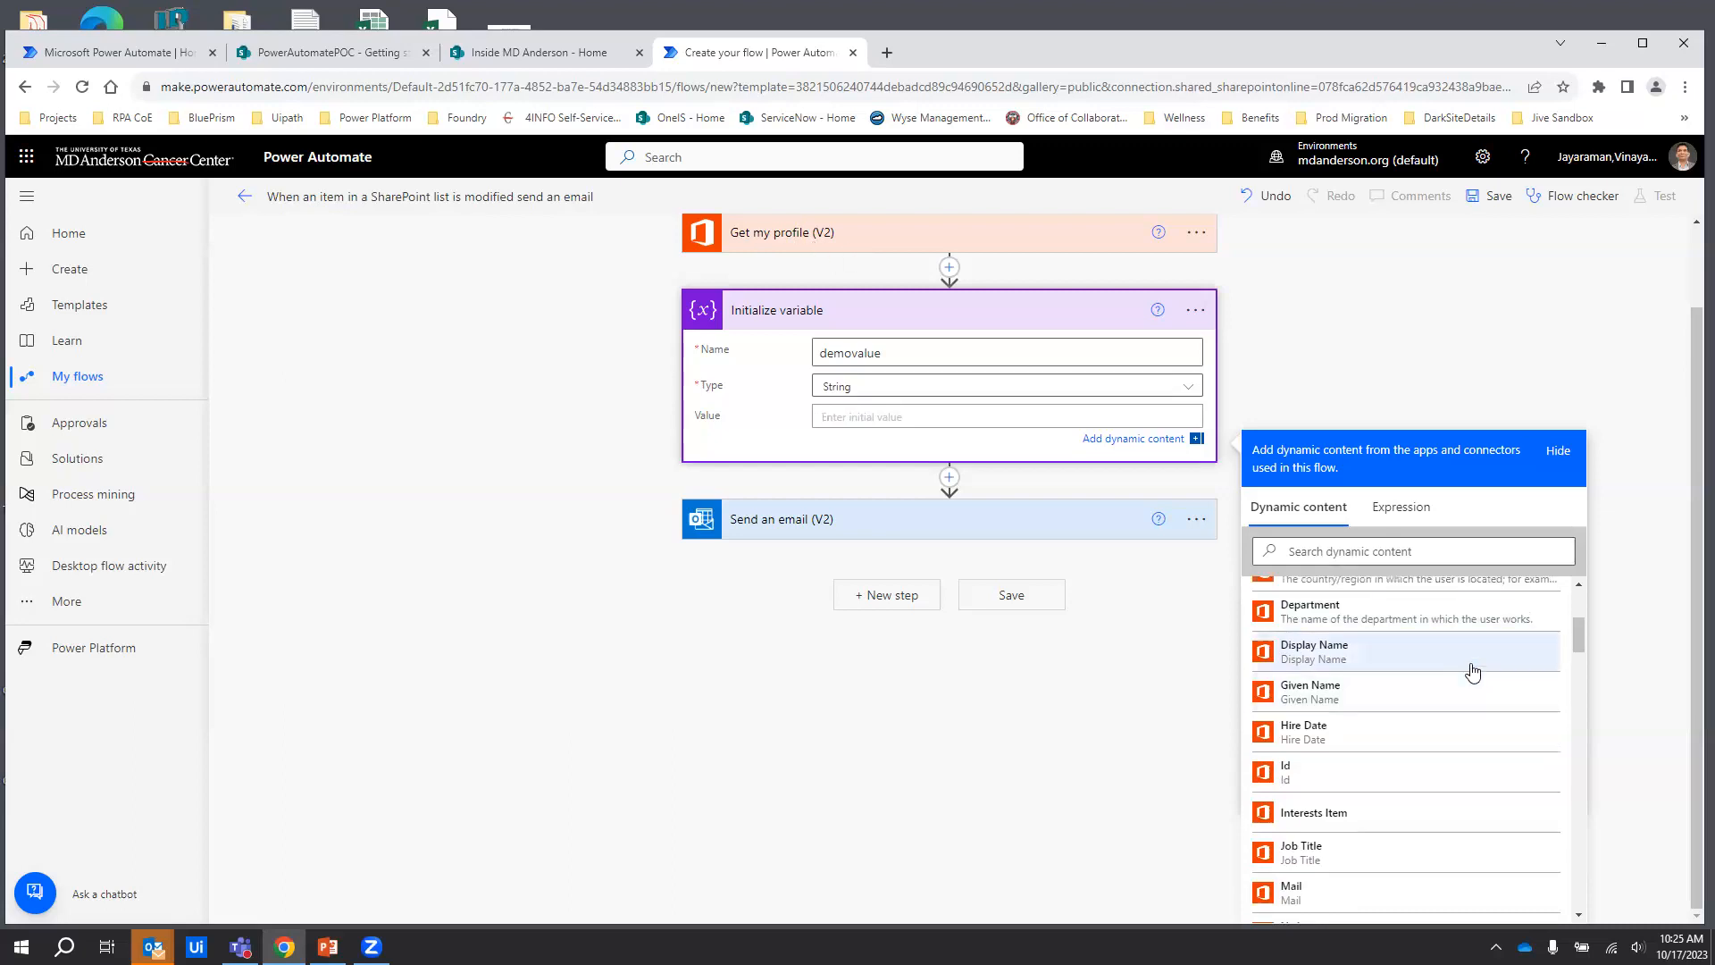
pyautogui.click(1543, 387)
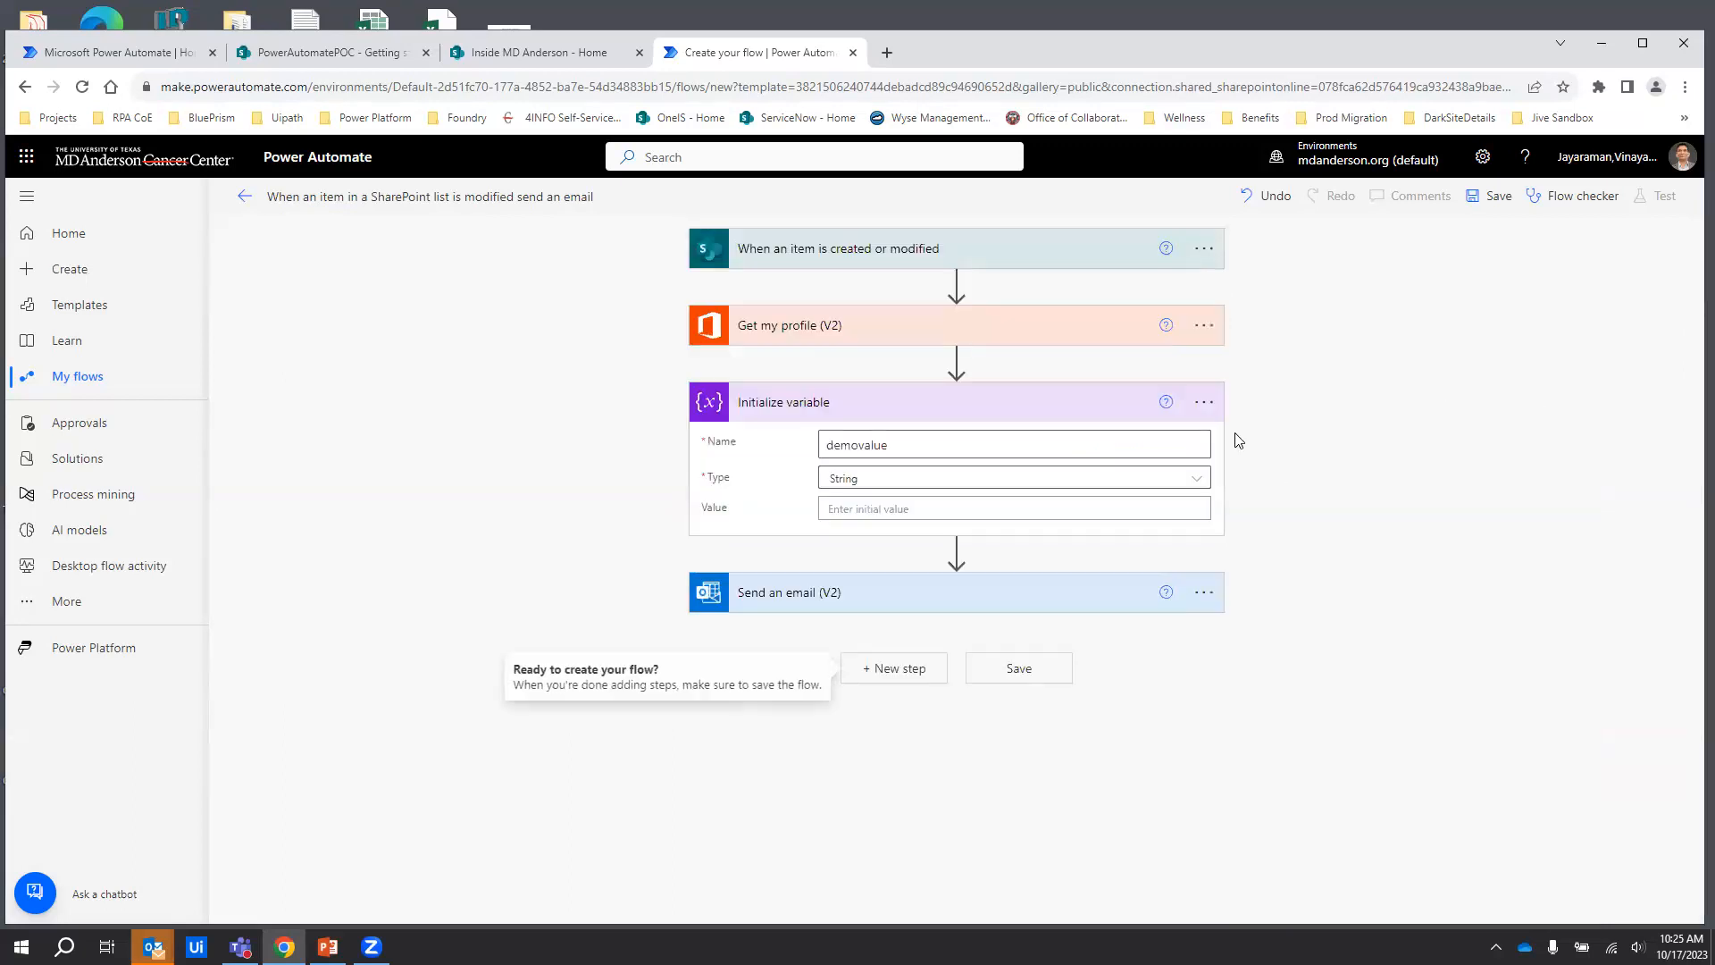
# Delete the "Initialize variable" action from the flow
pyautogui.click(1203, 403)
pyautogui.click(1290, 636)
pyautogui.click(858, 573)
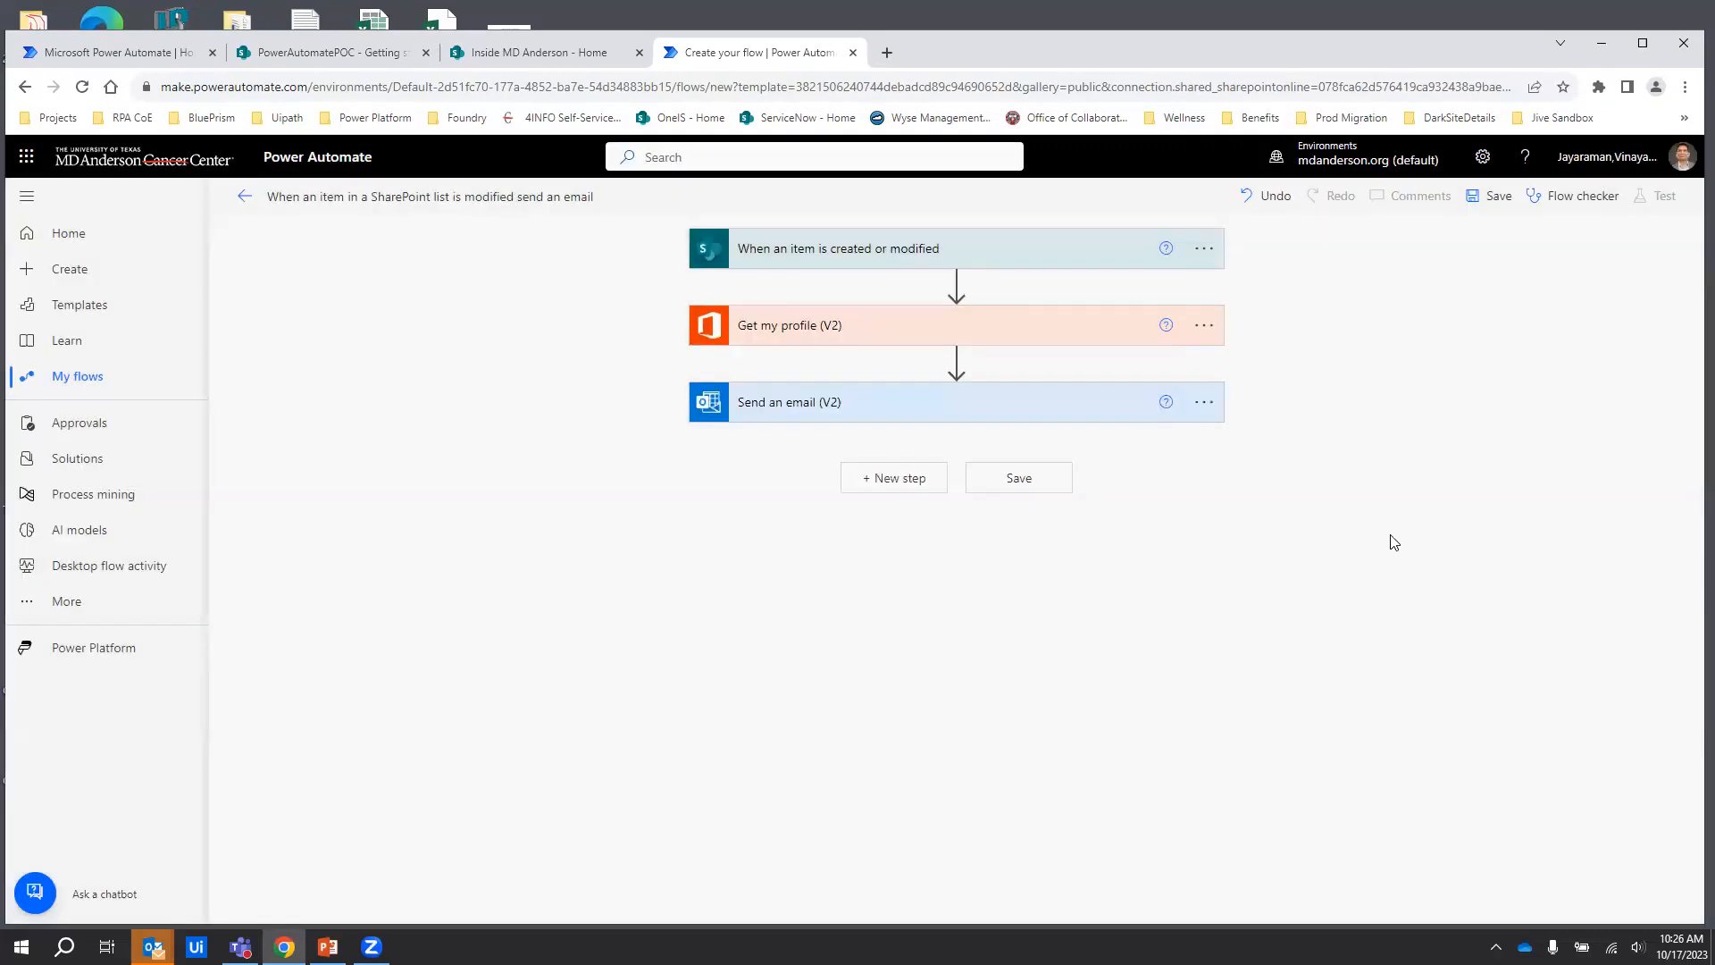
# Expand the "Send an email (V2)" action and the SharePoint trigger to review their settings, and save the flow
pyautogui.click(926, 405)
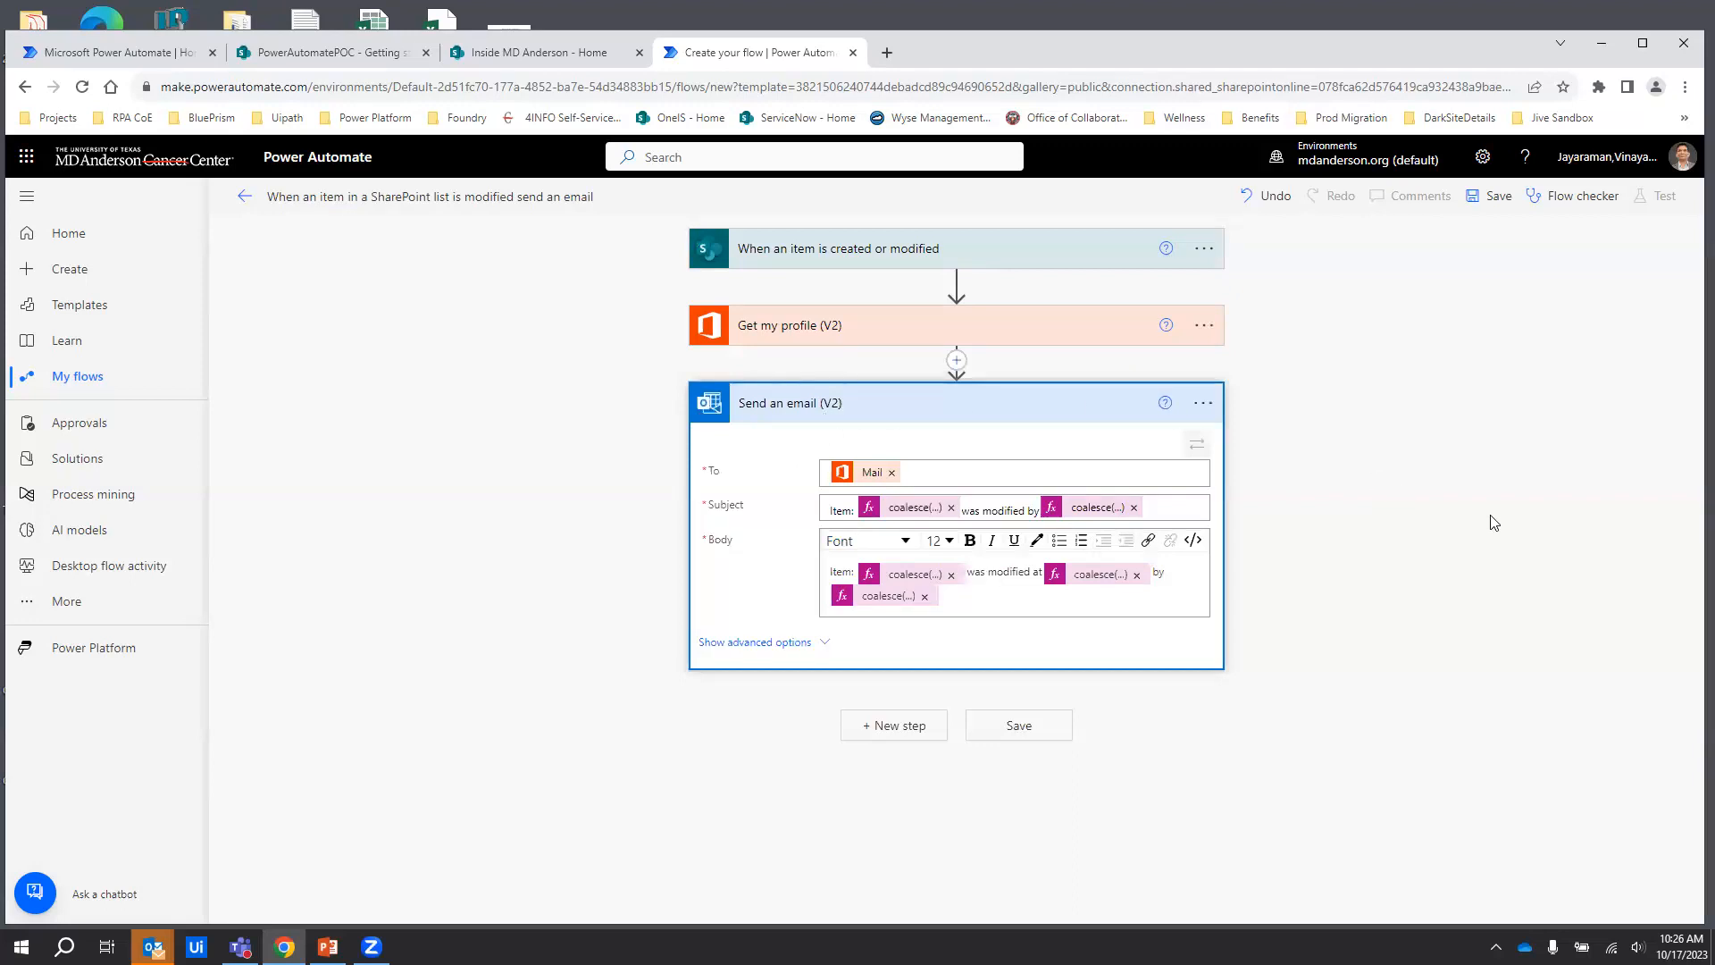
pyautogui.click(1042, 256)
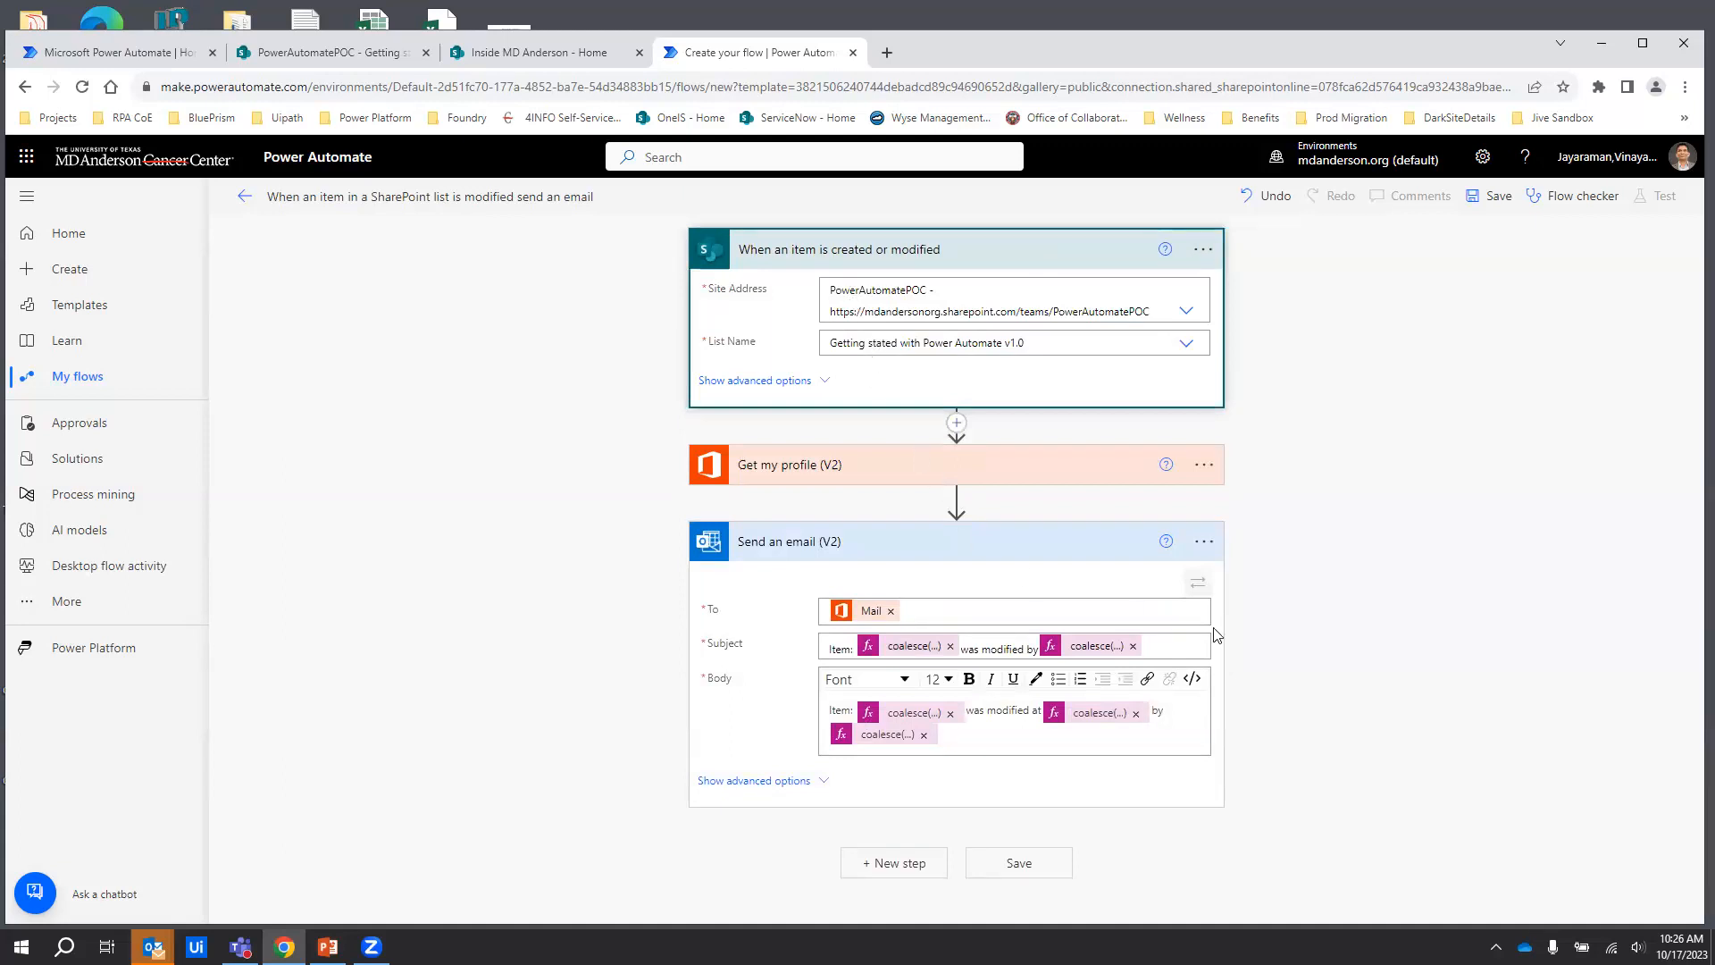
pyautogui.click(1490, 195)
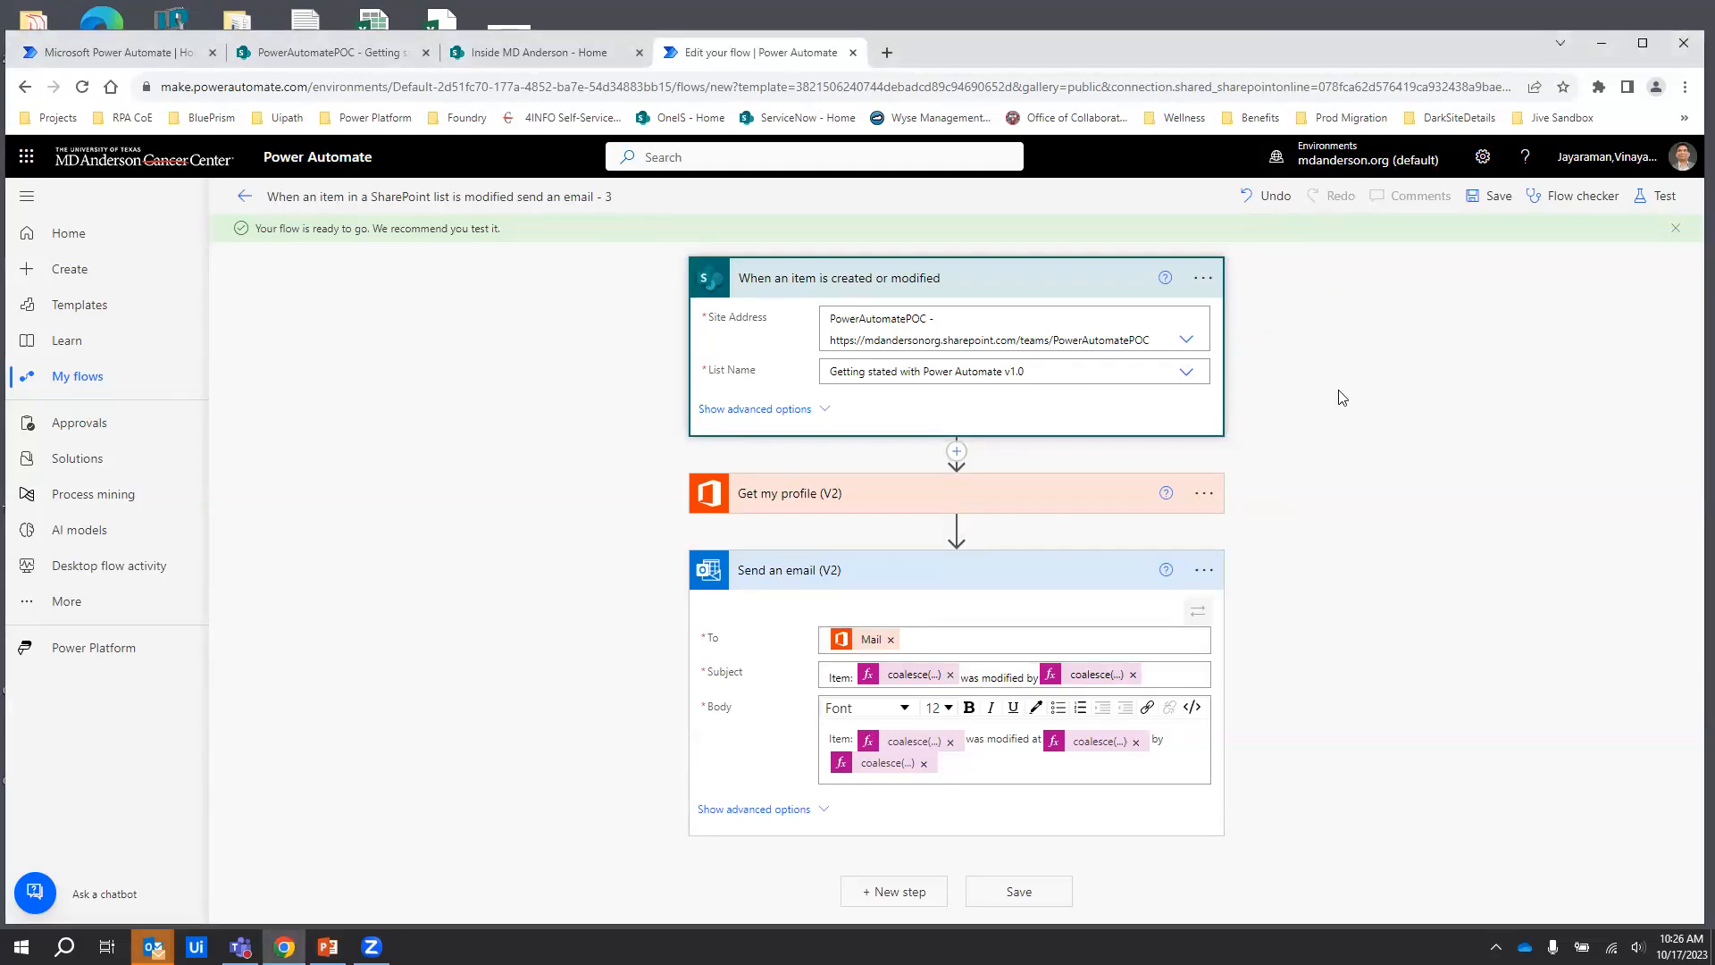
# Check the saved flow for errors and warnings, and start a manual test of it
pyautogui.click(1579, 197)
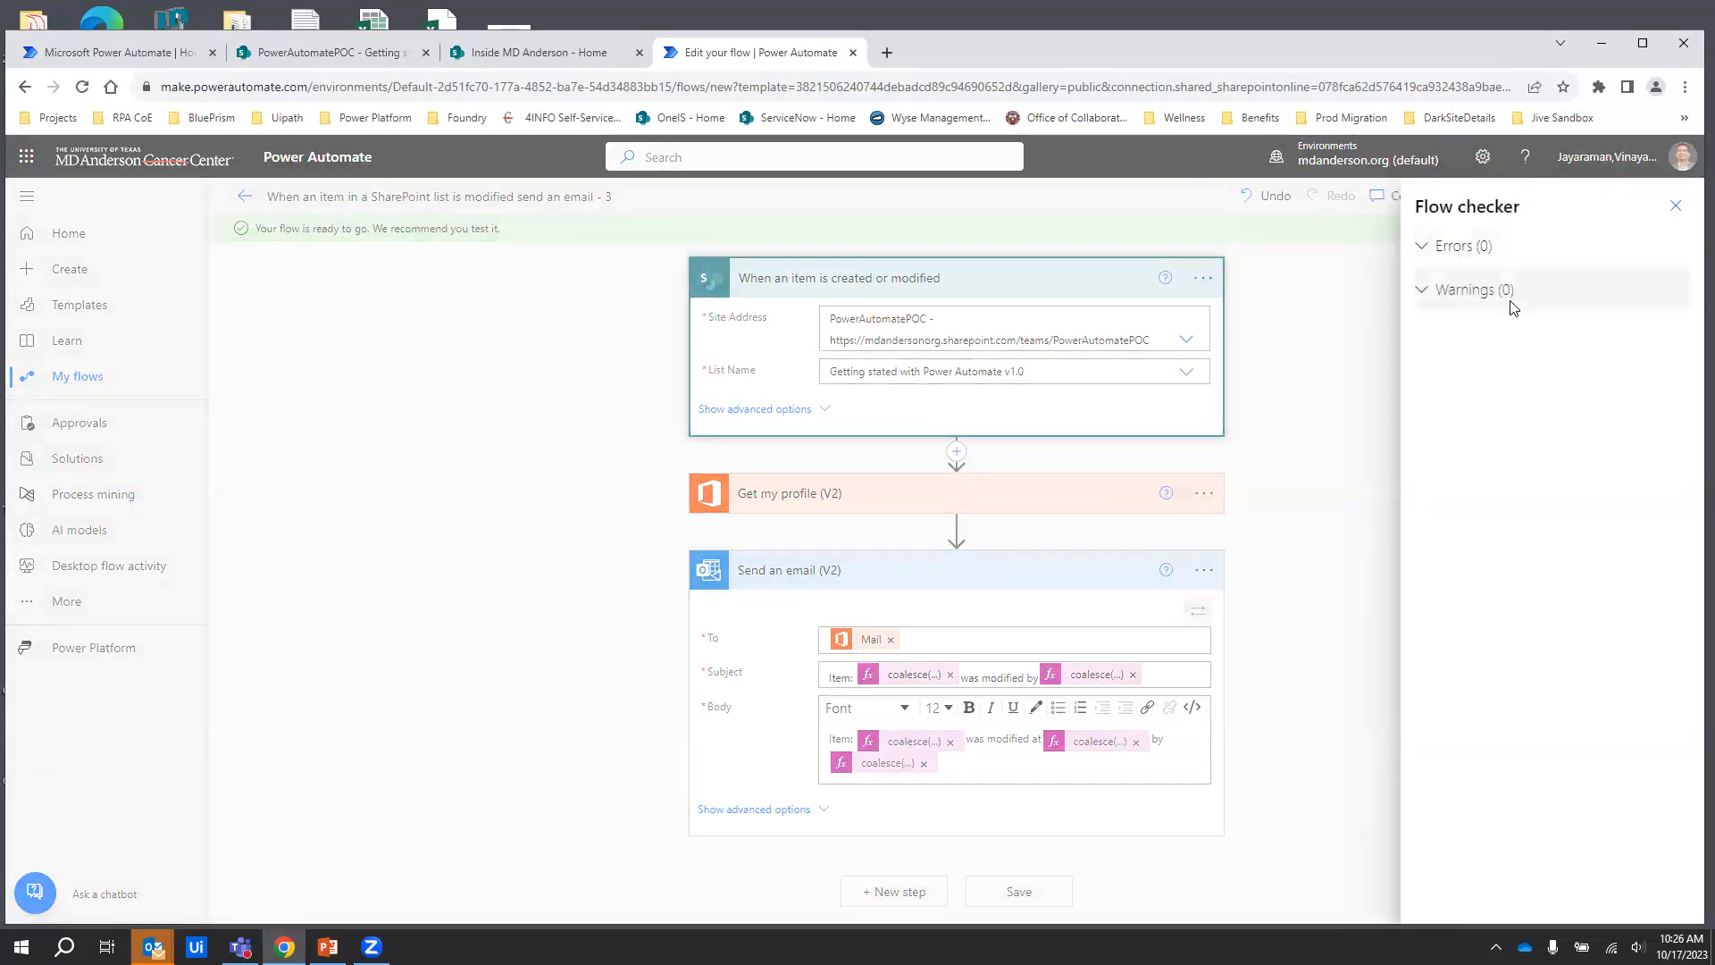
pyautogui.click(1676, 206)
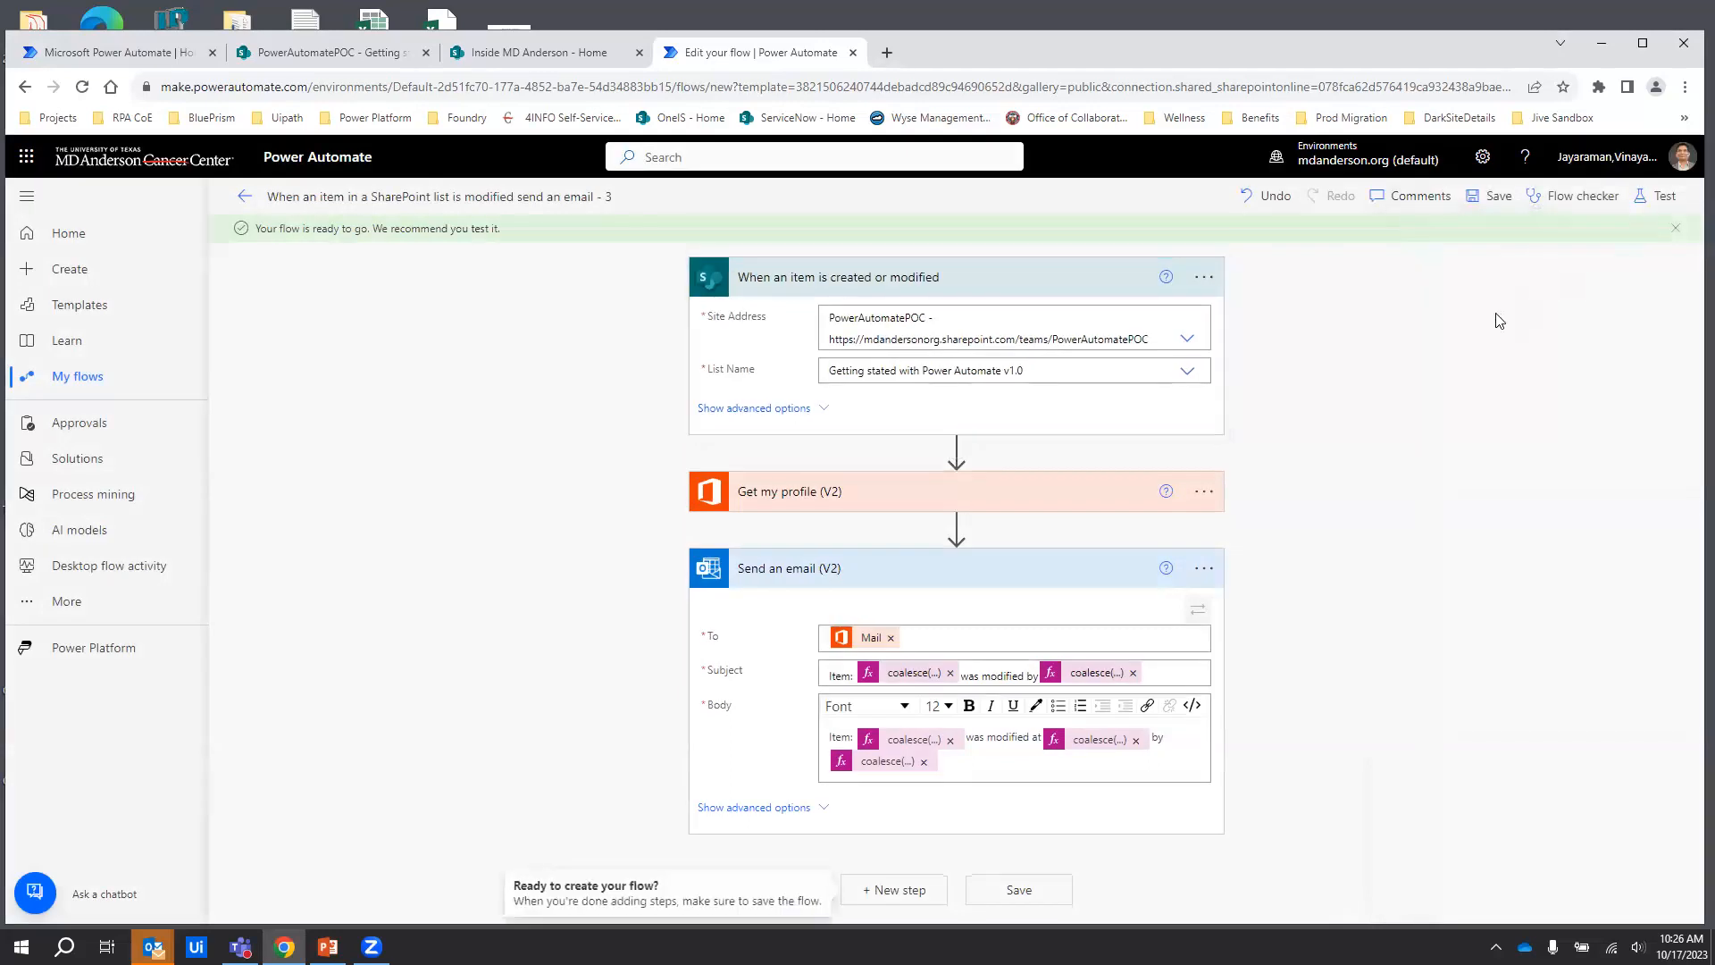
pyautogui.click(1659, 195)
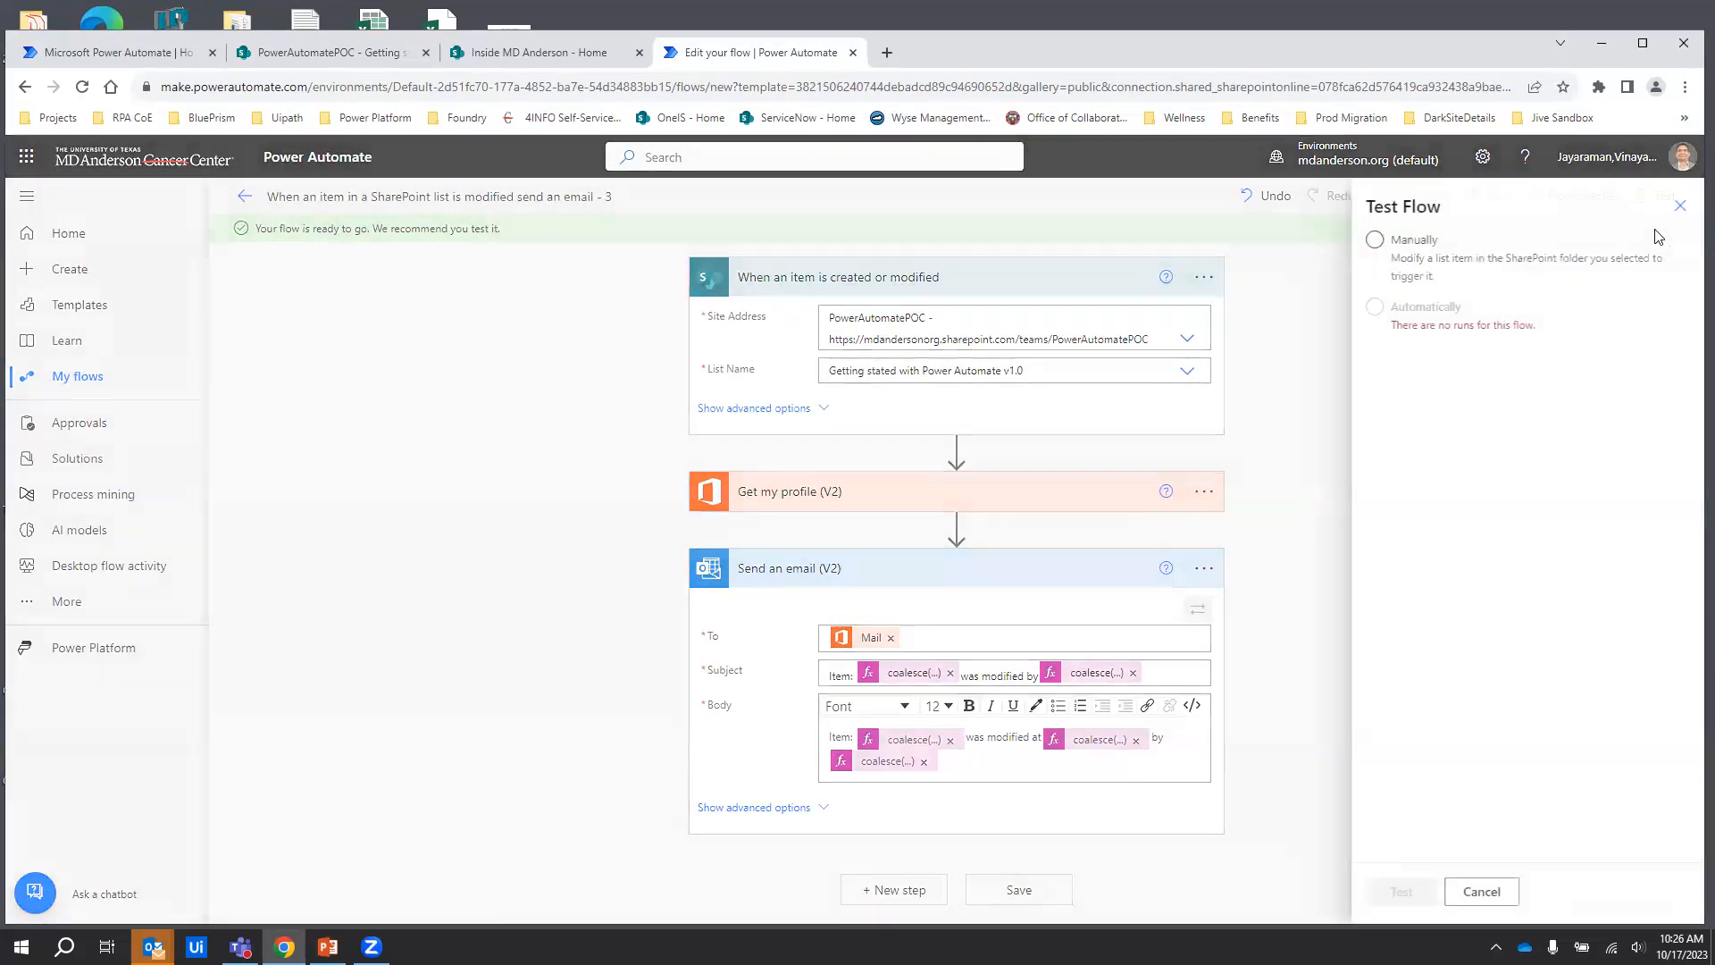
pyautogui.click(1375, 243)
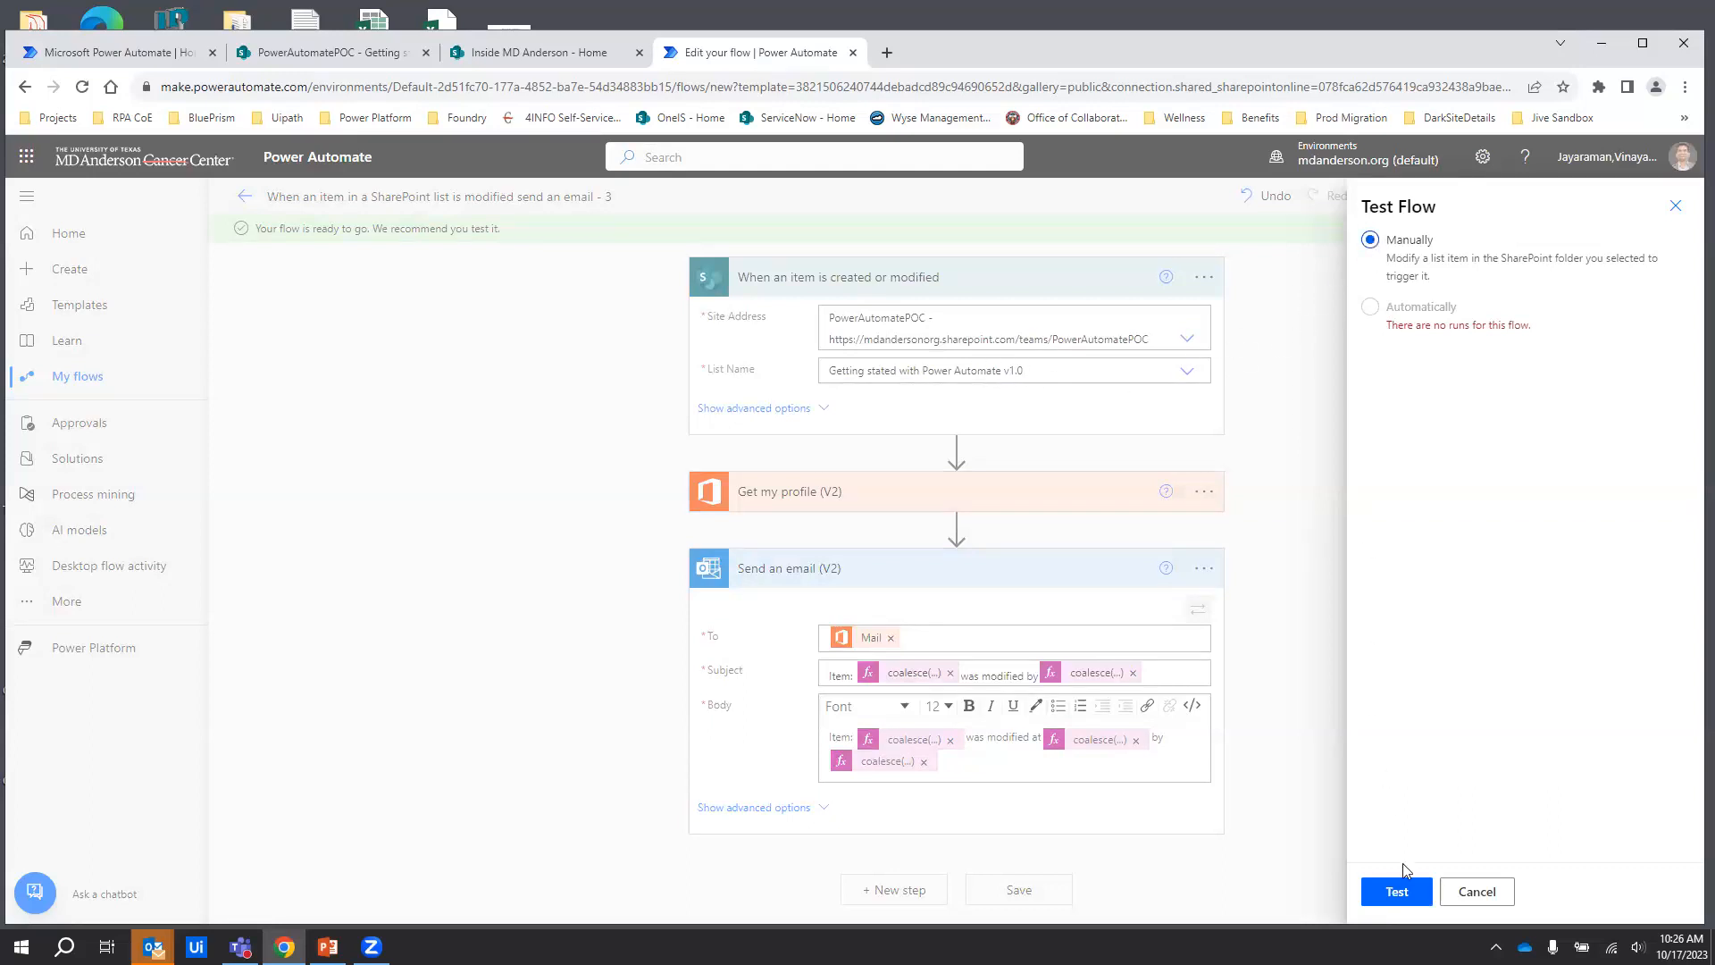
pyautogui.click(1400, 895)
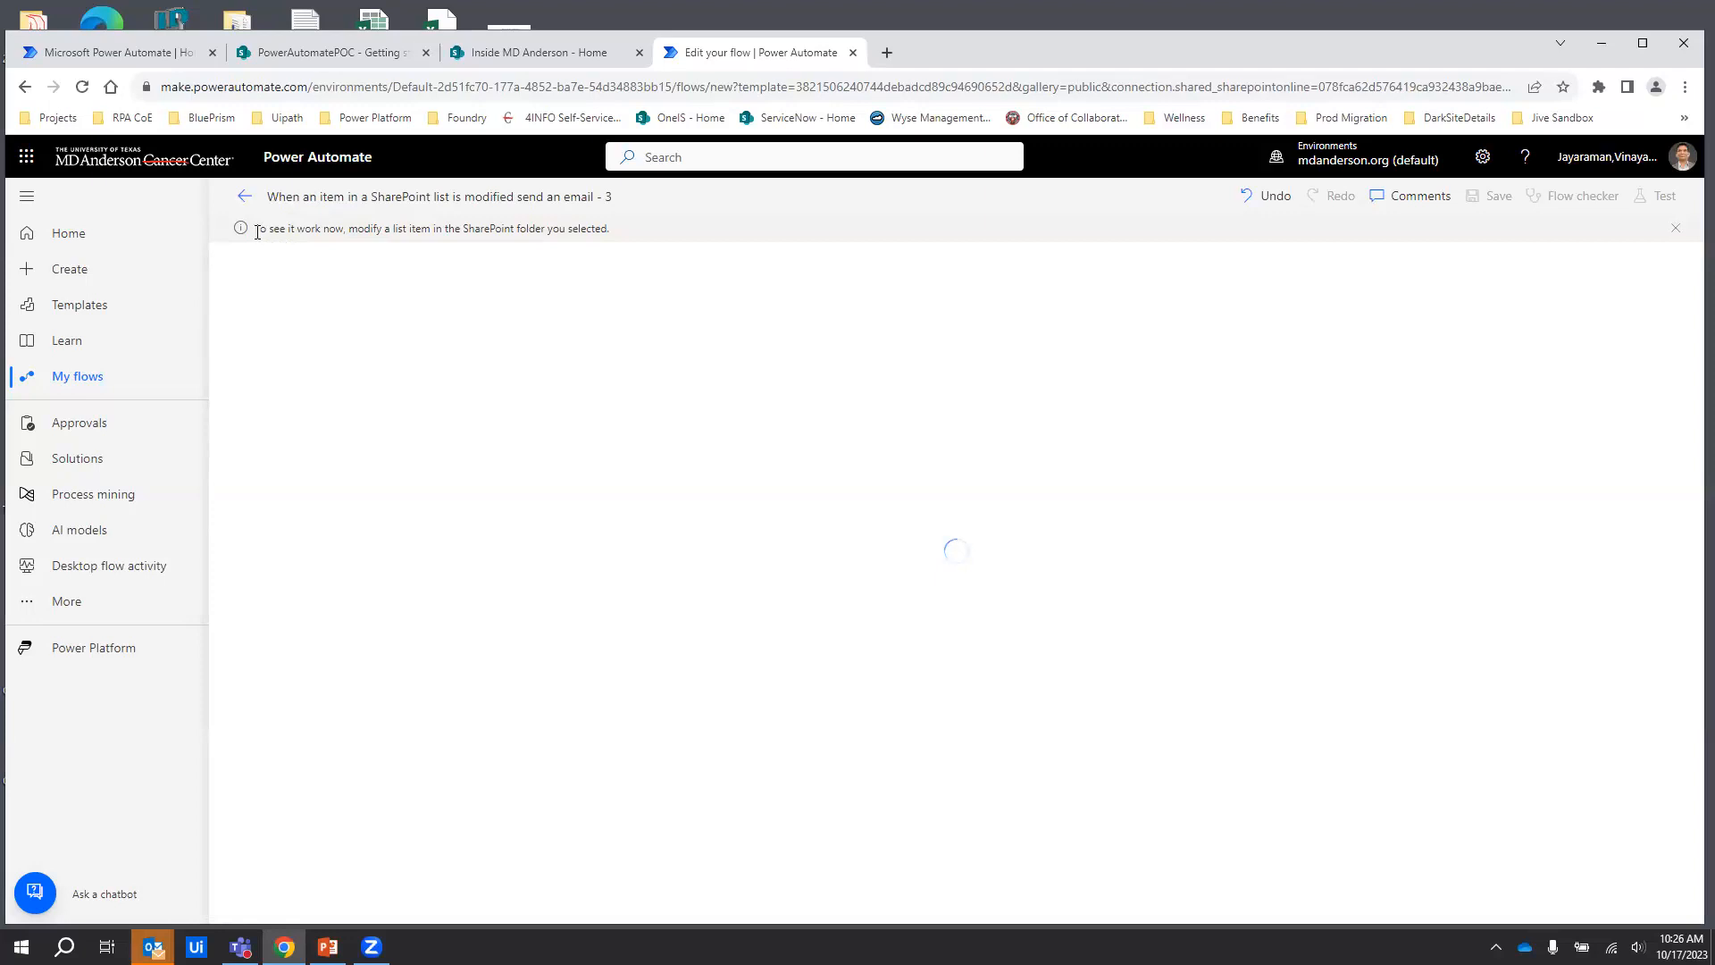
pyautogui.moveTo(259, 232); pyautogui.dragTo(621, 246)
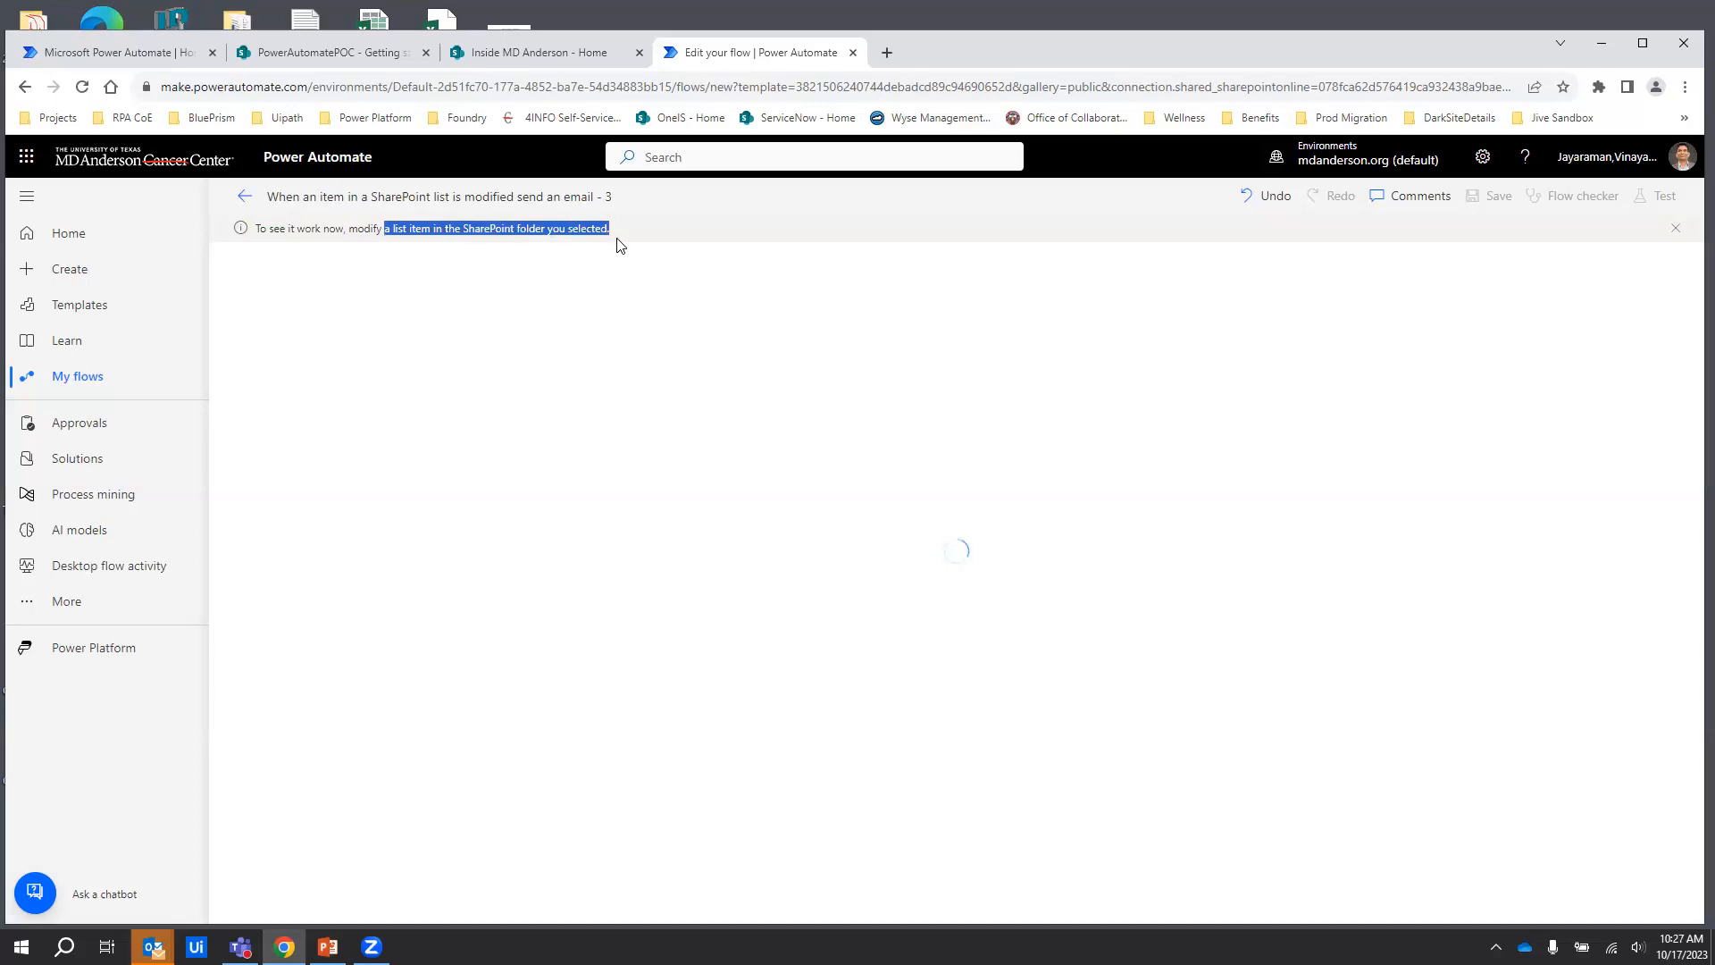
pyautogui.click(1558, 587)
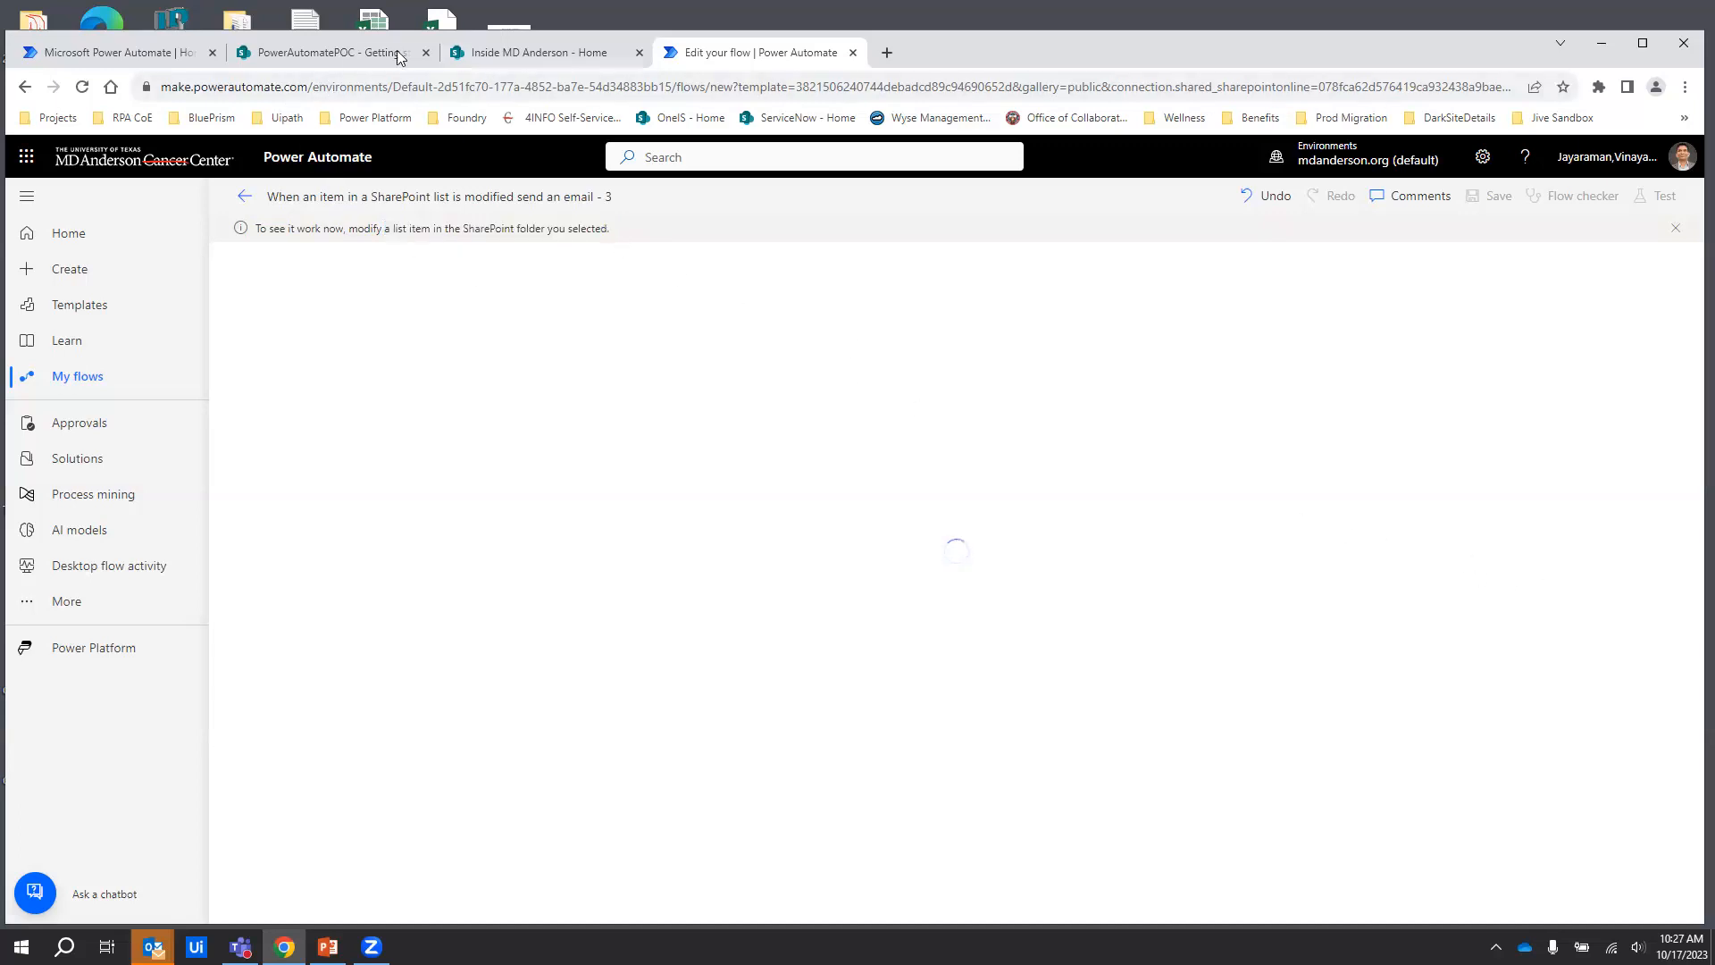
# Add an item titled "Demo value 2" to the SharePoint list "Getting stated with Power Automate v1.0" to trigger the flow
pyautogui.click(346, 54)
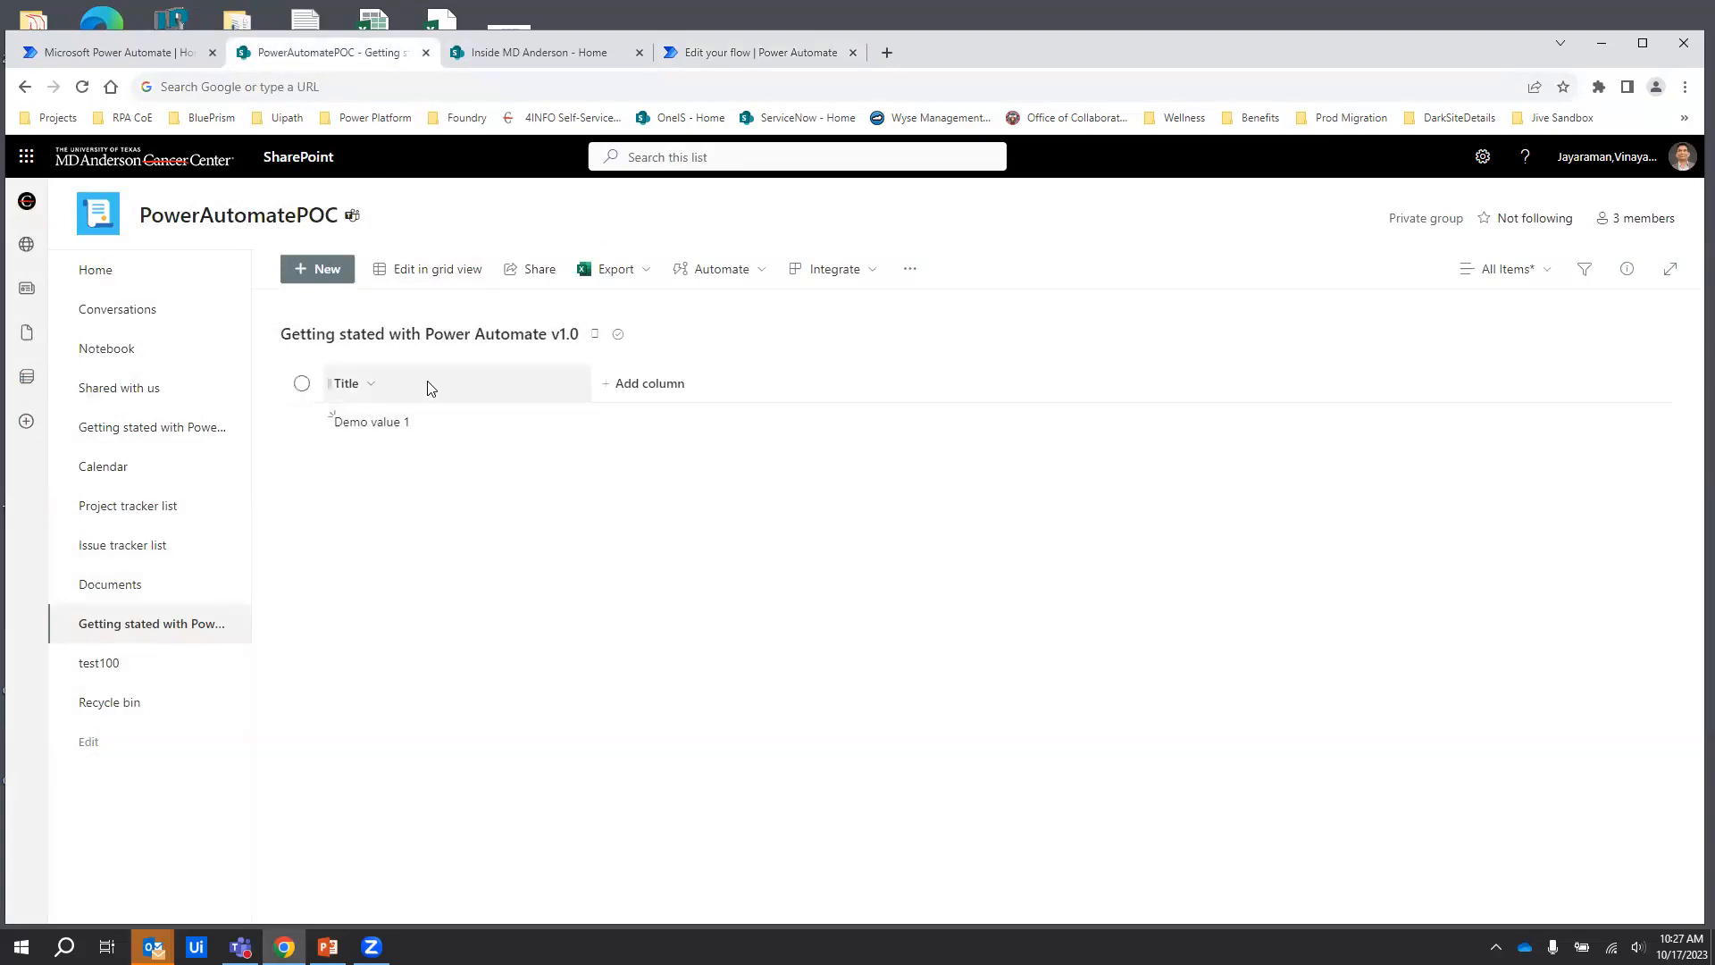
pyautogui.click(314, 268)
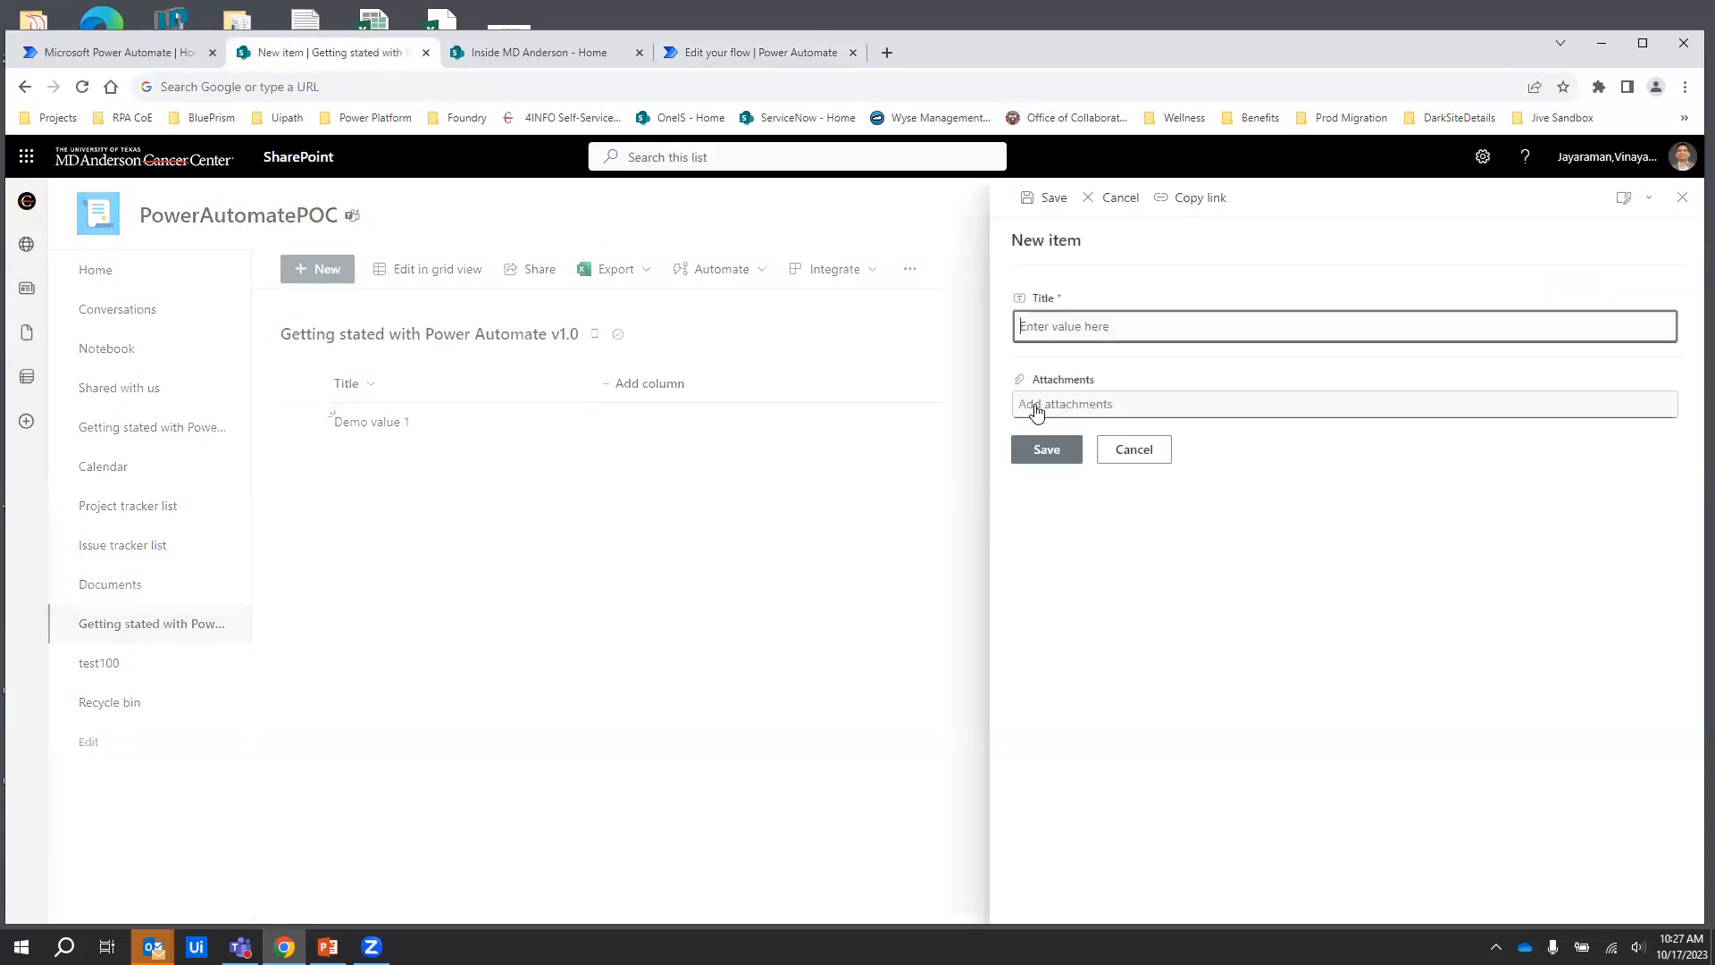
pyautogui.write('Demo value 2')
pyautogui.click(1042, 449)
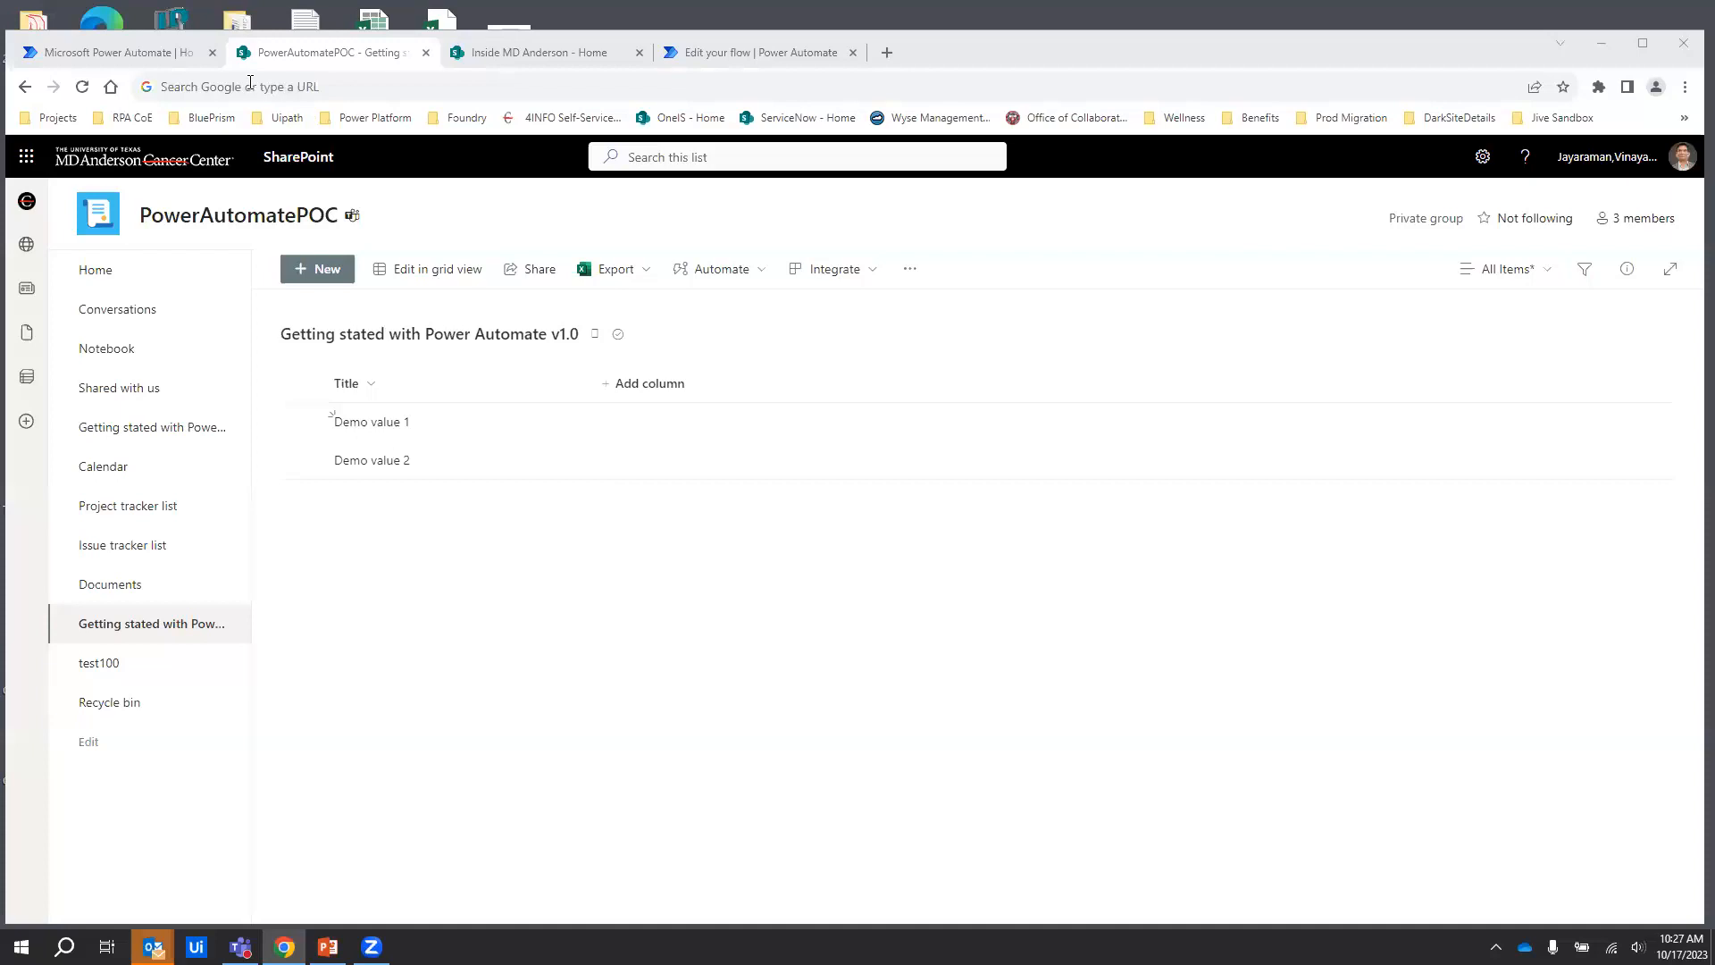
# Return to the flow's test run and examine the inputs and outputs of the trigger, "Get my profile (V2)" and "Send an email (V2)"
pyautogui.click(668, 57)
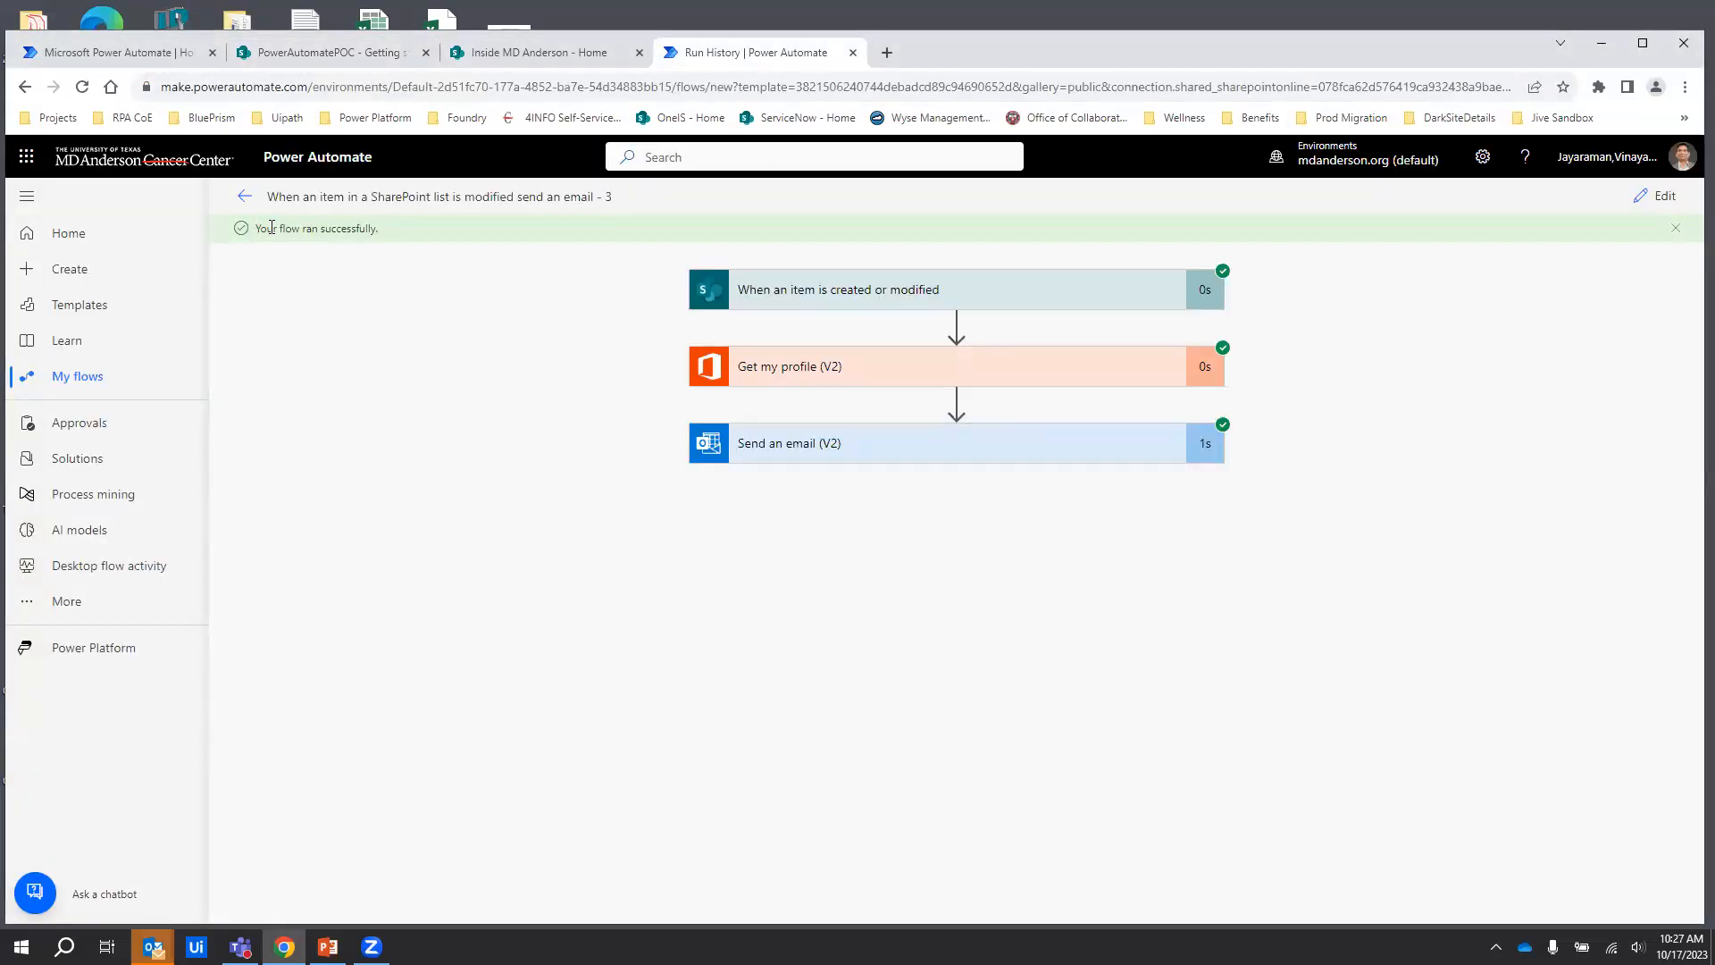
pyautogui.moveTo(255, 228); pyautogui.dragTo(416, 231)
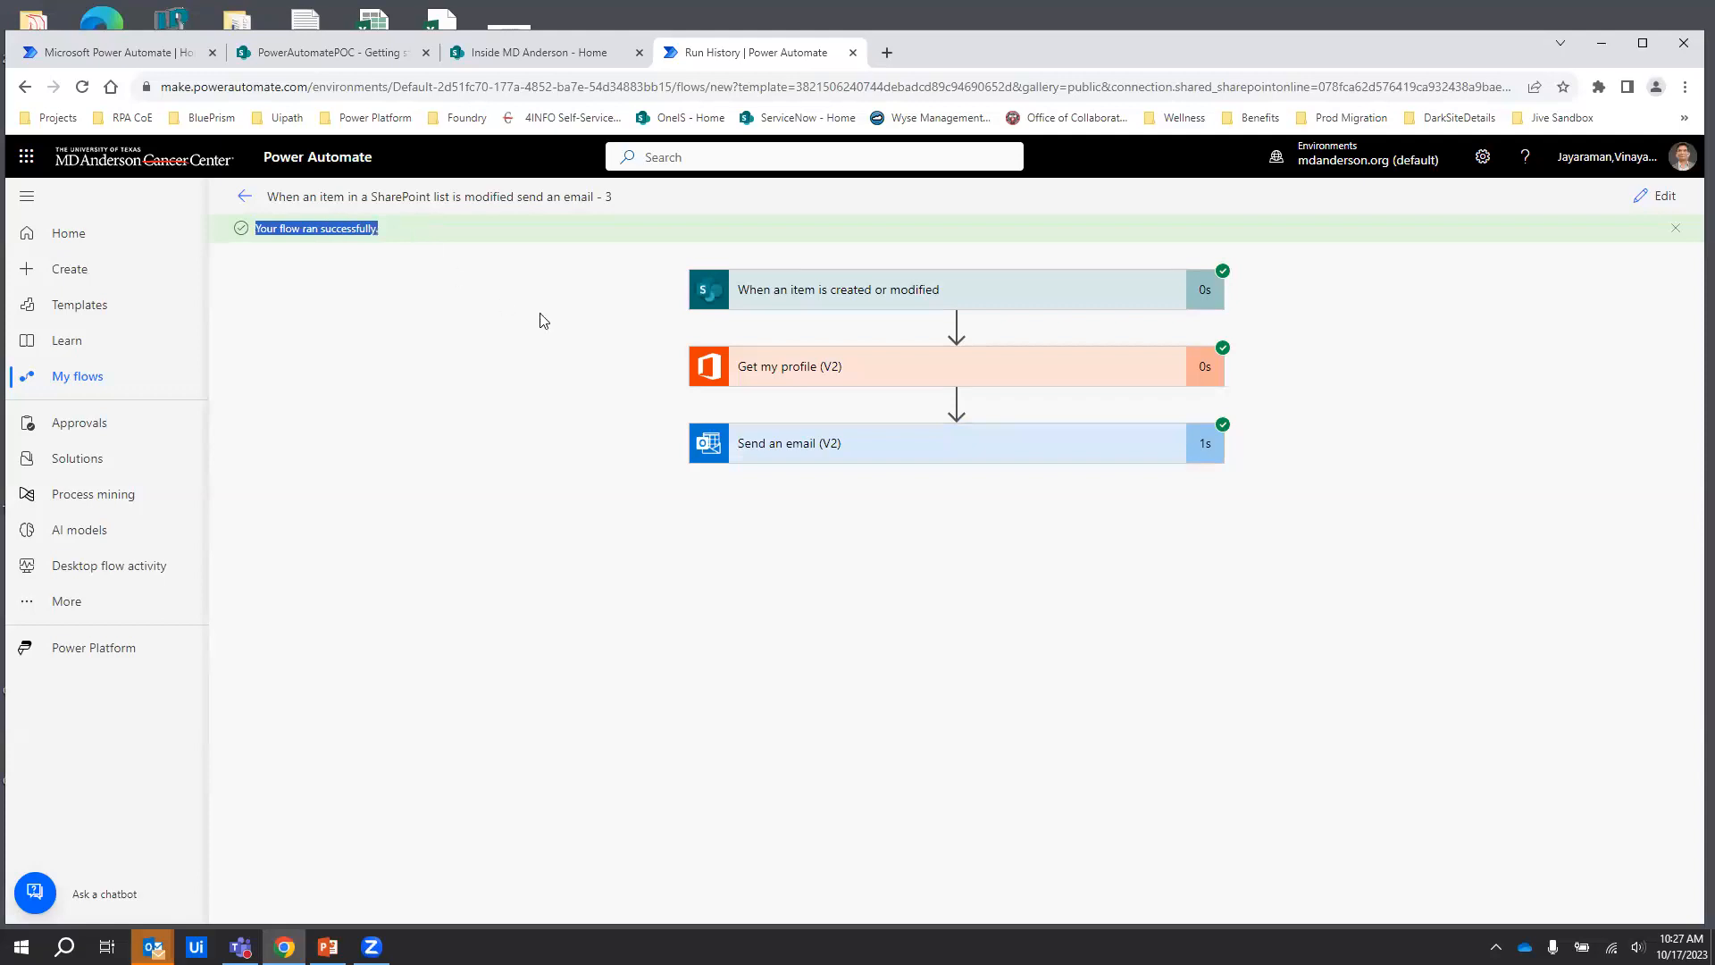
pyautogui.click(1025, 300)
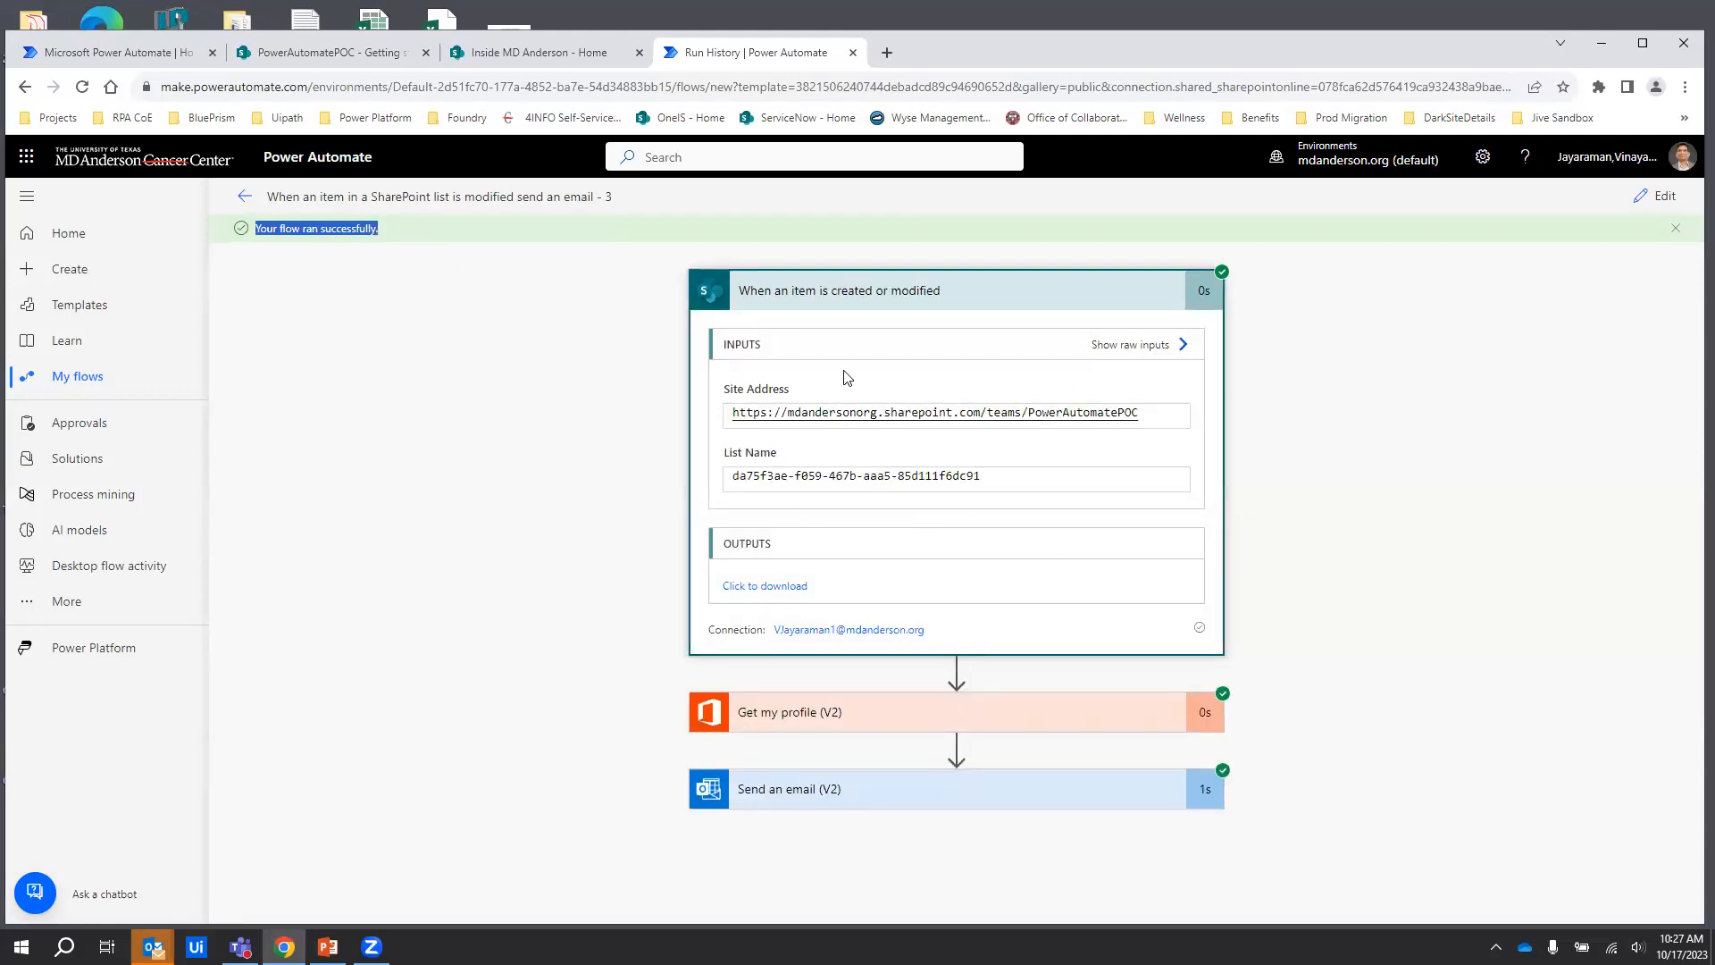
pyautogui.scroll(-7, 1376, 670)
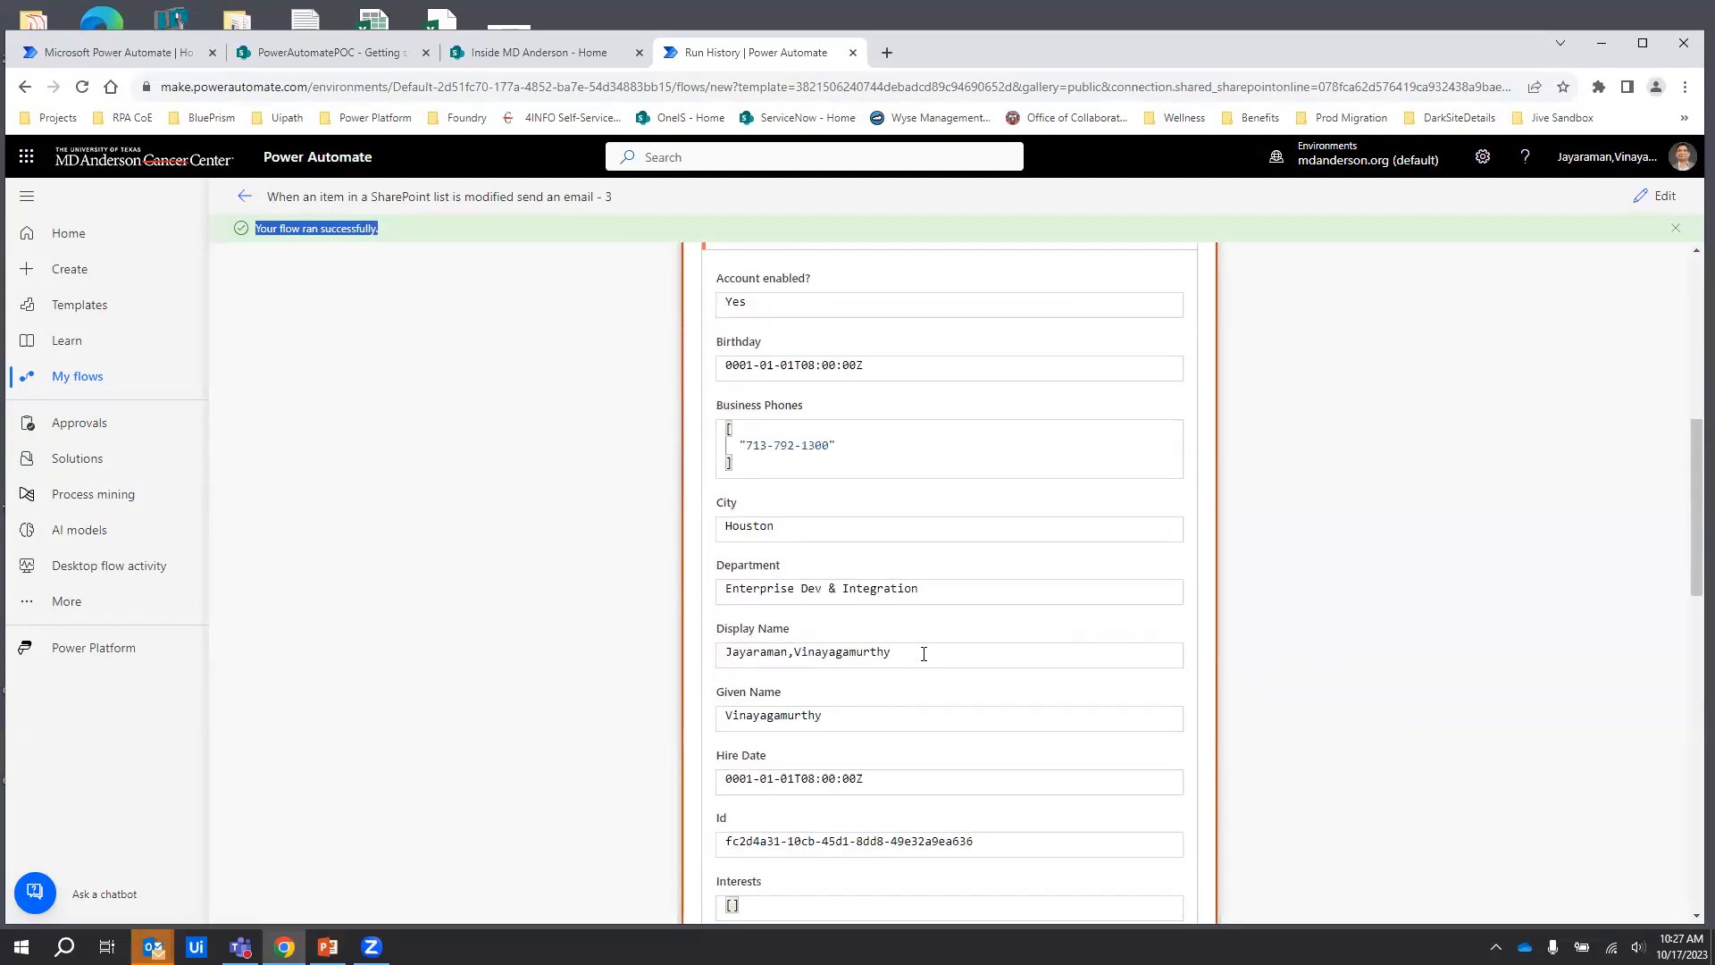
pyautogui.scroll(-4, 1474, 640)
pyautogui.scroll(-9, 1474, 641)
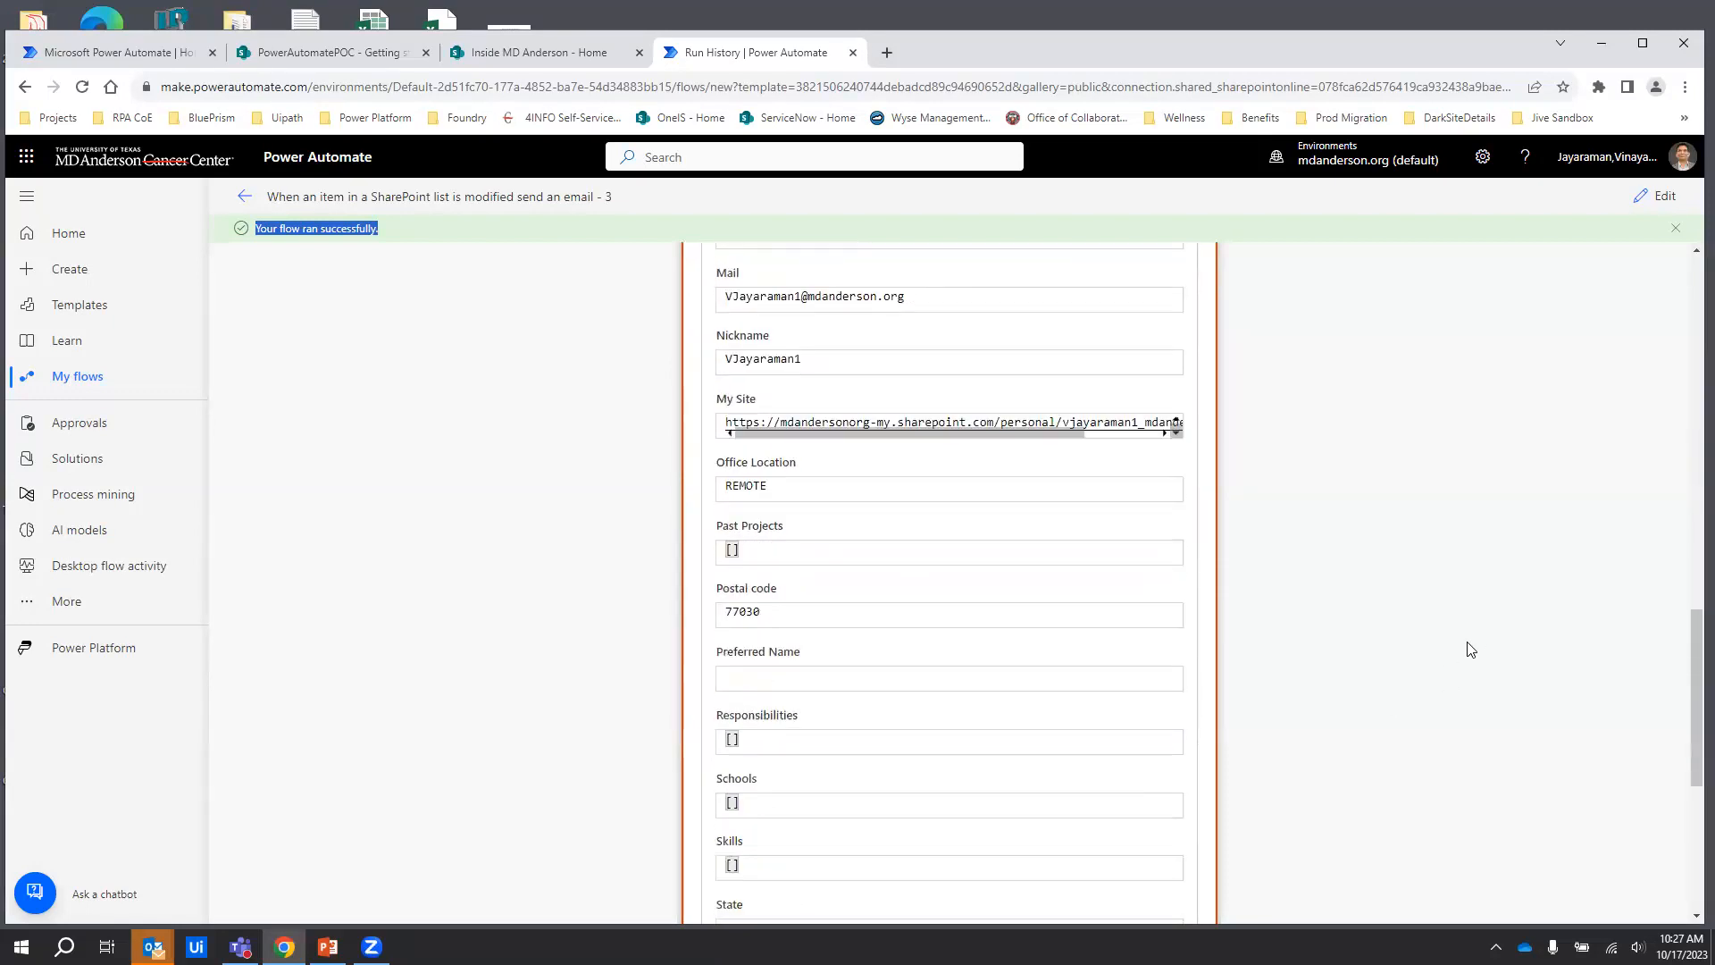
pyautogui.click(902, 856)
pyautogui.scroll(-5, 1376, 687)
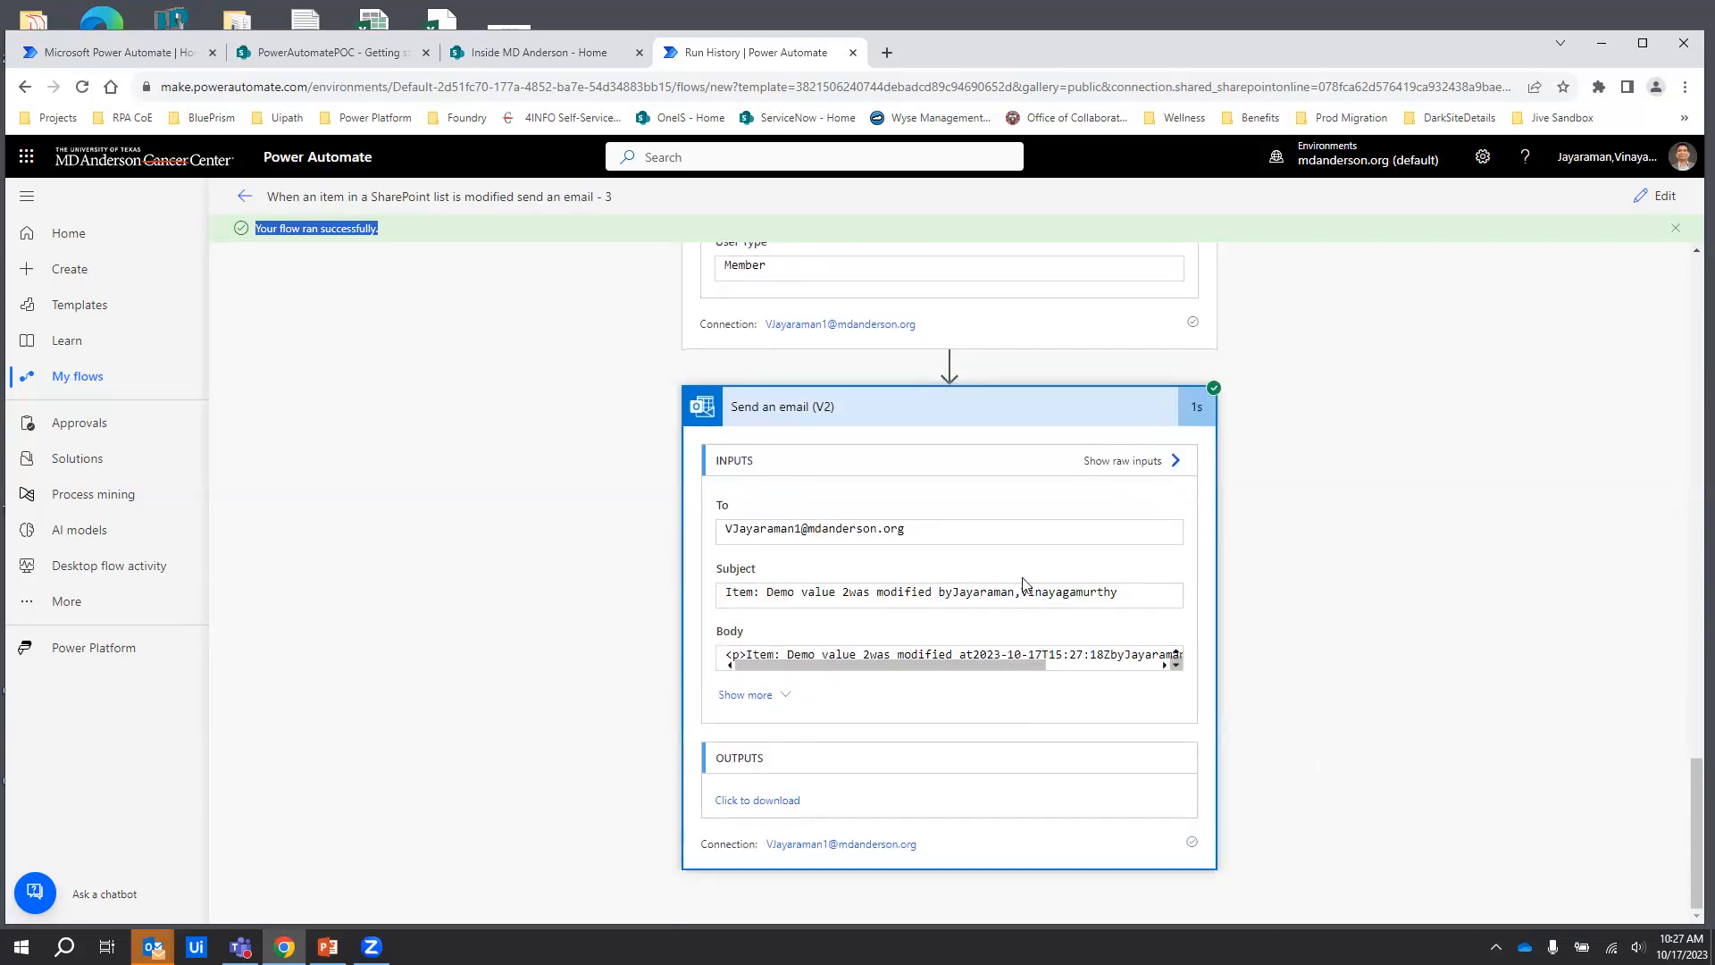
pyautogui.moveTo(895, 530); pyautogui.dragTo(706, 530)
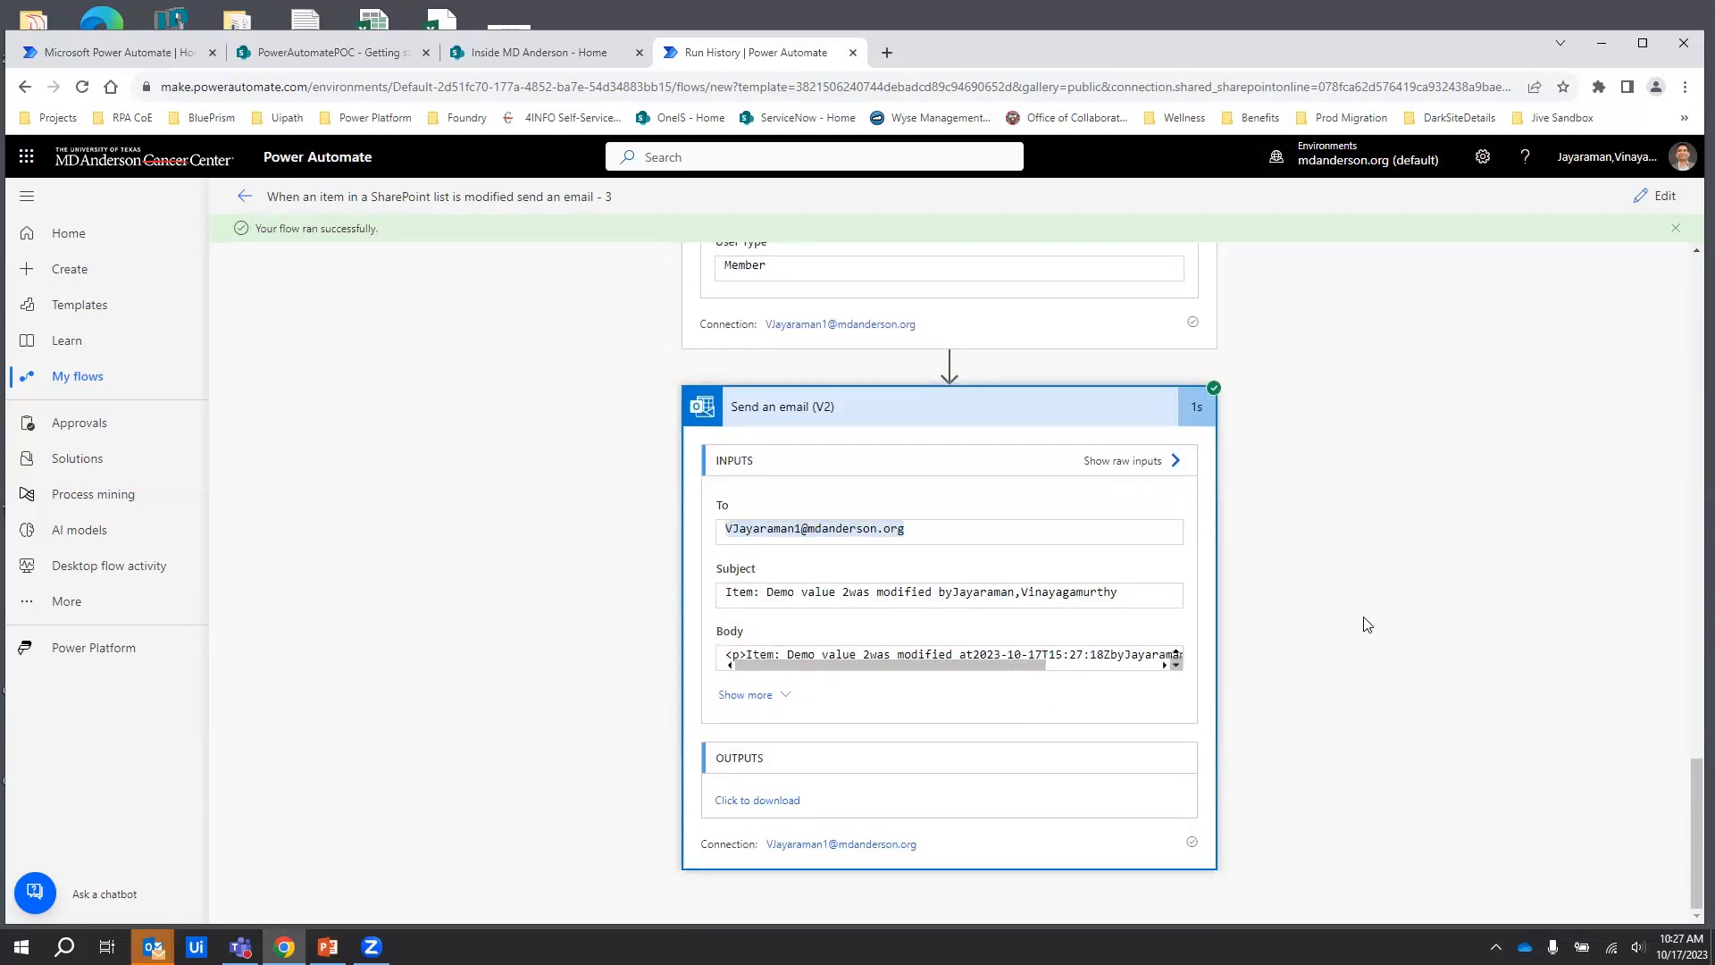
pyautogui.scroll(12, 1365, 622)
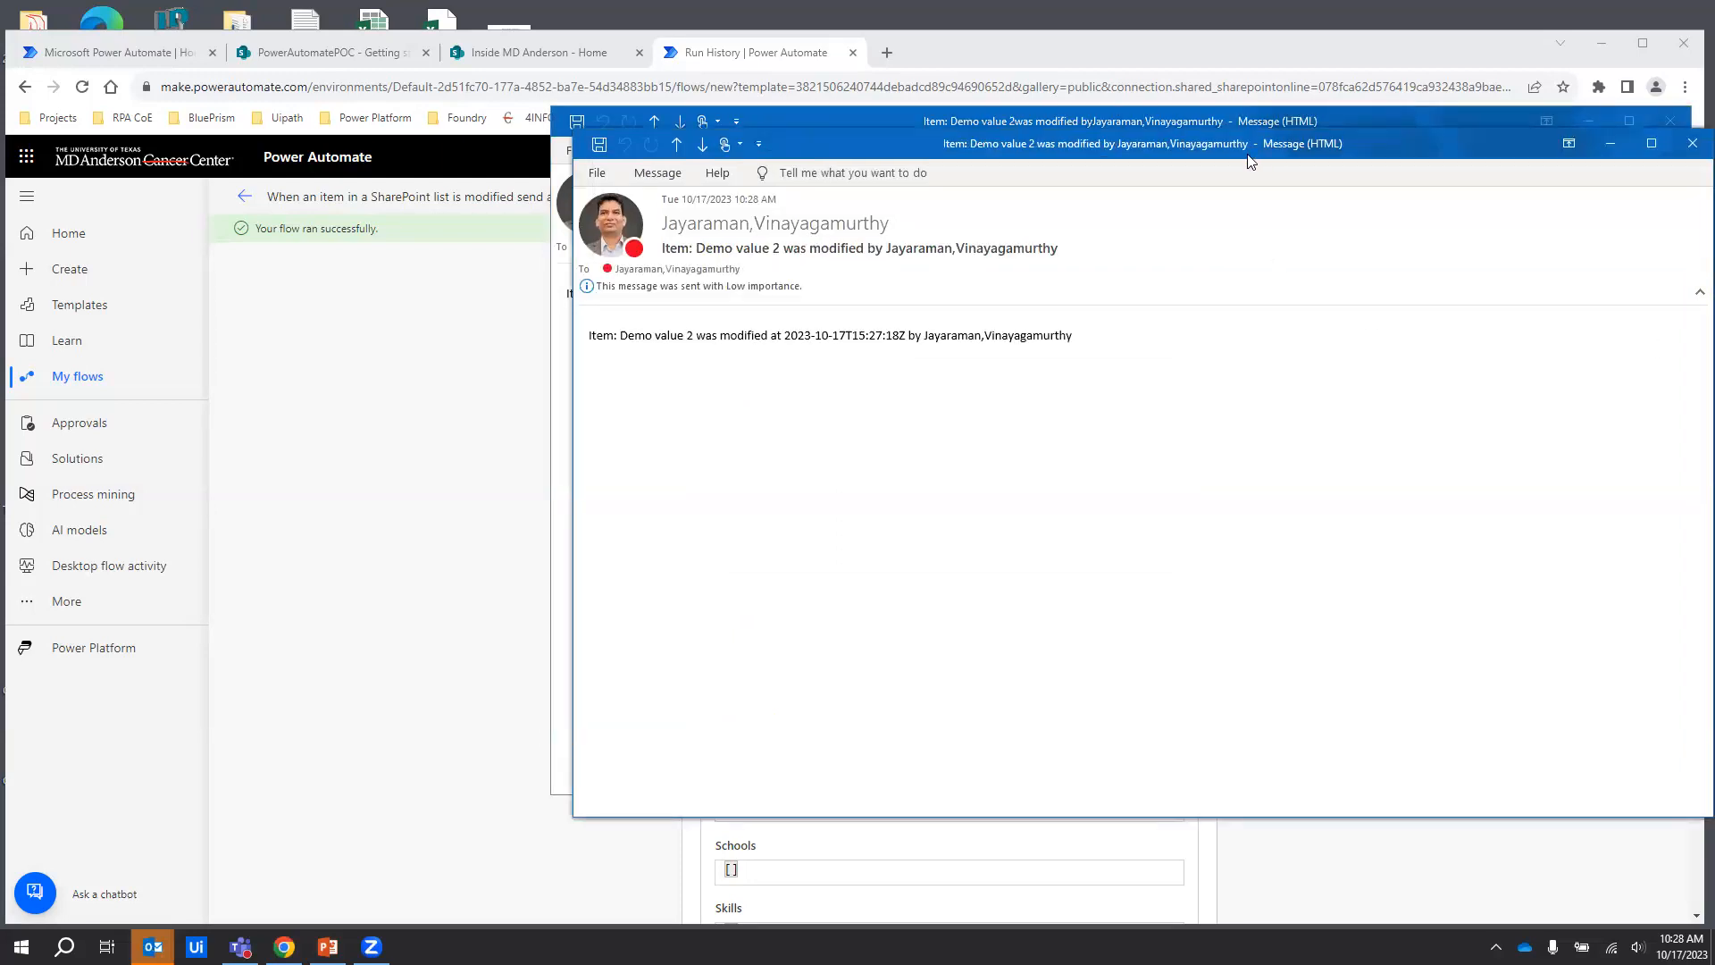
# Uncover the other notification email behind the low-importance "Demo value 2" message and close it
pyautogui.moveTo(1260, 161); pyautogui.dragTo(1052, 216)
pyautogui.click(1402, 125)
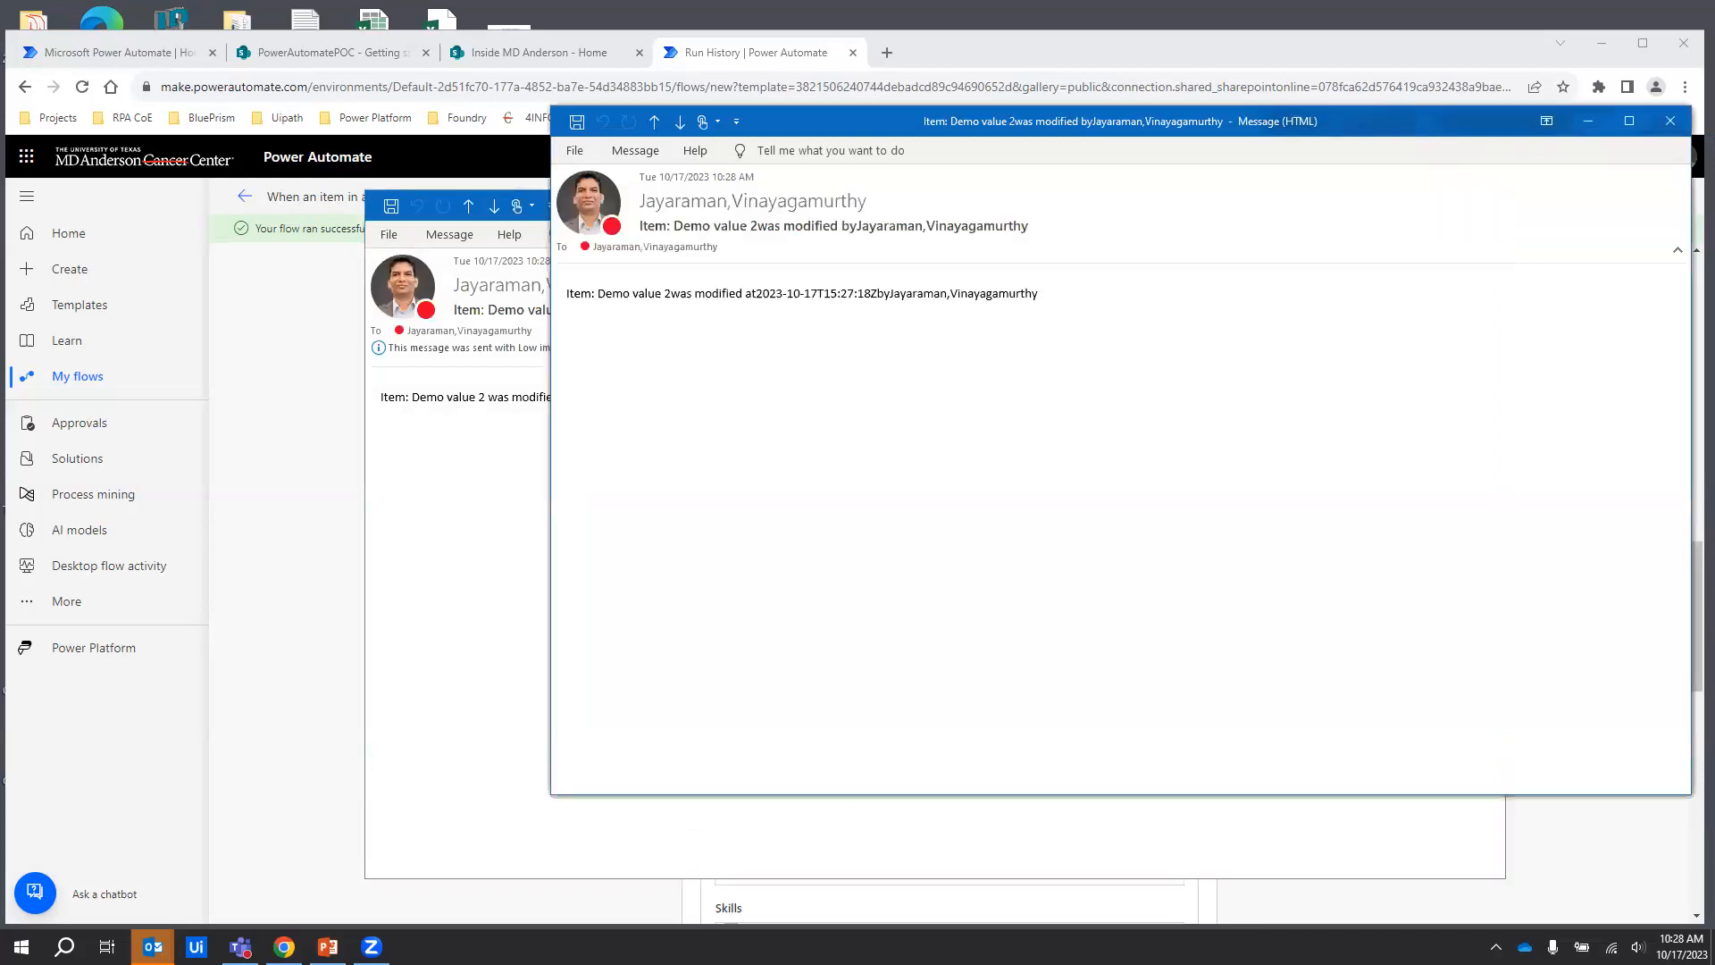
pyautogui.click(1670, 121)
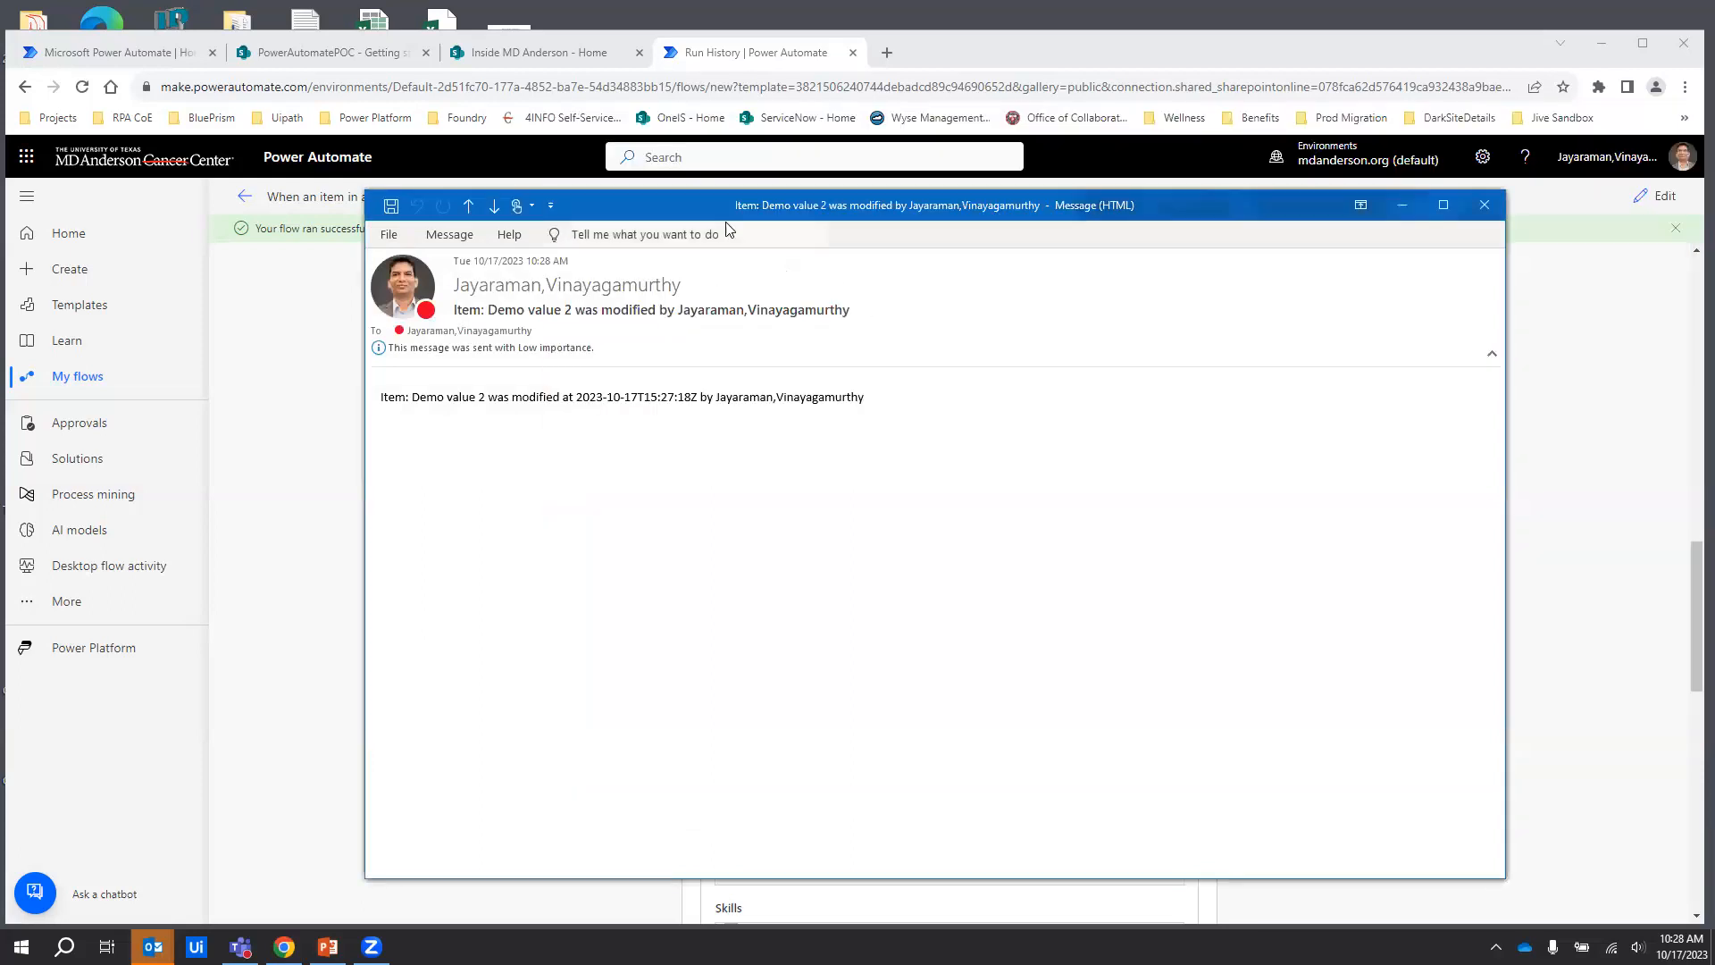
# Examine the body text of the low-importance "Demo value 2" notification email, including the item title, modified time and modifier, and close the message
pyautogui.moveTo(647, 215); pyautogui.dragTo(686, 249)
pyautogui.moveTo(925, 441); pyautogui.dragTo(391, 432)
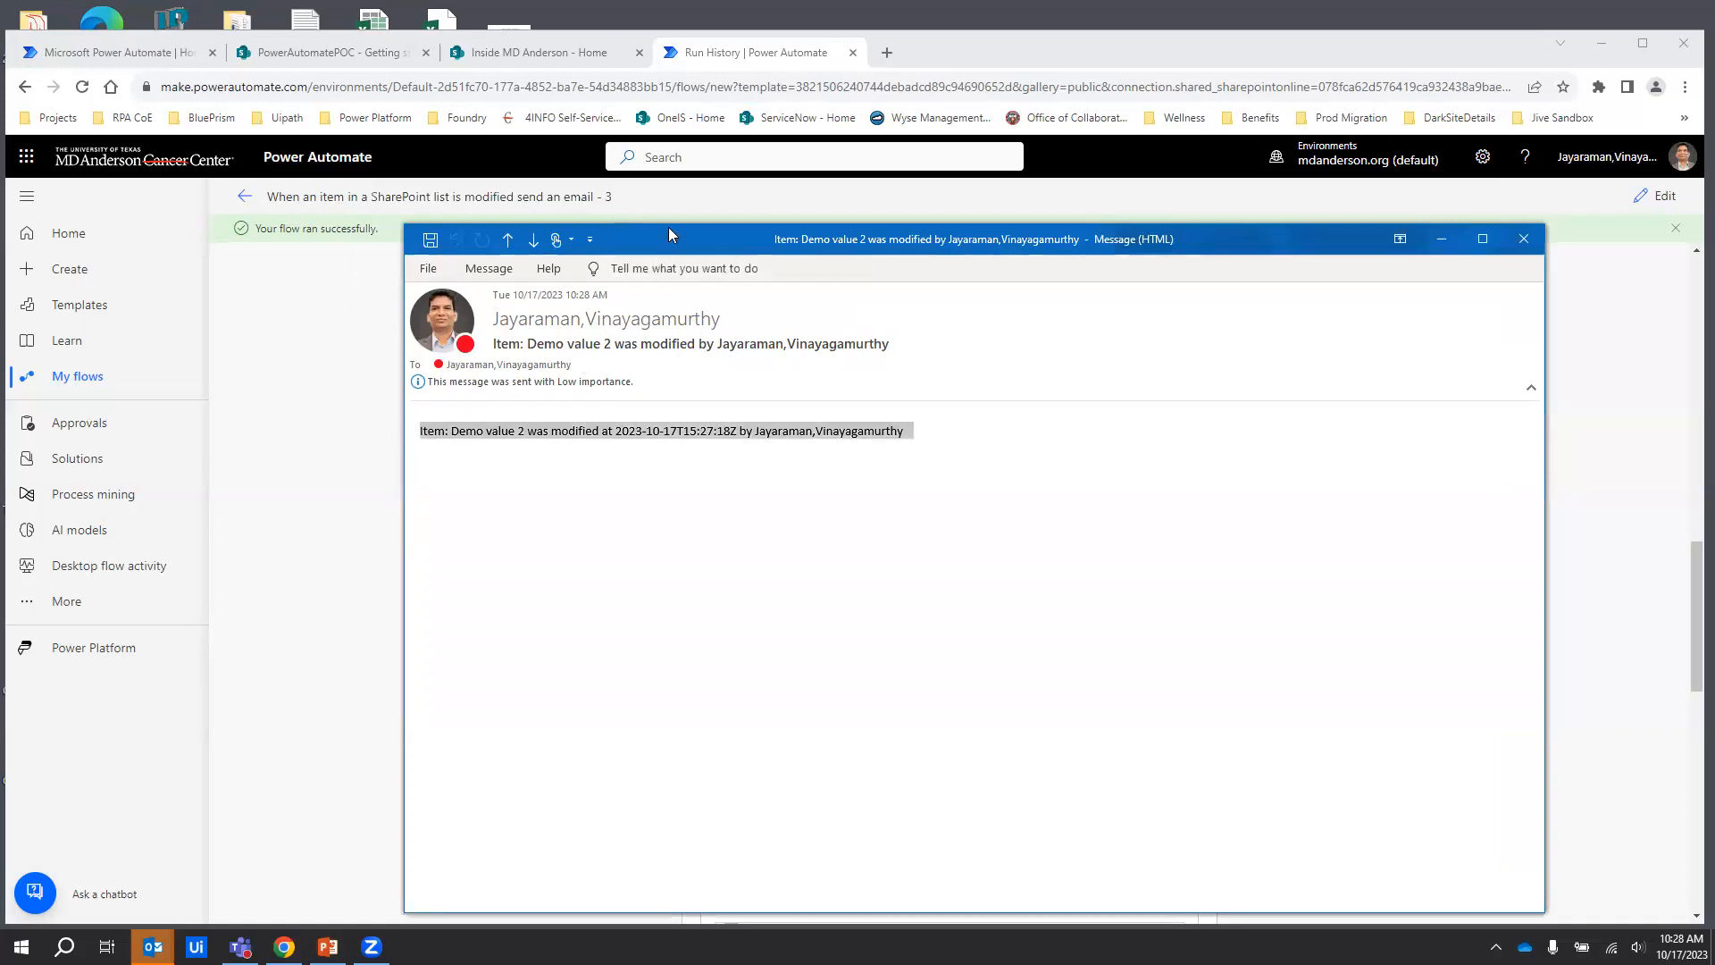
pyautogui.moveTo(670, 221)
pyautogui.mouseDown()
pyautogui.moveTo(671, 275)
pyautogui.moveTo(690, 234)
pyautogui.mouseUp()
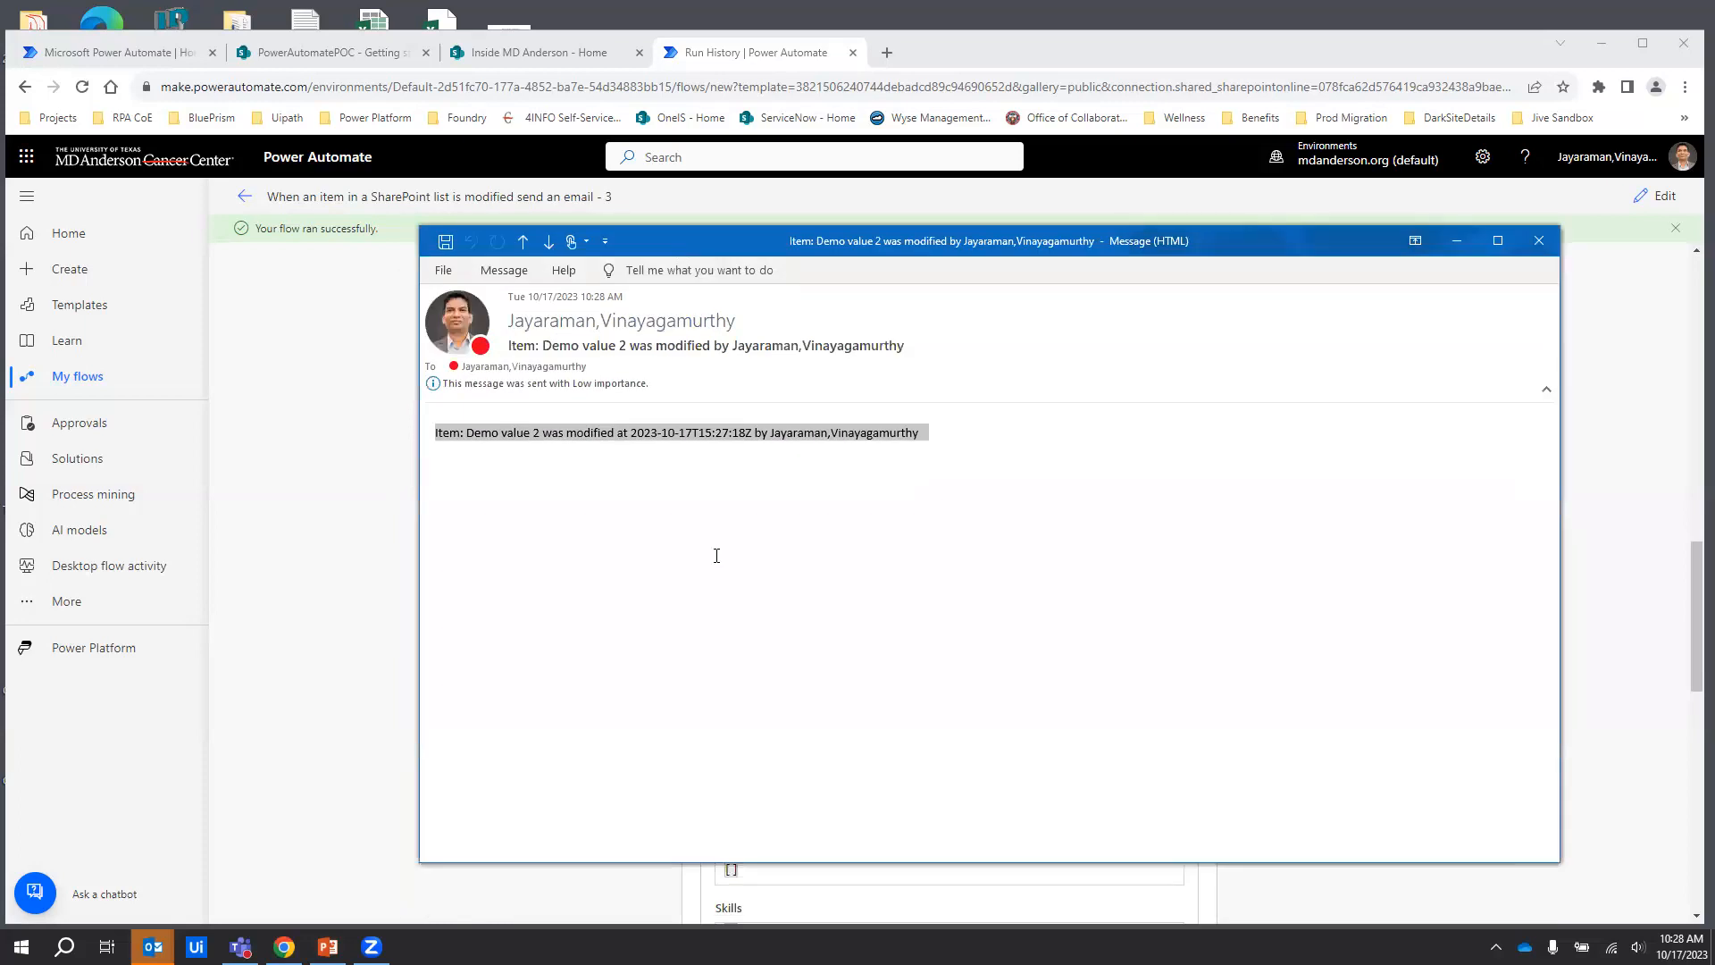
pyautogui.click(740, 572)
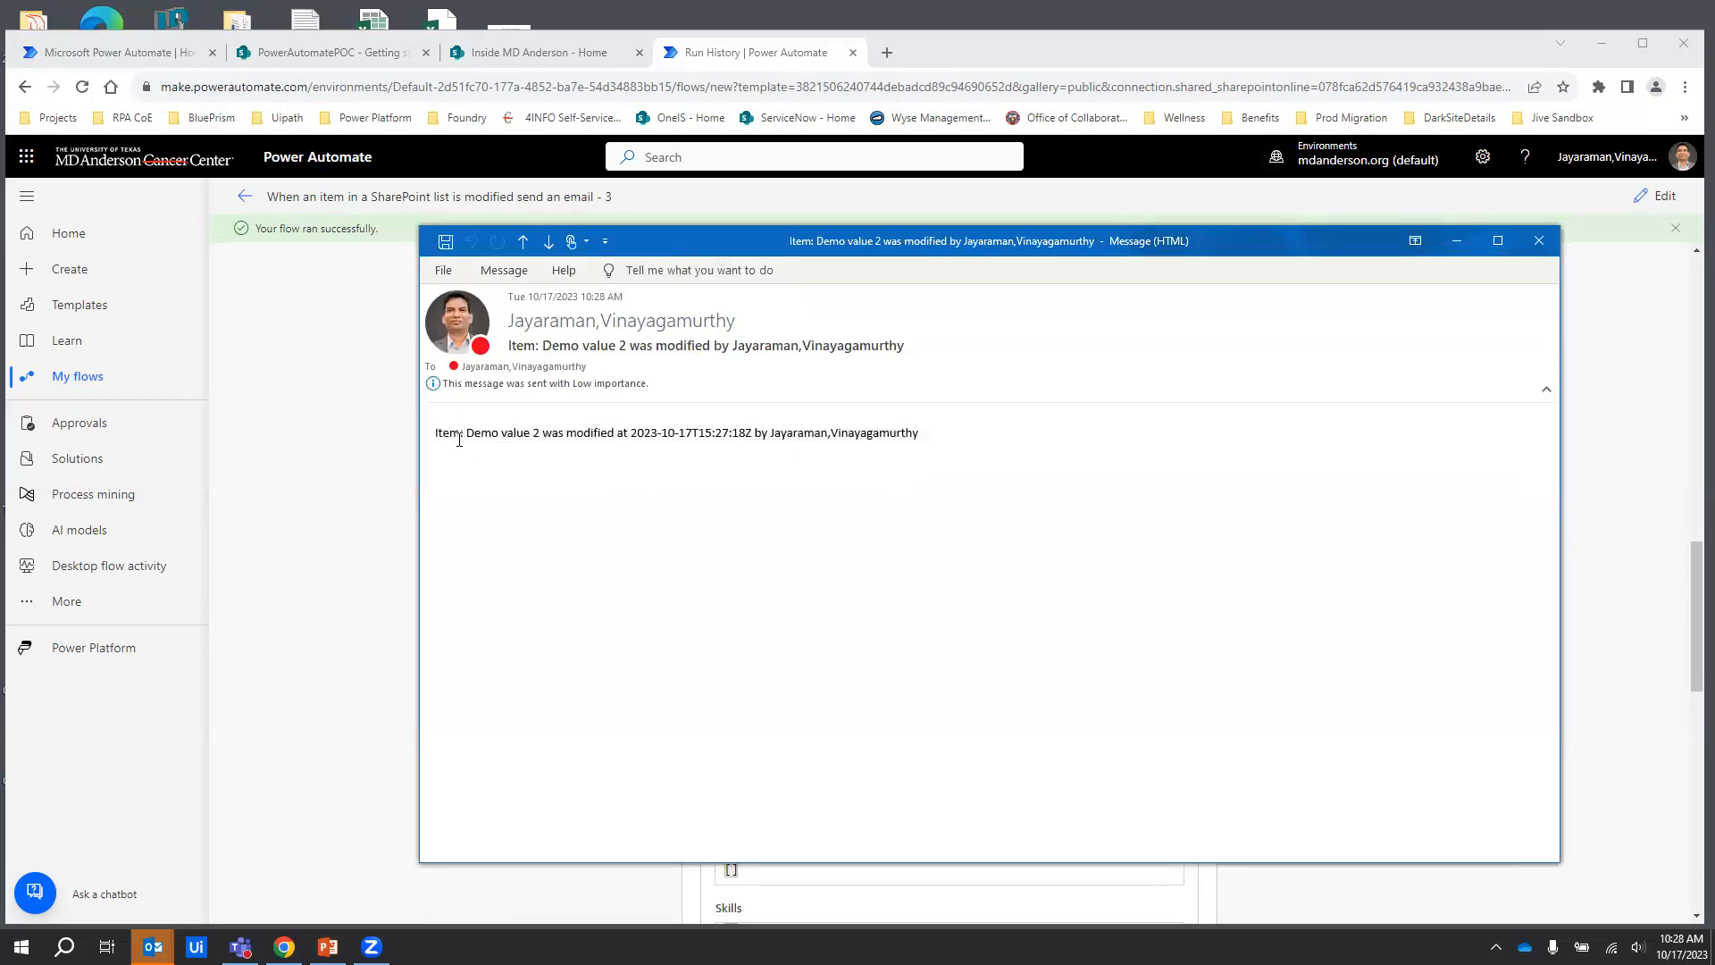
pyautogui.moveTo(467, 433); pyautogui.dragTo(947, 438)
pyautogui.click(975, 438)
pyautogui.click(1539, 239)
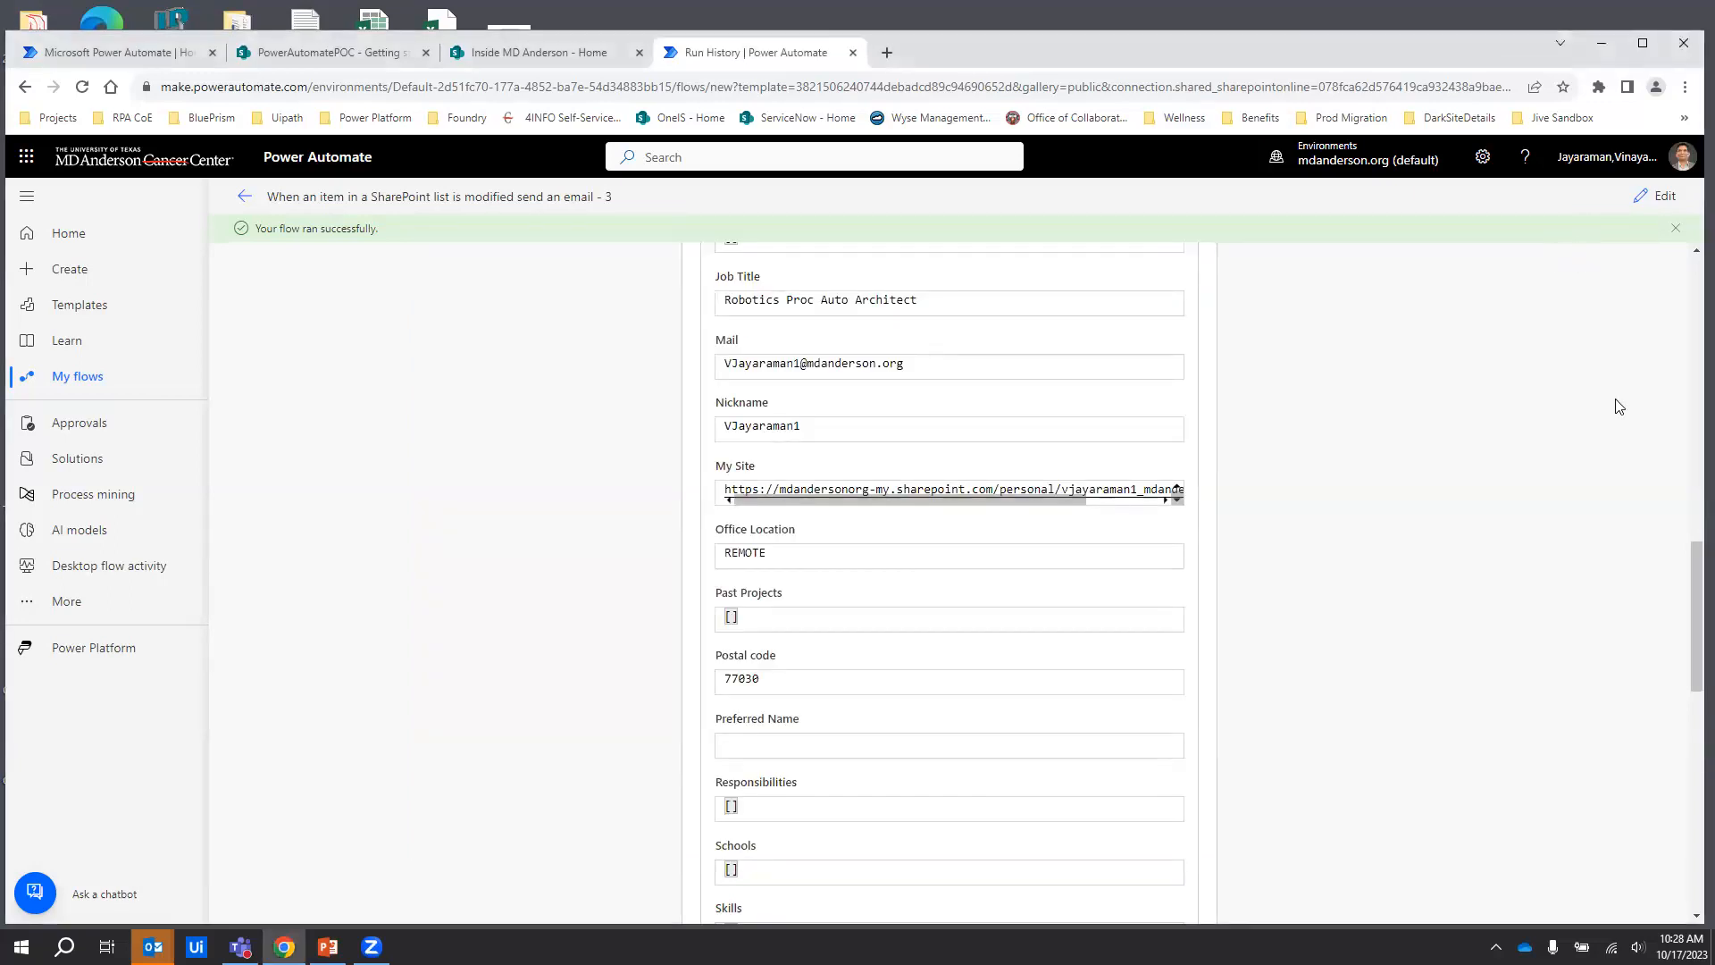
# Leave the test run and return to the details page of "When an item in a SharePoint list is modified send an email - 3"
pyautogui.scroll(-5, 1422, 572)
pyautogui.scroll(10, 1423, 569)
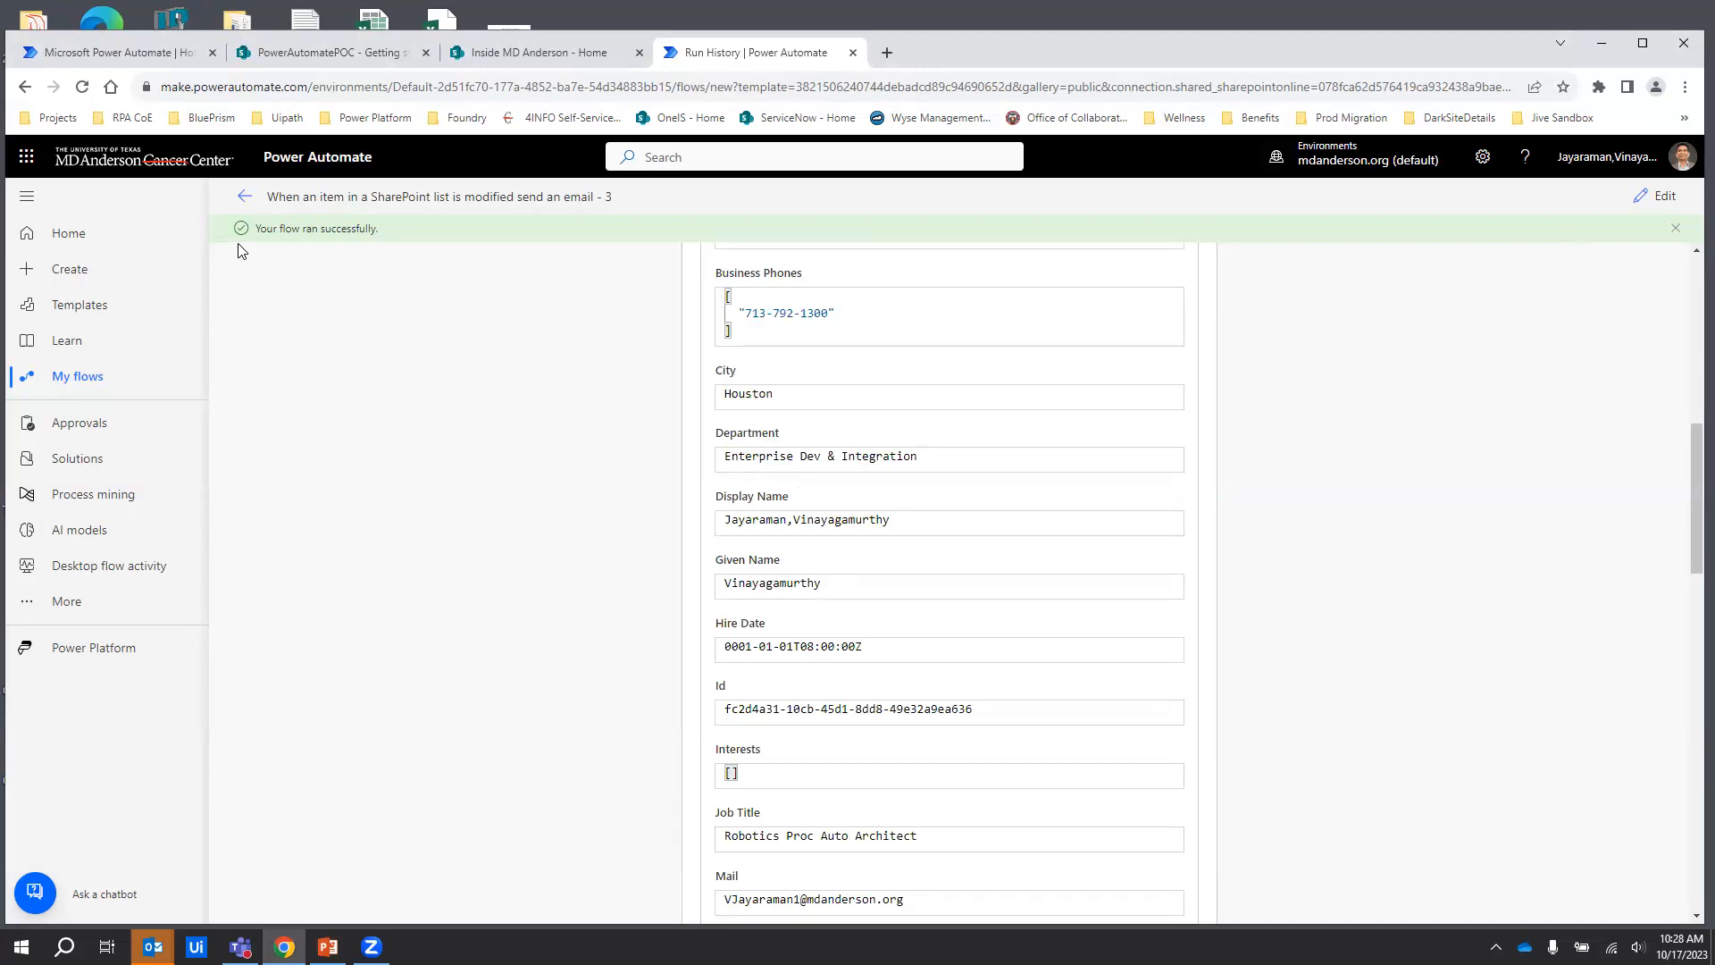
pyautogui.click(244, 199)
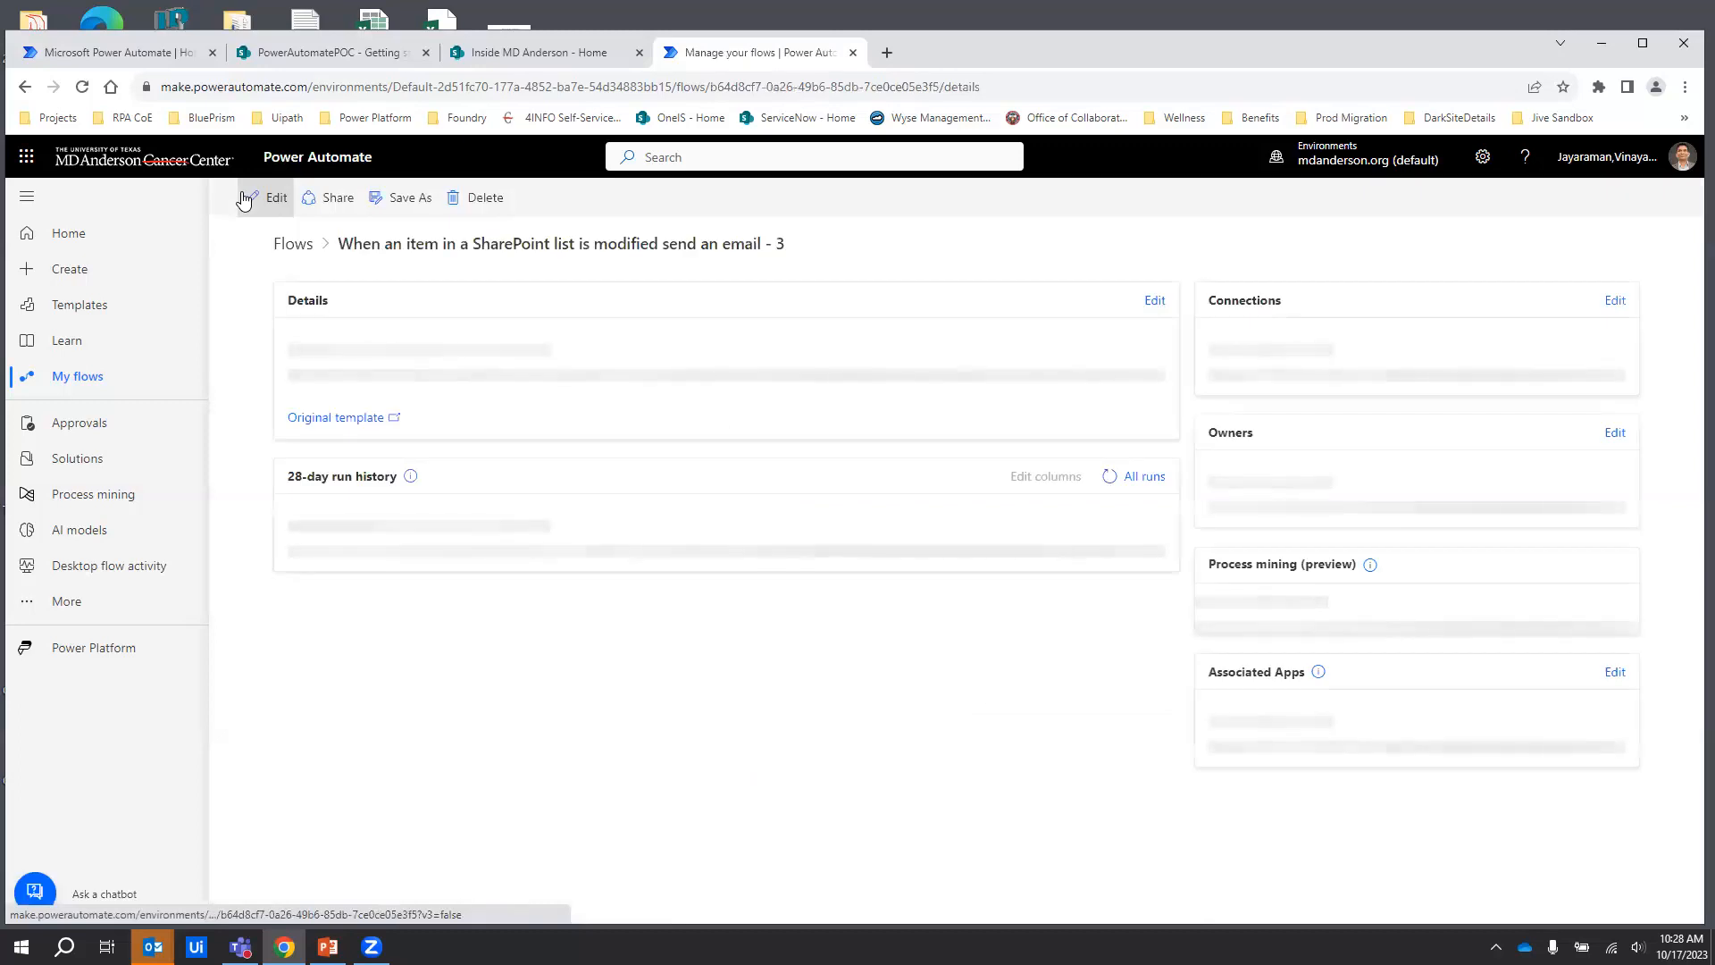